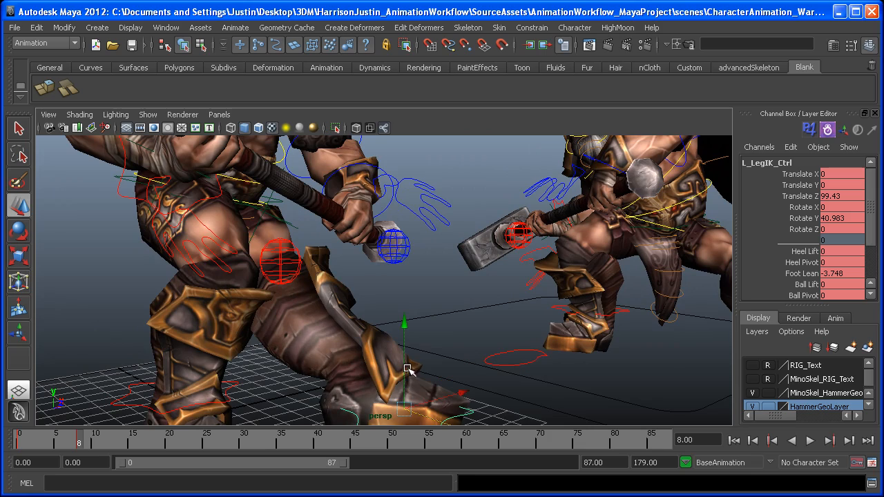
Move and rotate HipsCtrl at frame 8 to Translate X -39.493, Translate Z -53.178, Rotate X -79.899, Rotate Y -0.75 and Rotate Z 0.777
left_click_drag(409, 370, 370, 322, "alt")
left_click(320, 230)
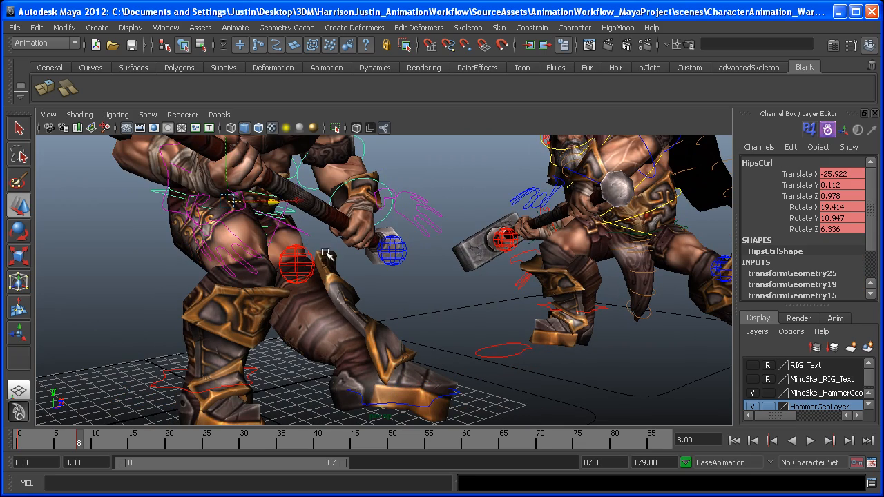
right_click_drag(294, 244, 231, 236, "alt")
key("e")
left_click_drag(235, 238, 401, 283, "alt")
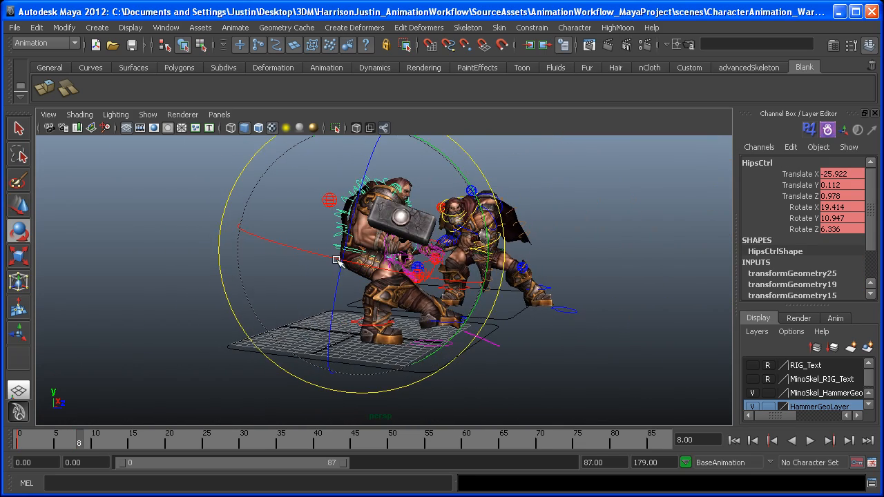
right_click_drag(401, 284, 483, 320, "alt")
key("w")
left_click_drag(391, 230, 429, 221)
key("e")
left_click_drag(464, 278, 461, 337, "alt")
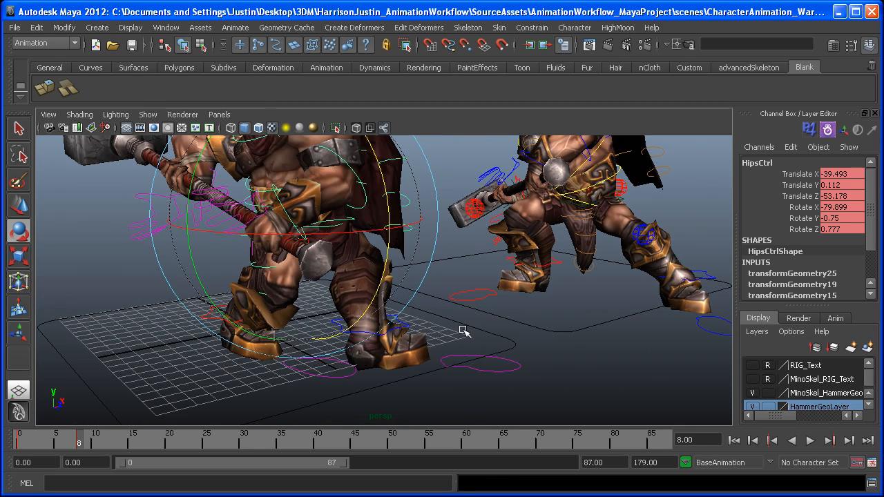
Zero all translation and rotation channels of the left leg IK control, and move it forward to Translate Z 117.663
left_click(463, 332)
left_click(422, 336)
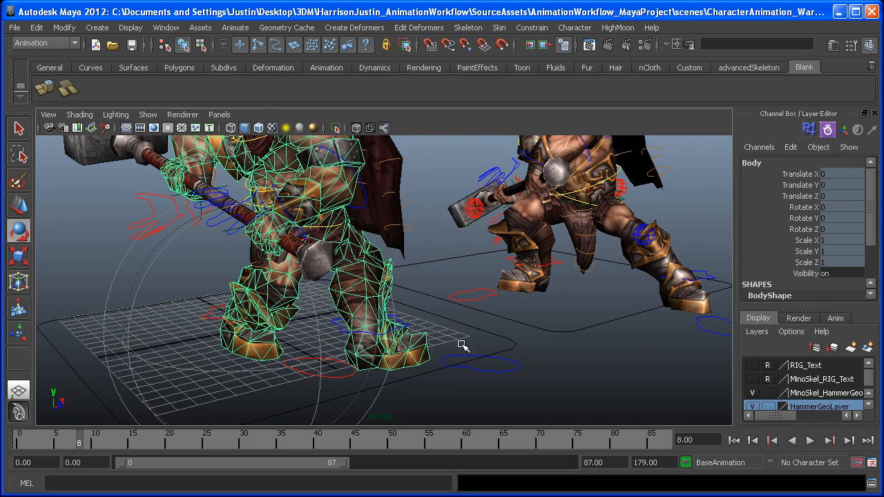
left_click_drag(462, 346, 468, 331, "alt")
left_click(436, 336)
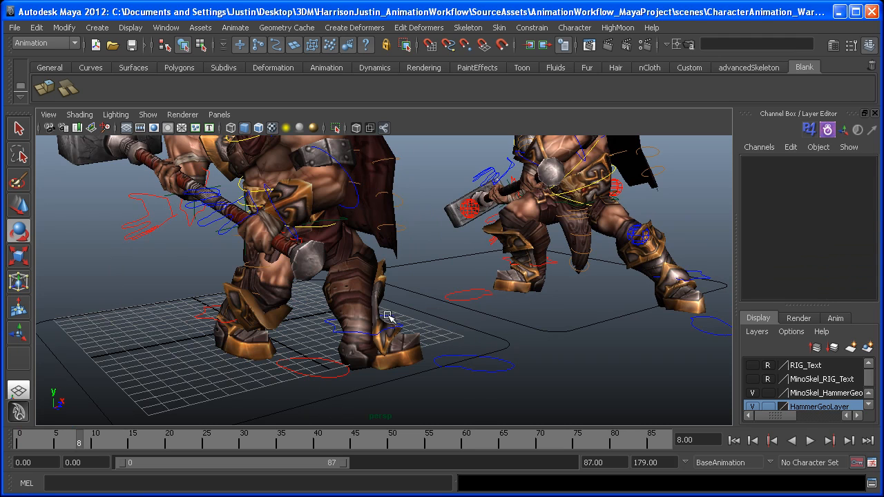
left_click(472, 343)
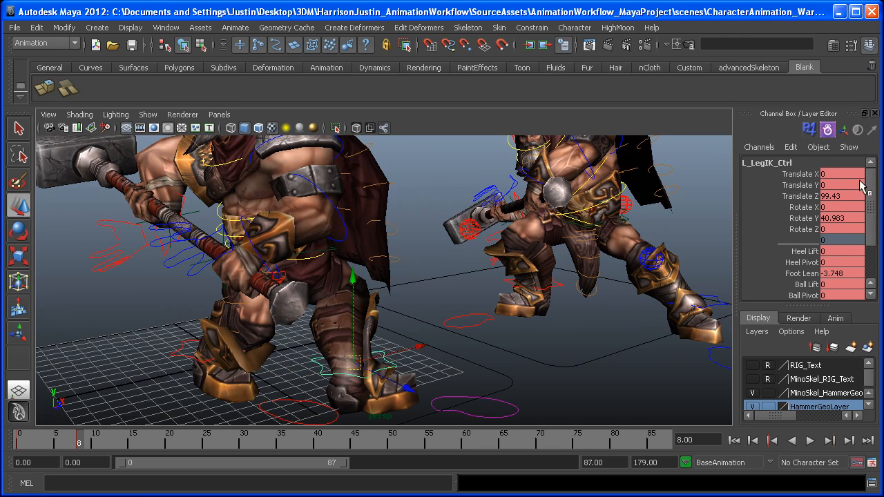
left_click_drag(447, 369, 470, 318, "alt")
right_click_drag(471, 318, 594, 290, "alt")
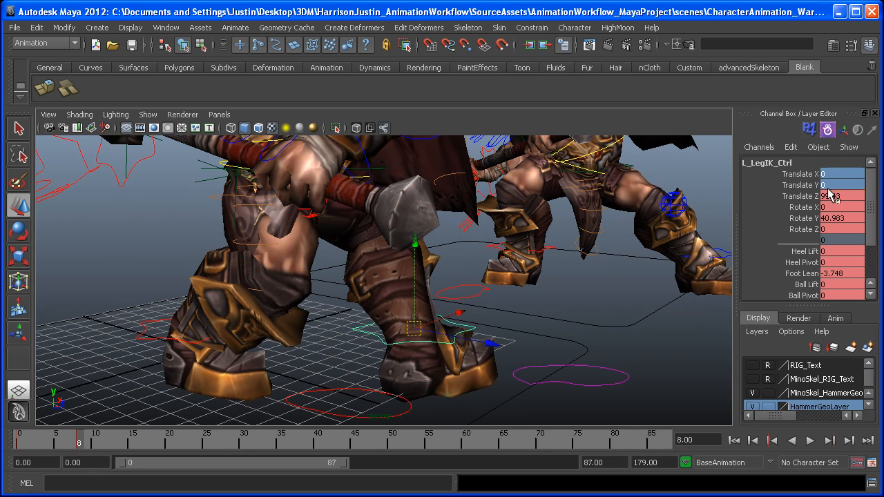
left_click_drag(831, 195, 833, 233)
key("Return")
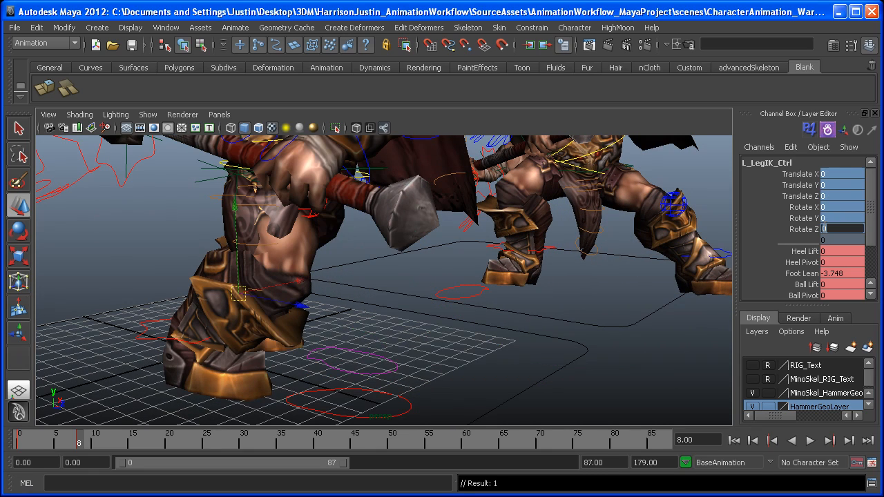
right_click_drag(403, 307, 345, 306, "alt")
left_click_drag(263, 299, 360, 355)
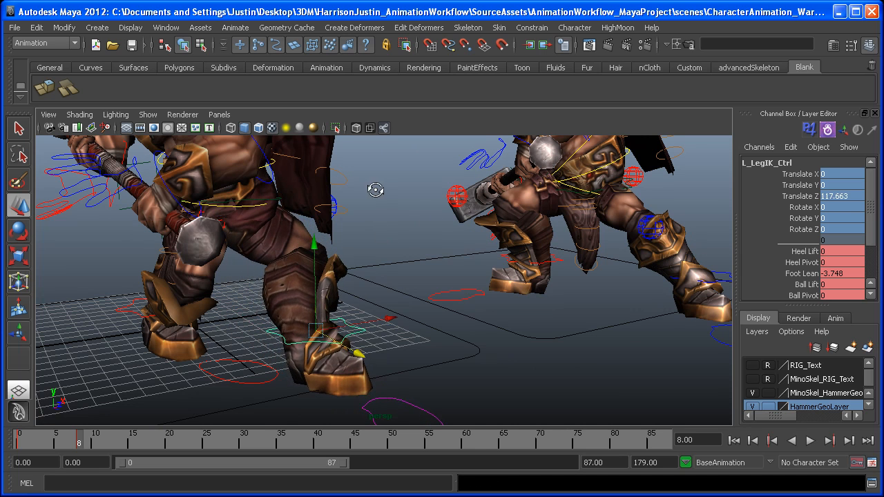
Zero the left leg pole vector control's translation and move it out in front of the left knee
left_click_drag(375, 188, 364, 191, "alt")
left_click(310, 207)
left_click_drag(861, 174, 854, 196)
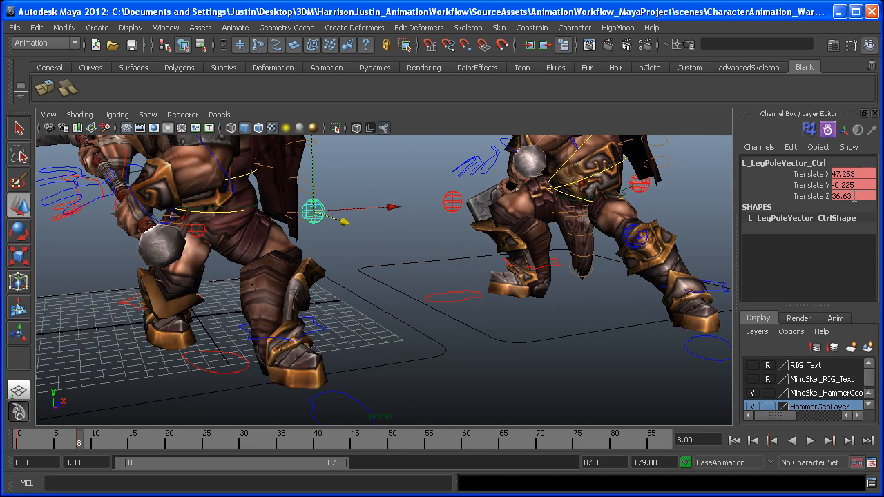
type("0")
key("Return")
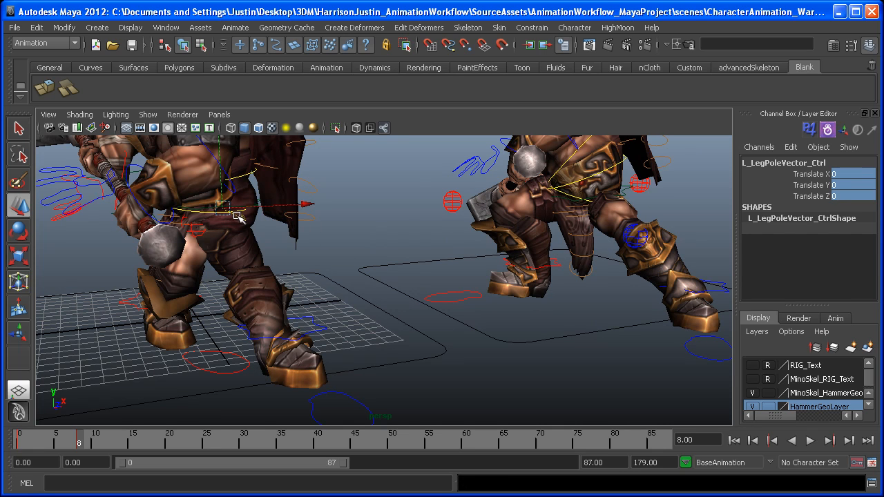
left_click_drag(238, 216, 323, 302)
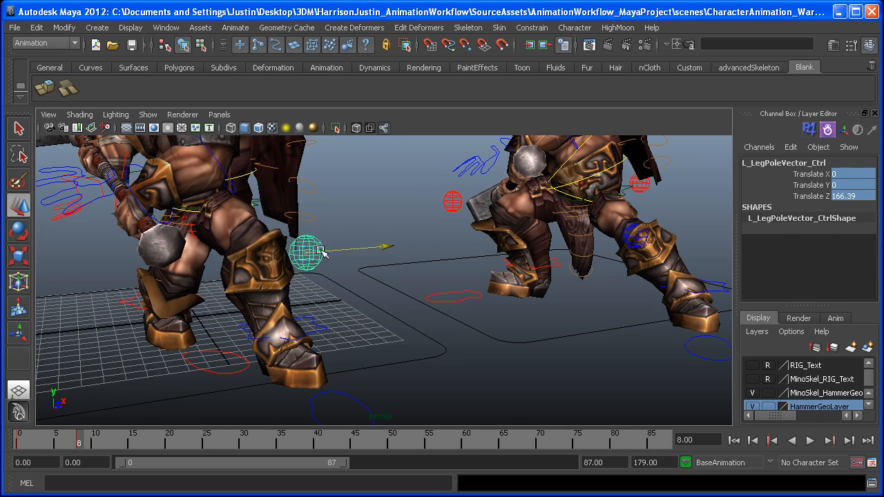
left_click_drag(321, 253, 352, 346)
Turn the left foot about the Y axis with its leg IK control and select the control's Foot Lean attribute
left_click(330, 335)
key("e")
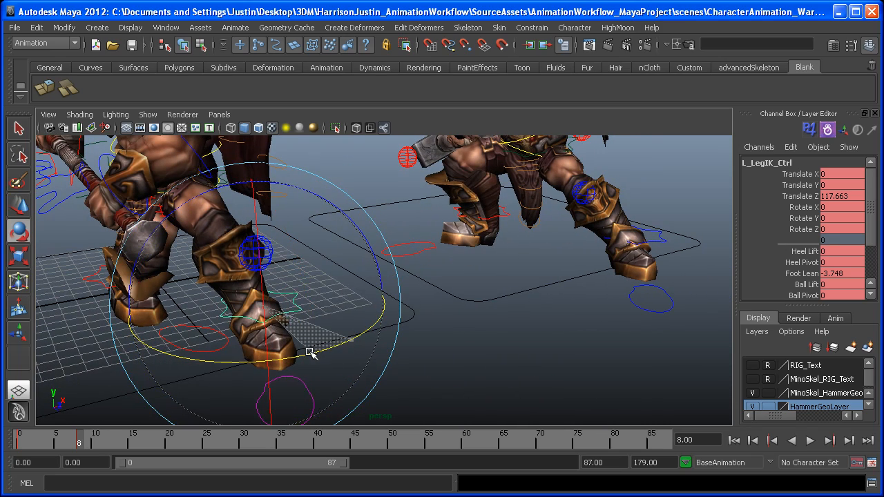
left_click_drag(300, 357, 304, 339, "alt")
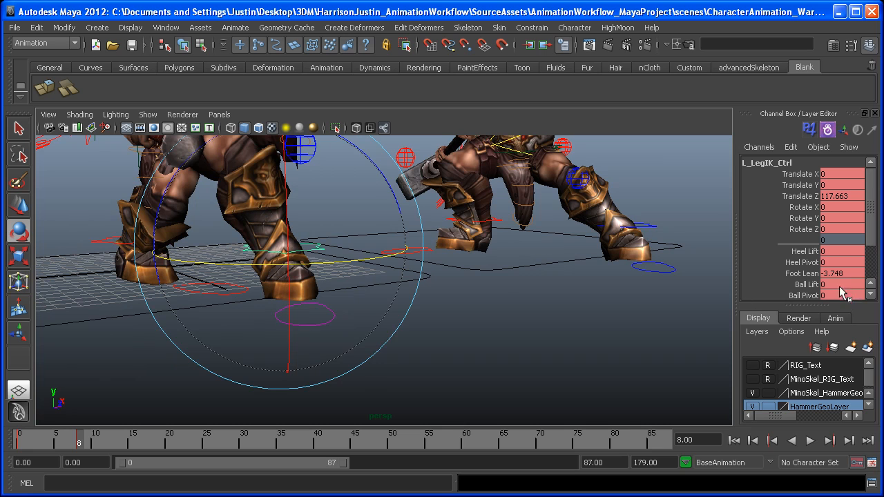
left_click(814, 275)
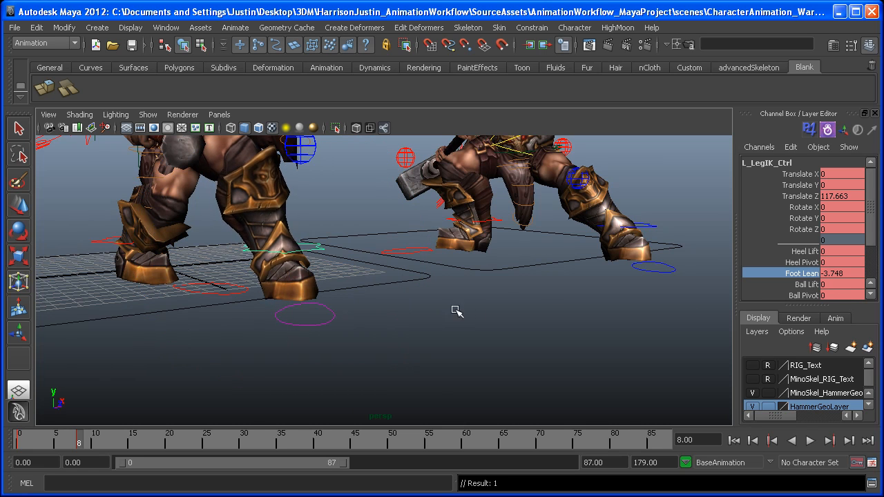
left_click_drag(254, 255, 246, 298, "alt")
Move the right leg IK control outward to Translate X -16.576 and turn it to Rotate Y -92.411
left_click_drag(178, 283, 183, 315, "alt")
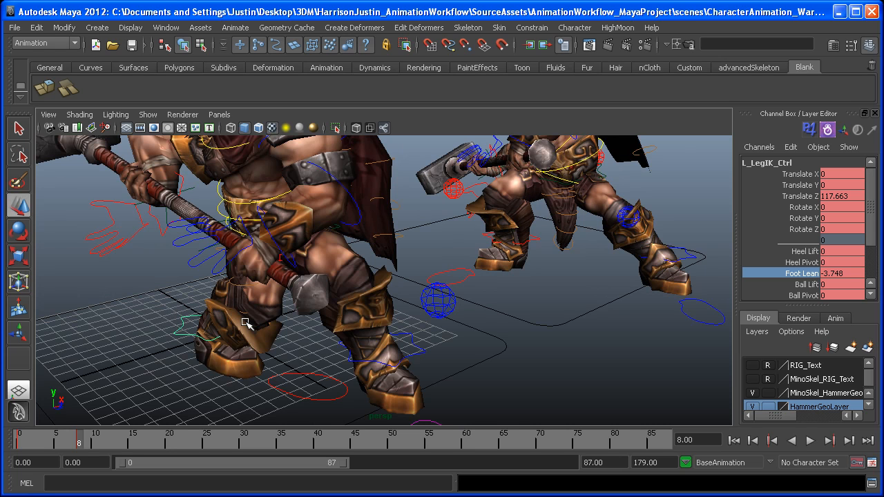
middle_click_drag(247, 323, 263, 308, "alt")
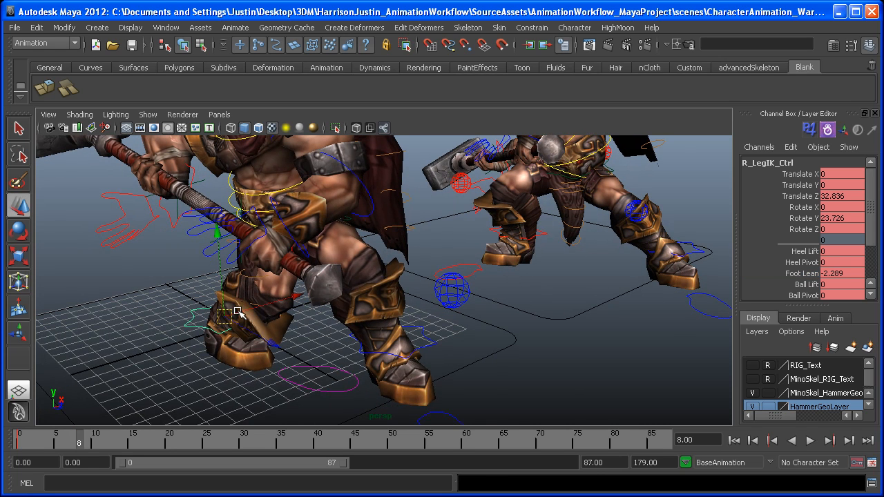
left_click_drag(235, 313, 220, 332)
key("e")
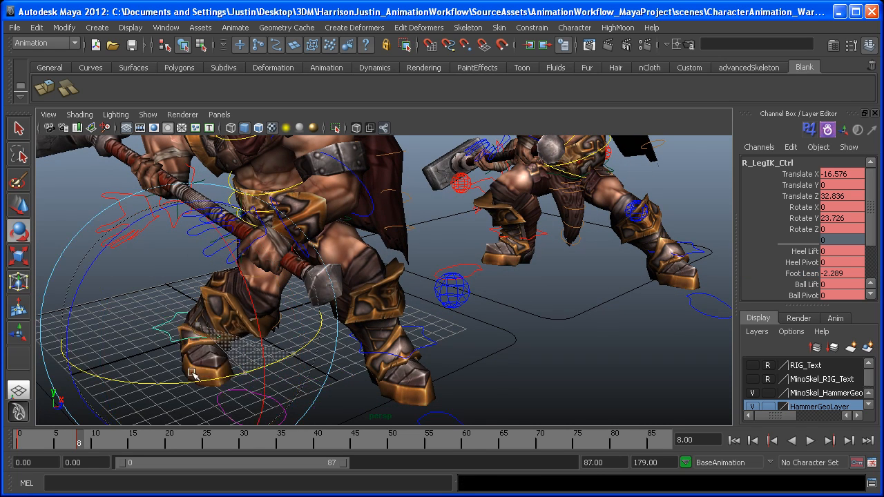
left_click_drag(142, 353, 221, 309, "alt")
left_click_drag(490, 311, 363, 316)
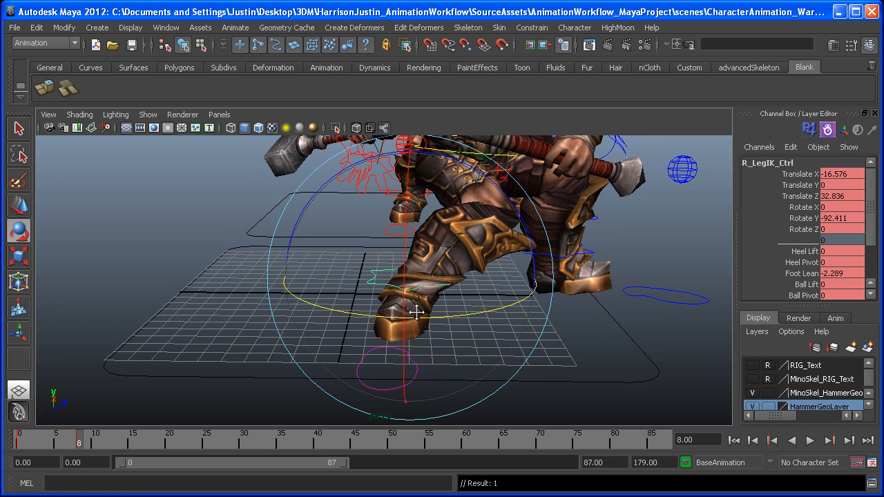
Select the right leg's pole vector control near the loincloth with the Move tool
middle_click_drag(417, 312, 337, 338, "alt")
left_click(574, 295)
left_click(433, 202)
left_click_drag(433, 202, 382, 222, "alt")
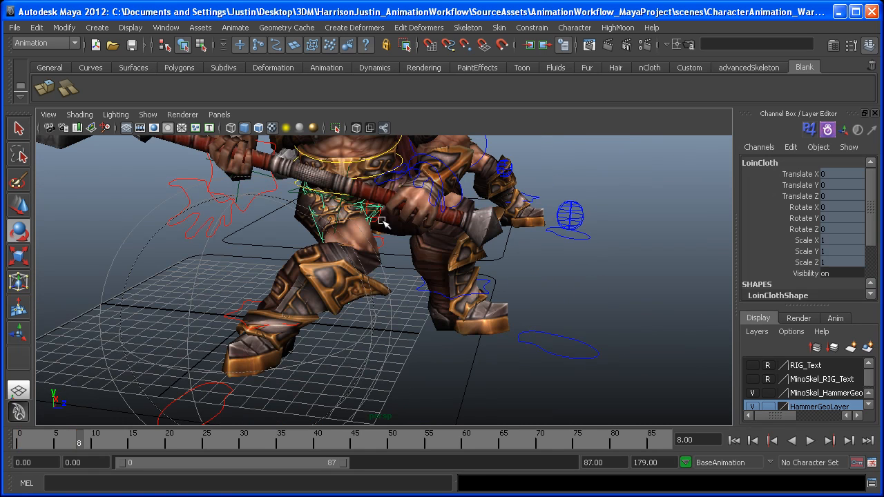
middle_click_drag(420, 276, 438, 284, "alt")
left_click(392, 220)
key("w")
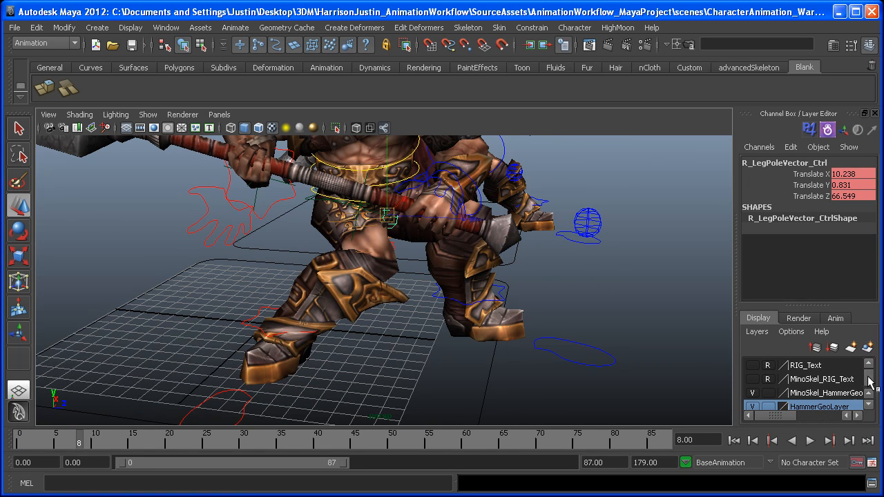
Set the Hammer and WarGeneral geometry layers and their MinoSkel counterparts to Reference display, and clear the selection
scroll(815, 403, "down", 1)
left_click(769, 403)
left_click(769, 390)
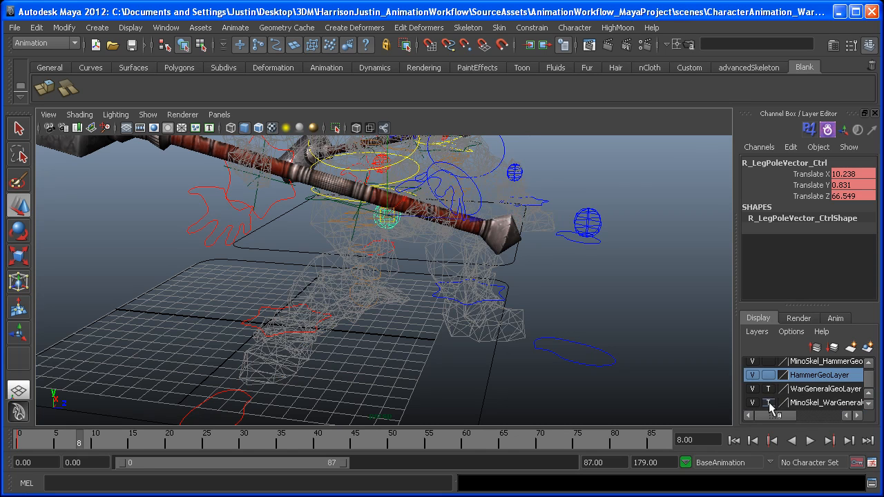
left_click(769, 402)
left_click(769, 390)
left_click(769, 376)
left_click(769, 362)
left_click(769, 375)
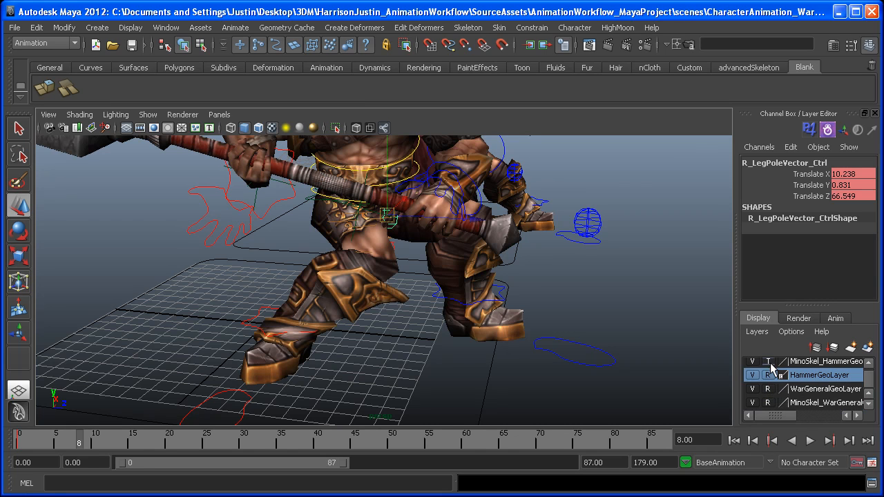
left_click(653, 348)
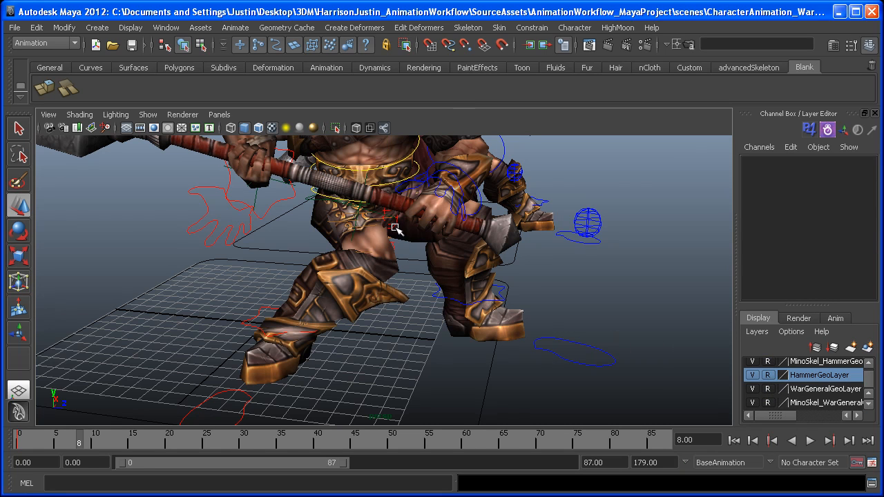
Hide locators in the viewport and move the right leg pole vector control out past the right knee
middle_click_drag(414, 249, 434, 284, "alt")
left_click(415, 258)
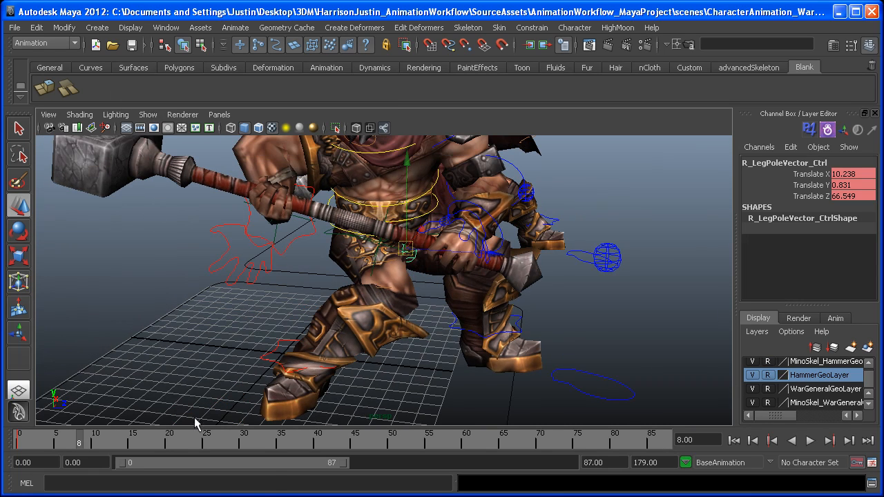
left_click(148, 115)
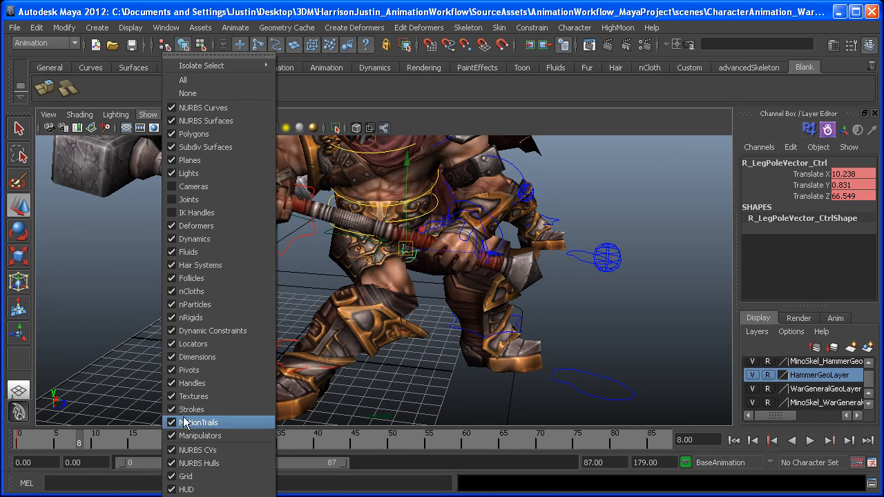
left_click(171, 344)
left_click_drag(332, 325, 354, 314, "alt")
left_click_drag(437, 220, 378, 289)
Select the left leg IK control and move it farther forward to Translate Z 130.63
left_click_drag(378, 289, 322, 210, "alt")
left_click_drag(338, 241, 352, 277, "alt")
left_click(442, 292)
middle_click_drag(400, 318, 418, 387, "alt")
left_click_drag(393, 290, 367, 279, "alt")
right_click_drag(338, 276, 371, 270, "alt")
middle_click_drag(270, 209, 286, 256, "alt")
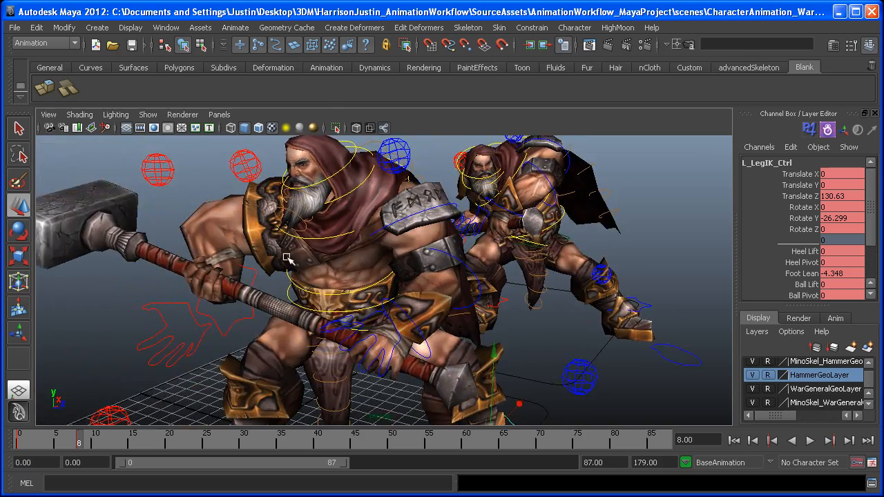
Lower the hips control to Translate X -46.809 to deepen the crouch
left_click_drag(291, 258, 297, 310, "alt")
right_click_drag(296, 310, 293, 284, "alt")
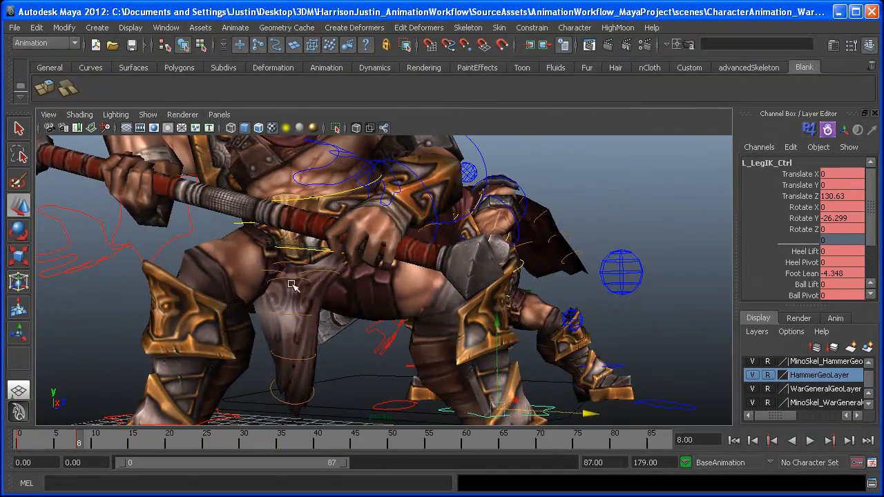
left_click(281, 247)
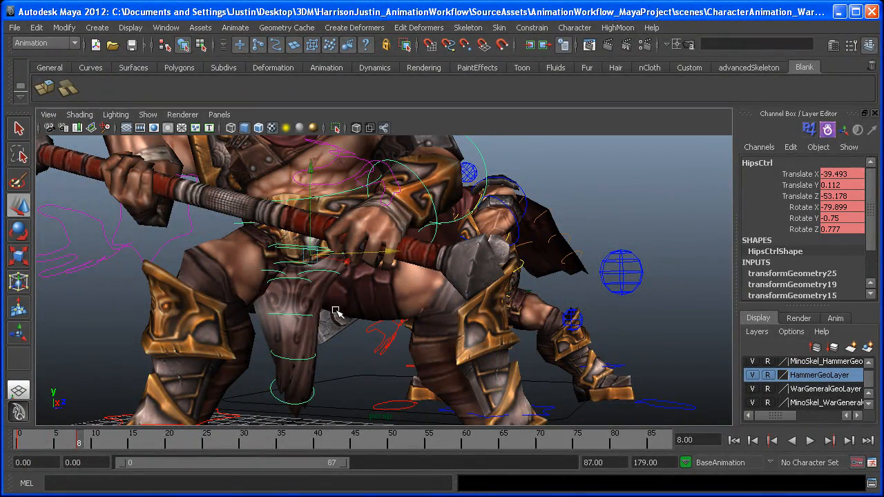
right_click_drag(336, 313, 419, 322, "alt")
left_click_drag(419, 322, 362, 333, "alt")
right_click_drag(361, 333, 339, 295, "alt")
left_click_drag(292, 216, 291, 230)
Select the Spine01 and Spine02 controls together around the waist
left_click_drag(273, 282, 363, 308, "alt")
right_click_drag(364, 308, 389, 322, "alt")
left_click_drag(389, 322, 231, 311, "alt")
middle_click_drag(231, 311, 482, 400, "alt")
right_click_drag(482, 401, 397, 362, "alt")
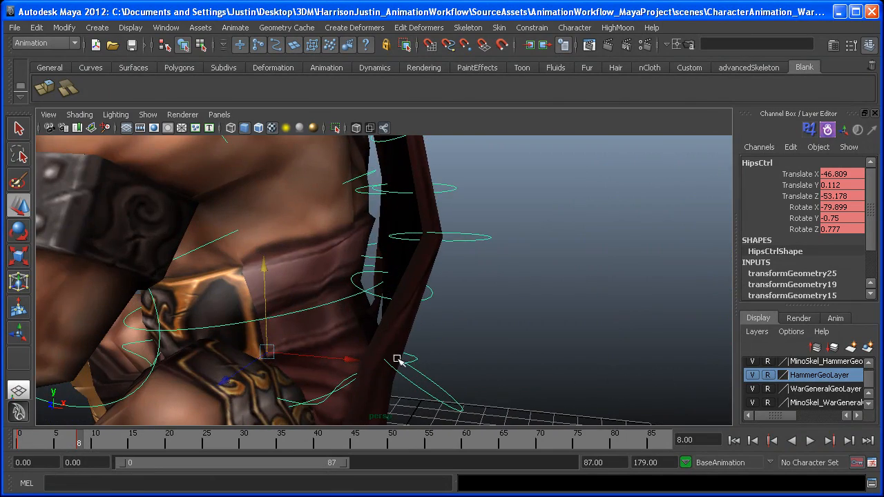
left_click(208, 248)
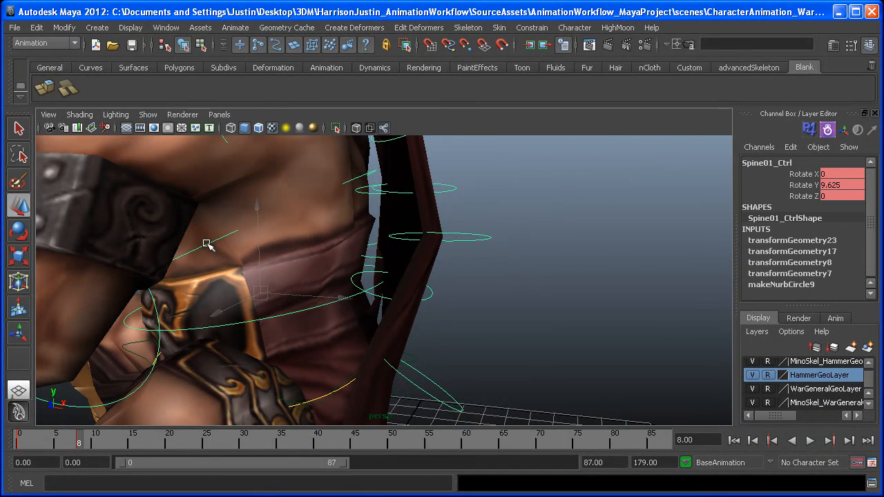
left_click(326, 278)
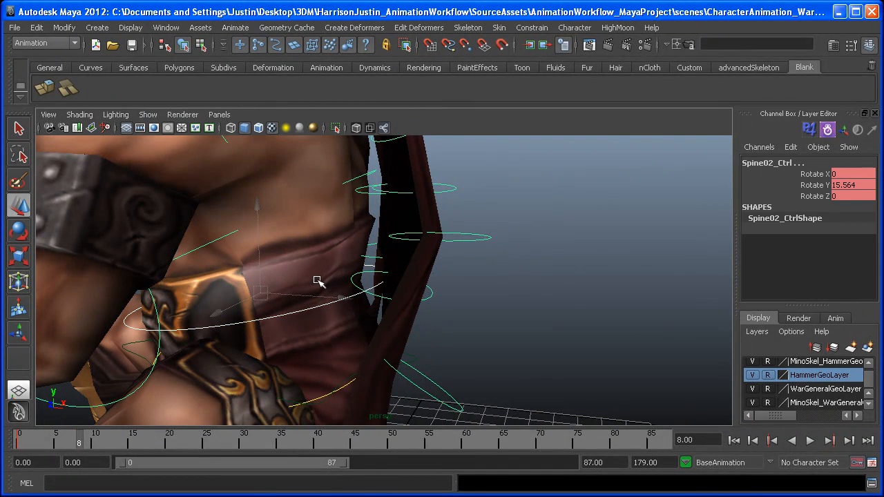
Add the upper spine controls through Spine04 to the selection, rotate them together to re-pose the torso, and deselect them
right_click_drag(318, 281, 290, 292, "alt")
left_click_drag(290, 292, 375, 245, "alt")
middle_click_drag(375, 245, 412, 271, "alt")
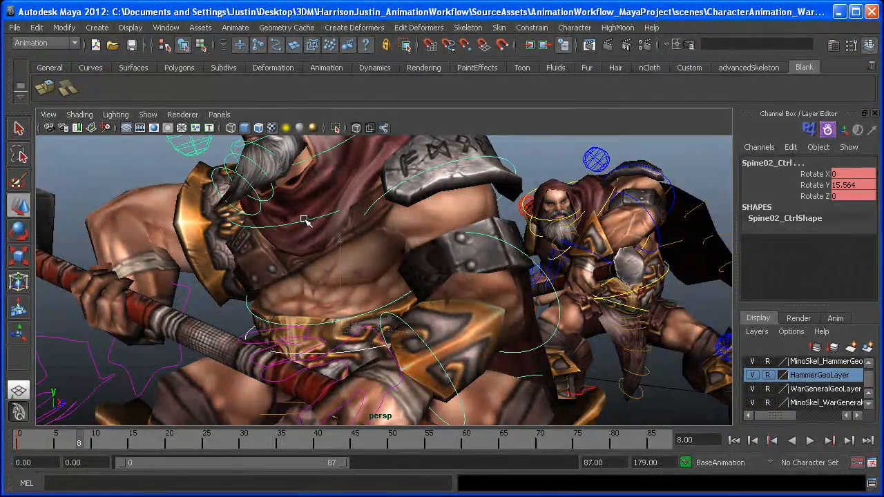
key("e")
right_click_drag(454, 274, 477, 287, "alt")
left_click_drag(478, 288, 495, 277, "alt")
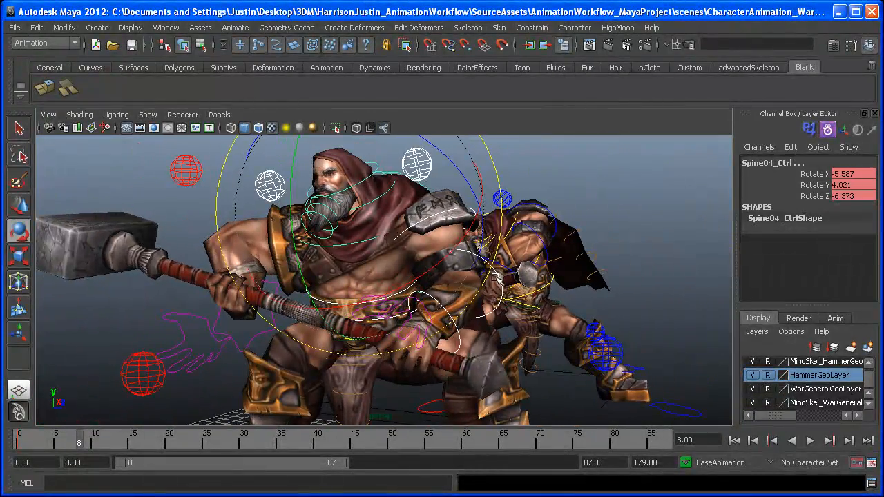
left_click_drag(476, 199, 571, 278)
right_click_drag(571, 278, 554, 279, "alt")
left_click_drag(554, 279, 587, 277, "alt")
left_click(587, 277)
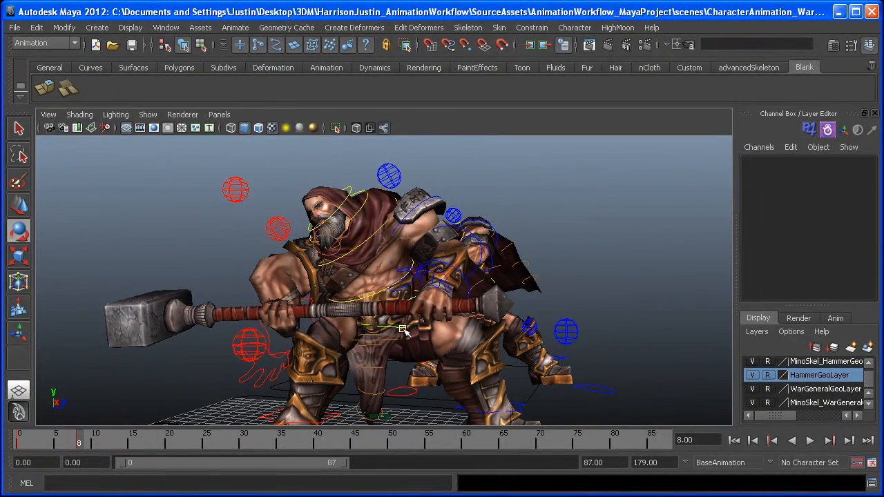
Examine the crouched pose around the hips and knees, checking the right leg pole vector control
right_click_drag(448, 342, 423, 335, "alt")
left_click(415, 328)
left_click_drag(419, 332, 436, 339, "alt")
key("w")
left_click(562, 203)
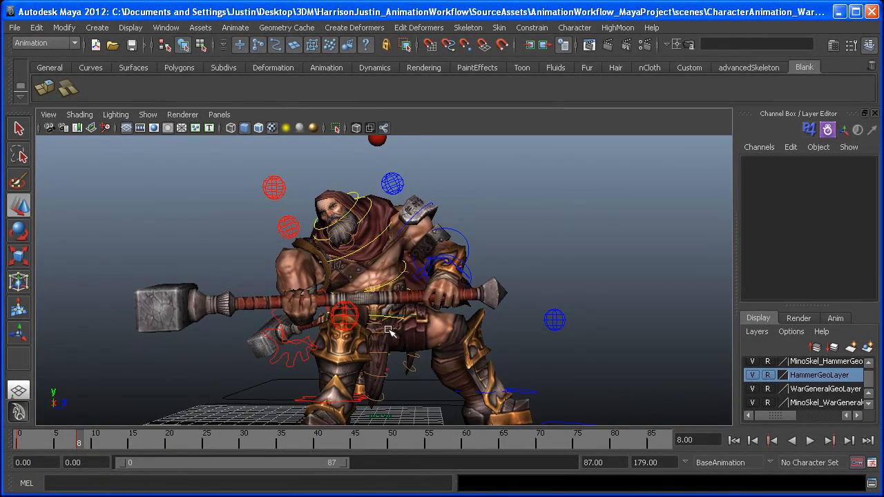
middle_click_drag(402, 411, 432, 347, "alt")
right_click_drag(433, 346, 459, 340, "alt")
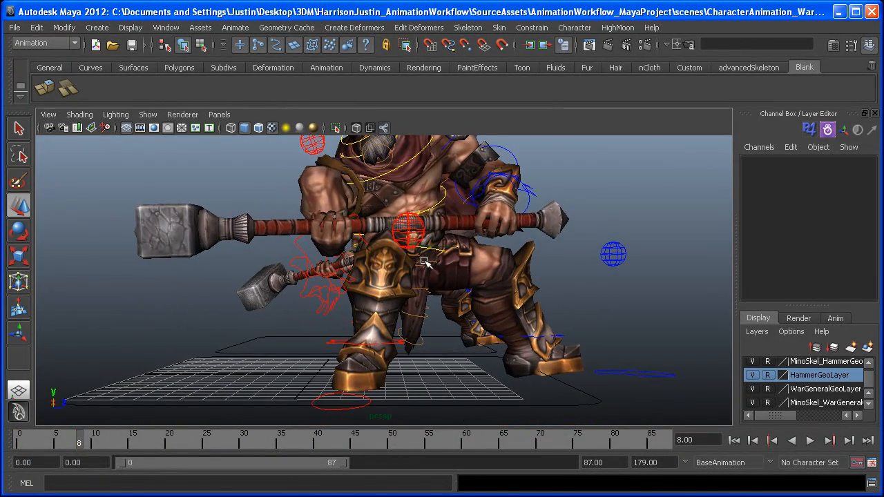
left_click(417, 241)
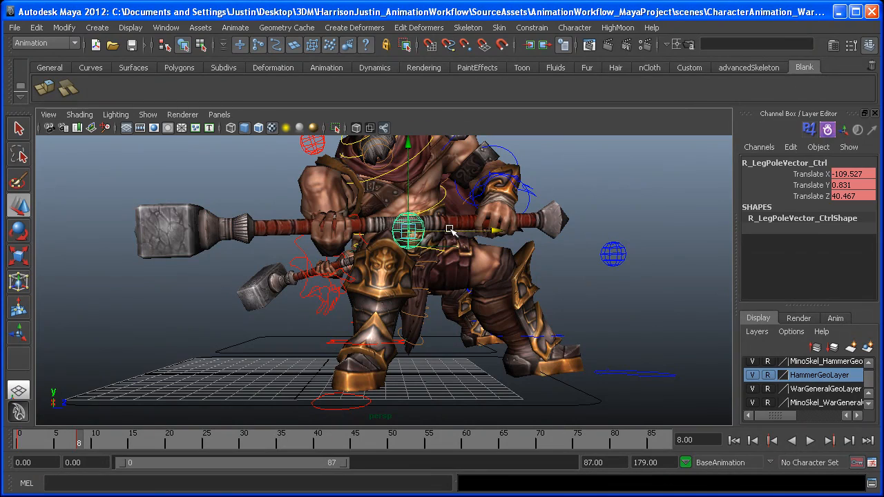
middle_click_drag(408, 245, 358, 355, "alt")
left_click_drag(357, 355, 521, 363, "alt")
middle_click_drag(520, 363, 518, 338, "alt")
left_click(475, 262)
Move the right arm pole vector control down beside the right elbow to Translate X 57.902, Y -64.644, Z -23.938
right_click_drag(452, 331, 425, 386, "alt")
left_click_drag(425, 387, 462, 372, "alt")
right_click_drag(462, 372, 496, 357, "alt")
middle_click_drag(495, 357, 486, 338, "alt")
left_click(574, 181)
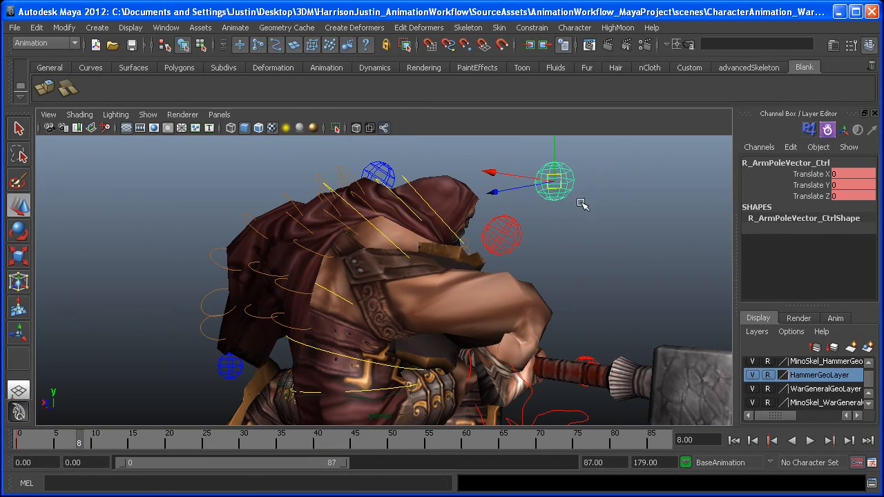
left_click_drag(552, 188, 565, 343)
left_click_drag(565, 343, 453, 338, "alt")
left_click_drag(454, 329, 392, 374)
left_click_drag(437, 343, 508, 344, "alt")
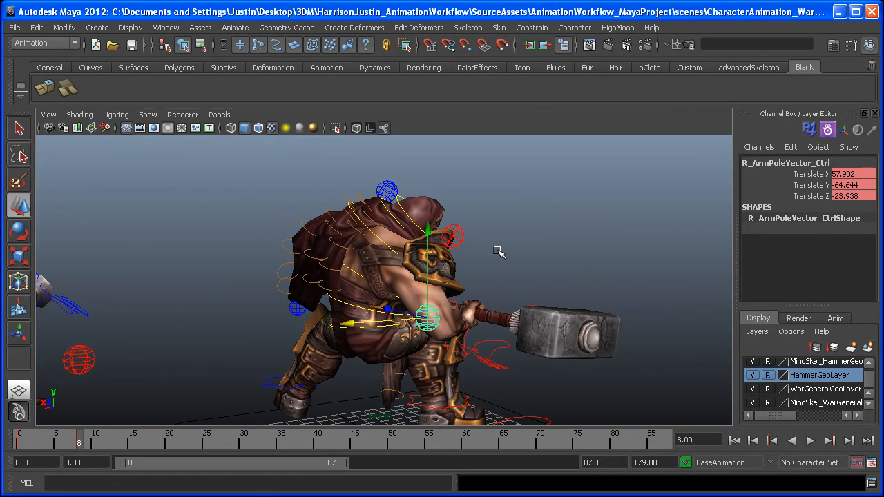
Examine the right arm, shoulder and hammer grip from the side and front of the crouching character
middle_click_drag(486, 296, 478, 270, "alt")
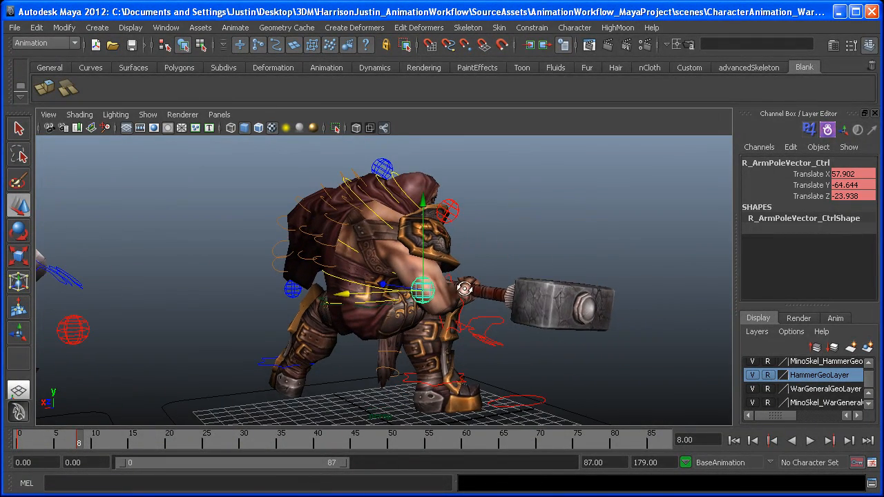
left_click_drag(458, 297, 470, 306, "alt")
right_click_drag(469, 307, 492, 318, "alt")
left_click_drag(492, 318, 492, 311, "alt")
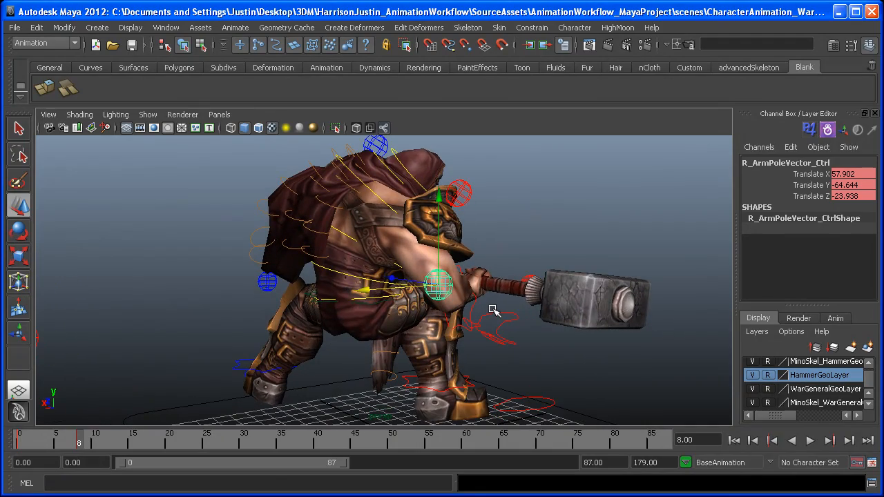
left_click_drag(529, 347, 493, 309, "alt")
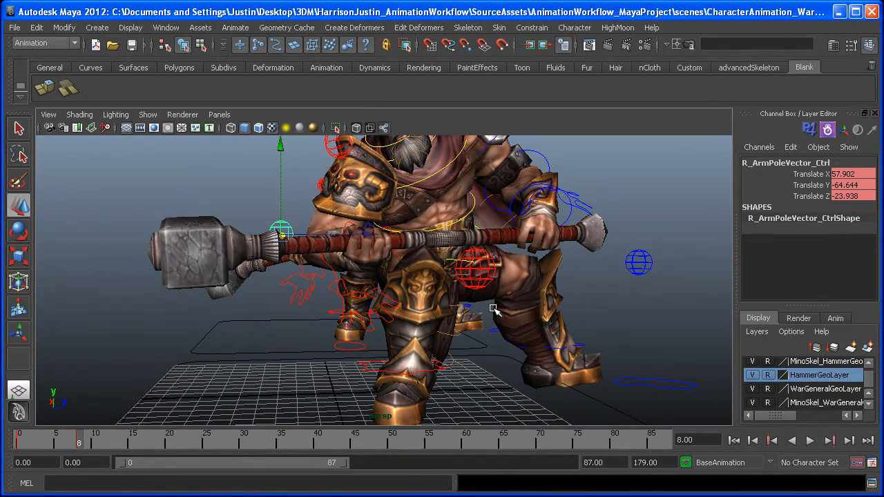
left_click_drag(543, 328, 516, 294, "alt")
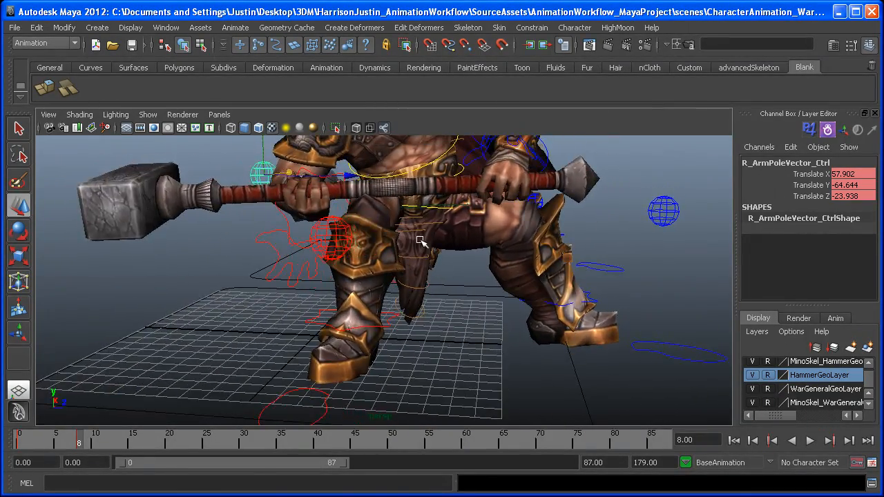
middle_click_drag(419, 239, 422, 264, "alt")
right_click_drag(422, 264, 477, 282, "alt")
middle_click_drag(478, 283, 476, 276, "alt")
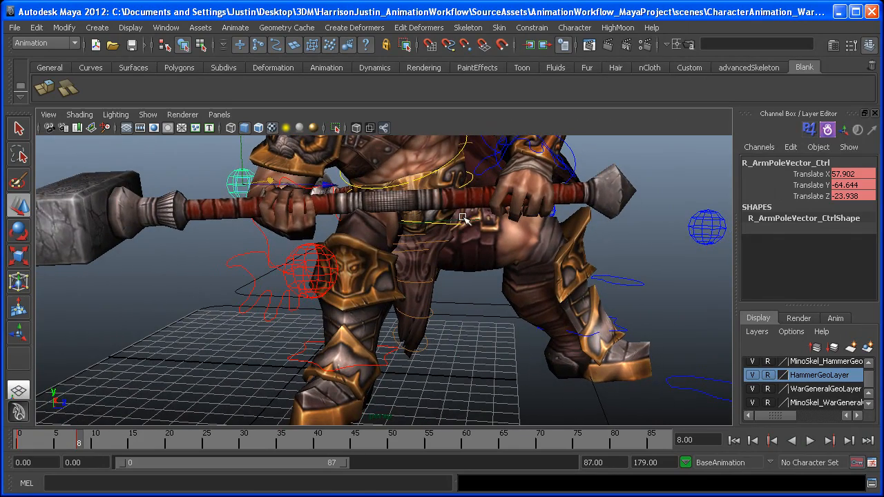
middle_click_drag(462, 219, 438, 254, "alt")
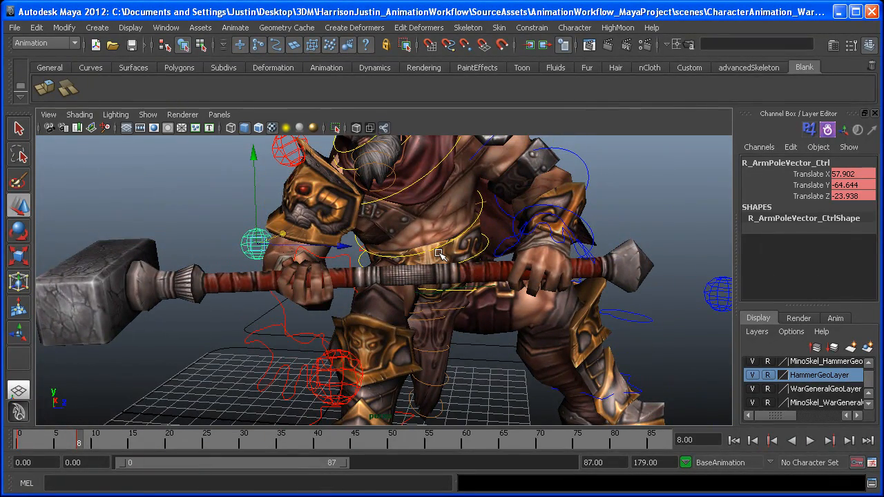
middle_click_drag(445, 249, 451, 250, "alt")
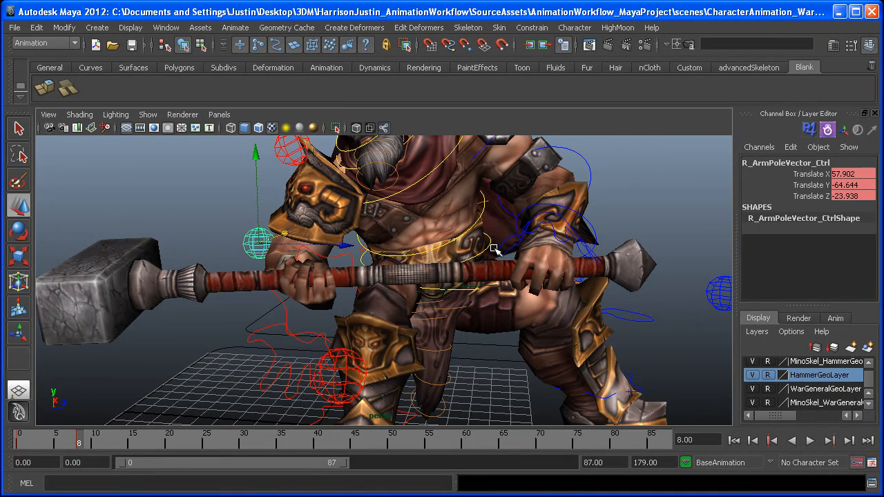
left_click_drag(488, 273, 414, 276, "alt")
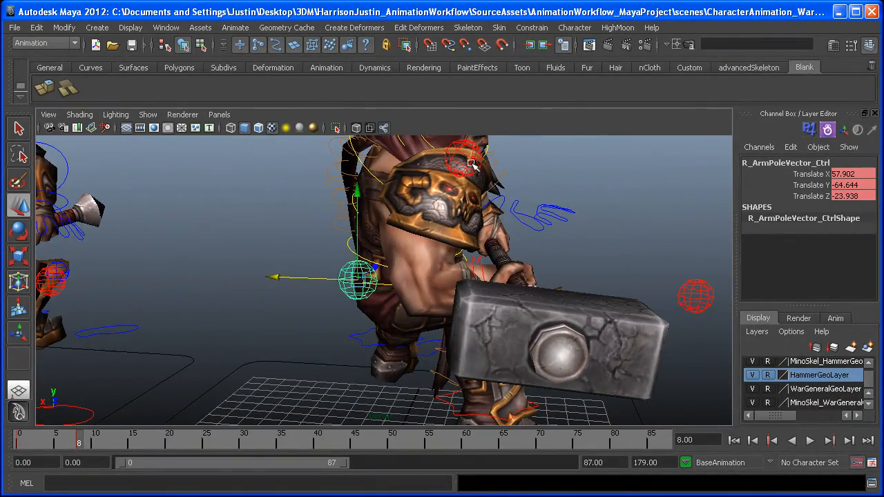
left_click(467, 160)
right_click_drag(553, 252, 430, 211, "alt")
middle_click_drag(430, 210, 543, 230, "alt")
right_click_drag(543, 229, 418, 227, "alt")
left_click_drag(418, 228, 428, 229, "alt")
middle_click_drag(428, 229, 290, 220, "alt")
left_click_drag(290, 221, 306, 224, "alt")
Rotate the hips control to Rotate X -79.884, Y 0.518, Z -6.322, and deselect it
left_click(316, 278)
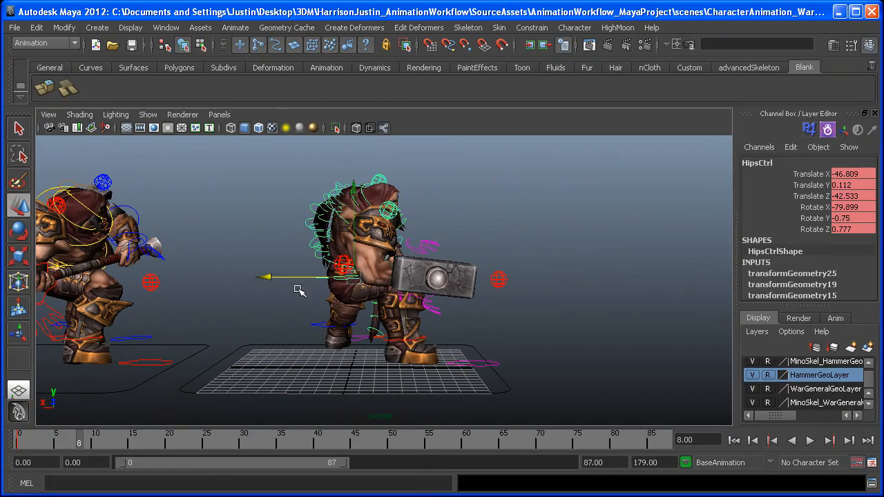
scroll(354, 318, "up", 4)
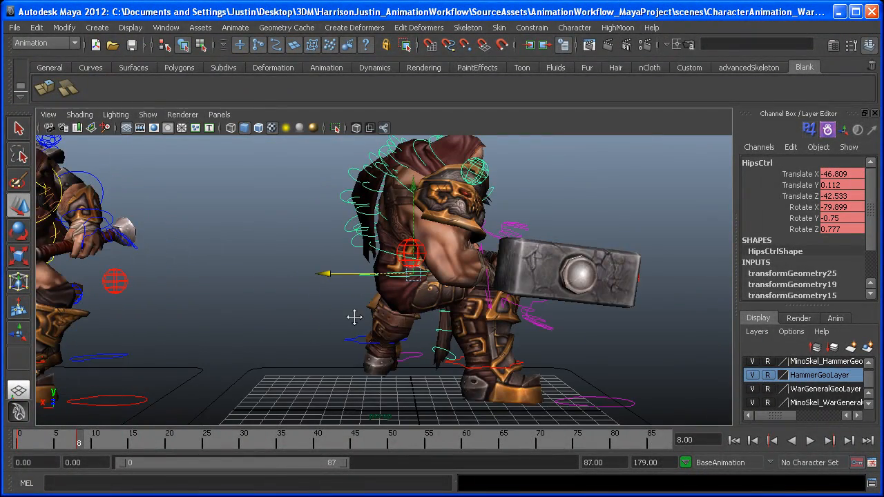
middle_click_drag(354, 316, 295, 313, "alt")
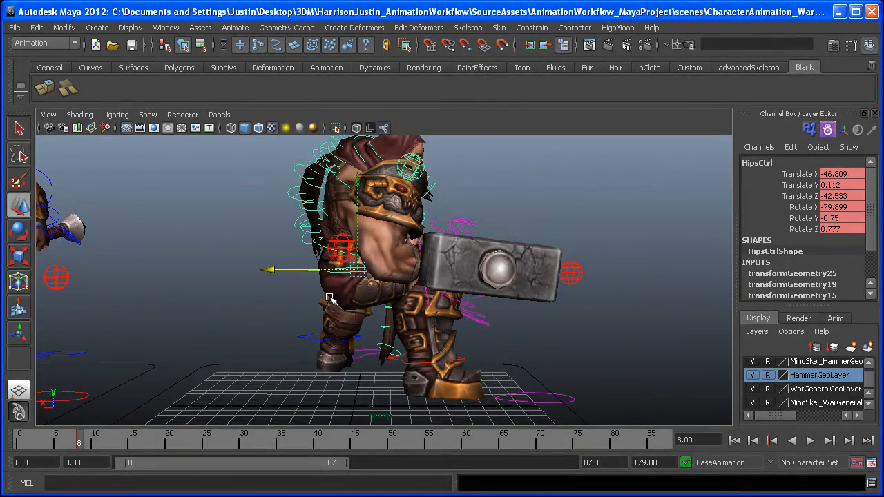
left_click_drag(337, 293, 359, 286, "alt")
middle_click_drag(331, 292, 374, 286, "alt")
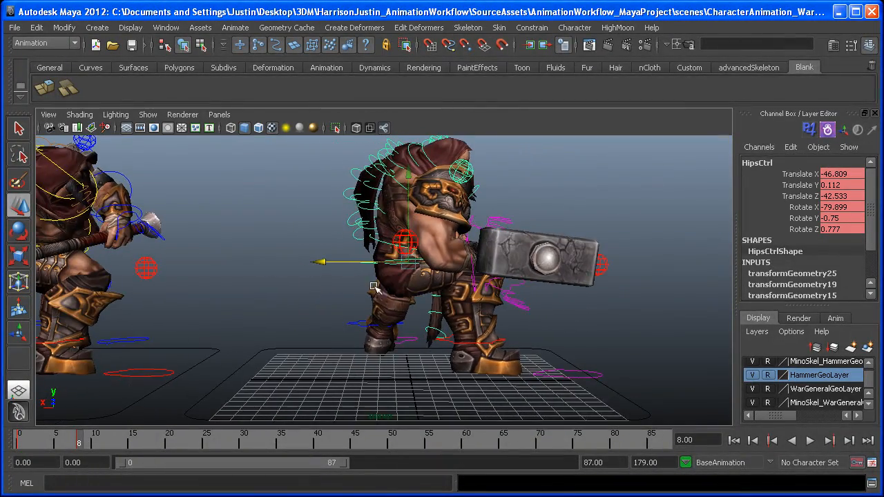
left_click_drag(262, 295, 306, 291, "alt")
key("e")
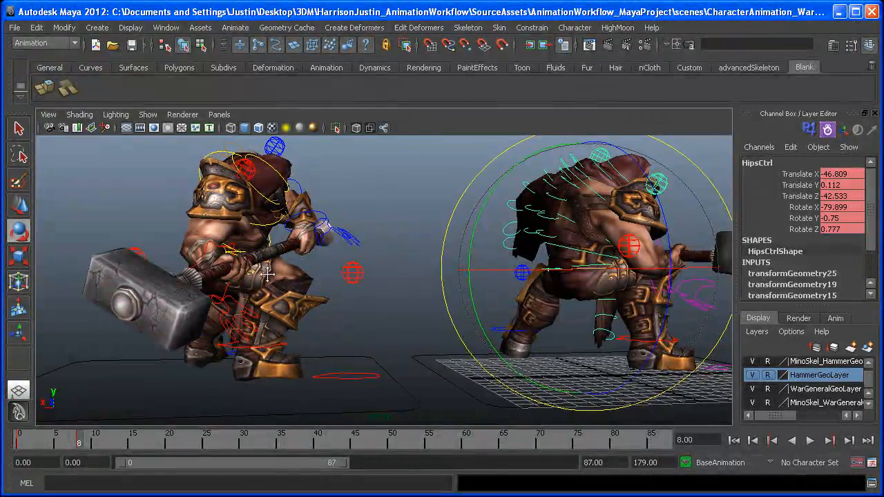
left_click_drag(241, 276, 280, 228, "alt")
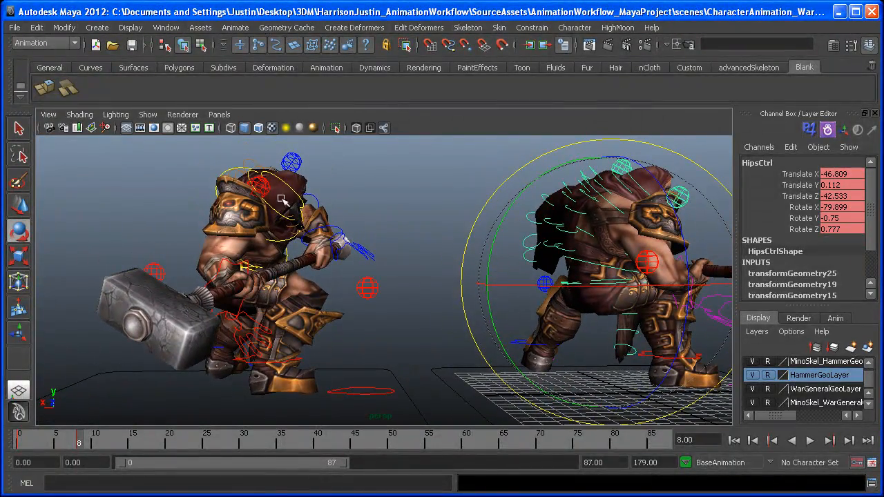
left_click_drag(335, 297, 362, 287, "alt")
left_click_drag(490, 319, 549, 238, "alt")
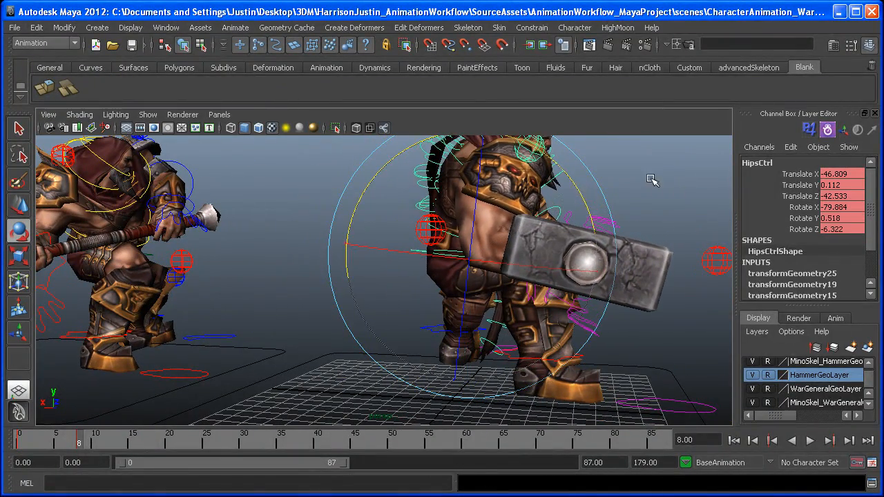
left_click(415, 285)
Select the spine controls from Spine01 through Spine04 and rotate them together, bringing Spine04 to Rotate X -6.348, Y 5.018, Z -16.26
right_click_drag(512, 328, 465, 289, "alt")
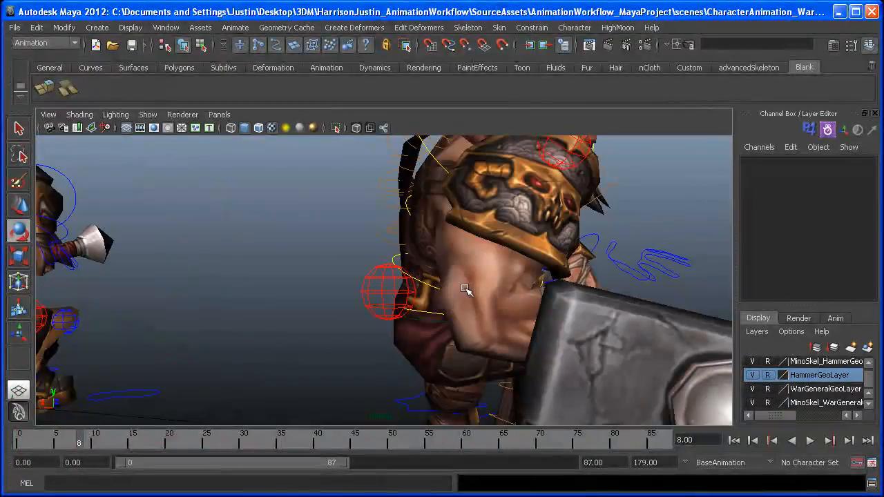
left_click(427, 283)
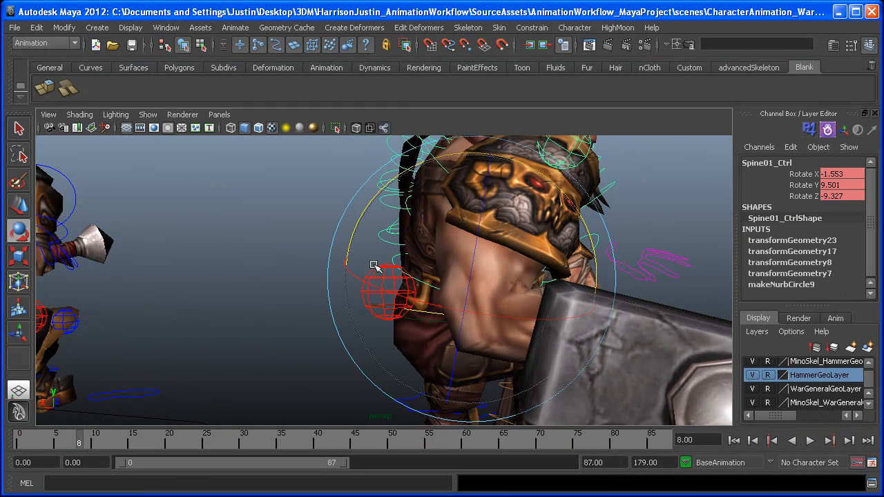
key("q")
left_click_drag(393, 266, 424, 243, "alt")
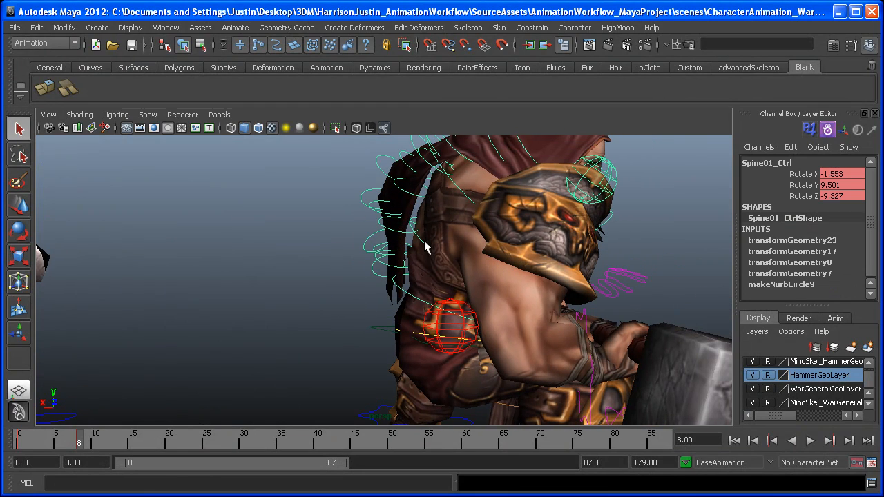
left_click(423, 243)
left_click(511, 235)
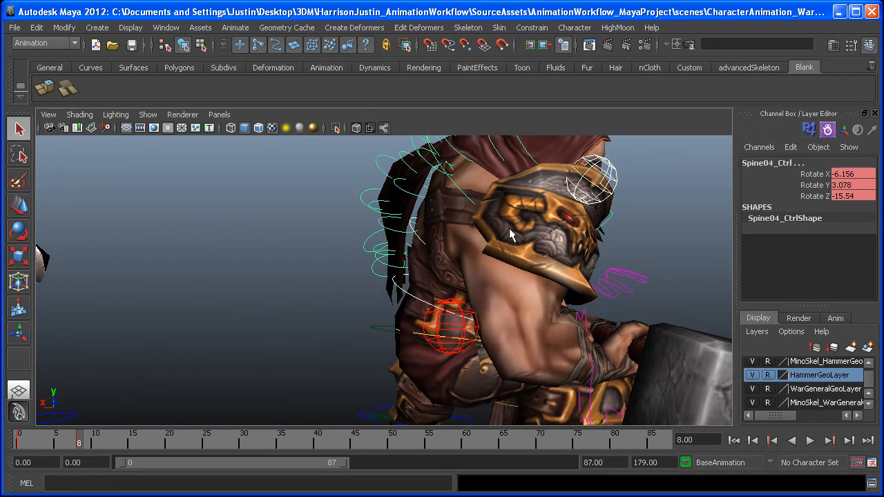
right_click_drag(480, 288, 446, 284, "alt")
key("e")
middle_click_drag(446, 285, 369, 282, "alt")
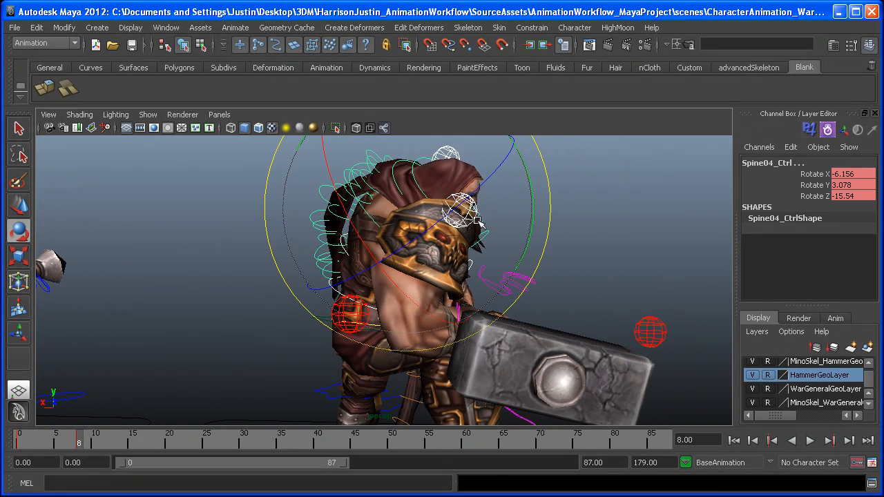
left_click_drag(478, 215, 512, 225)
left_click_drag(594, 236, 503, 347, "alt")
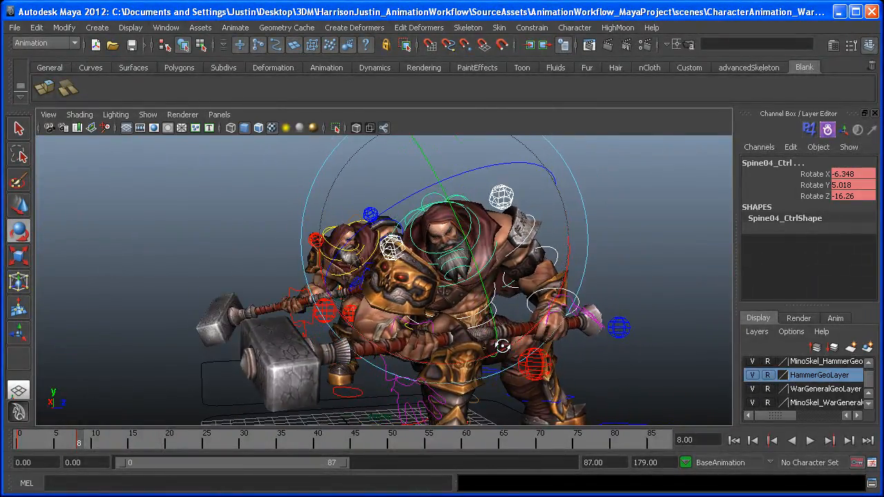
left_click_drag(346, 236, 314, 237, "alt")
left_click(638, 219)
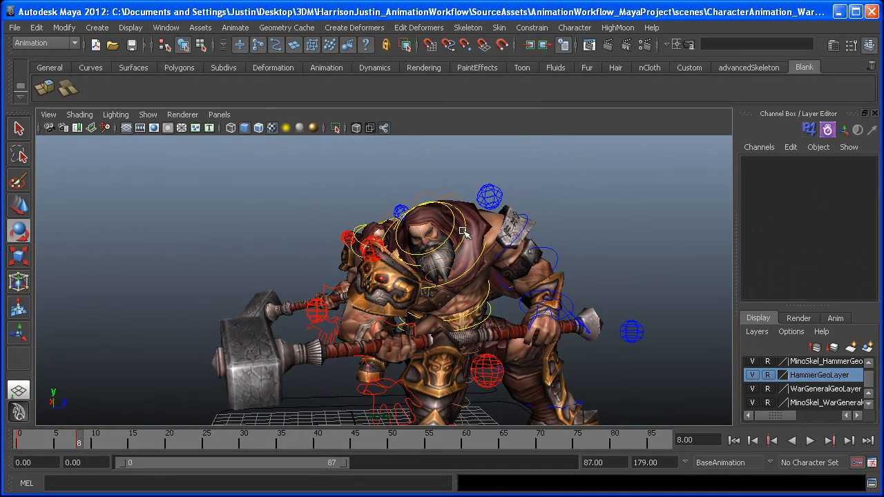
Rotate the neck and head controls together to turn the face toward the character's left, and deselect them
key("q")
left_click(459, 238)
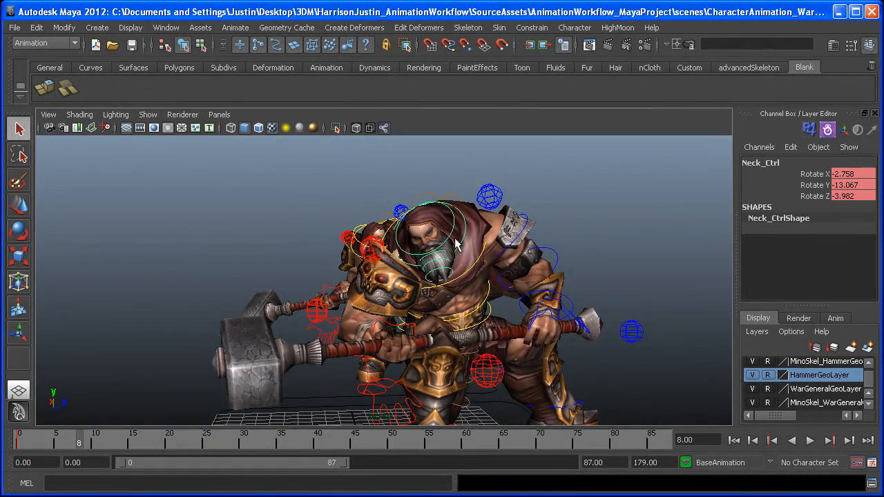
left_click(454, 239, "shift")
right_click_drag(455, 240, 526, 266, "alt")
key("e")
middle_click_drag(511, 205, 435, 213, "alt")
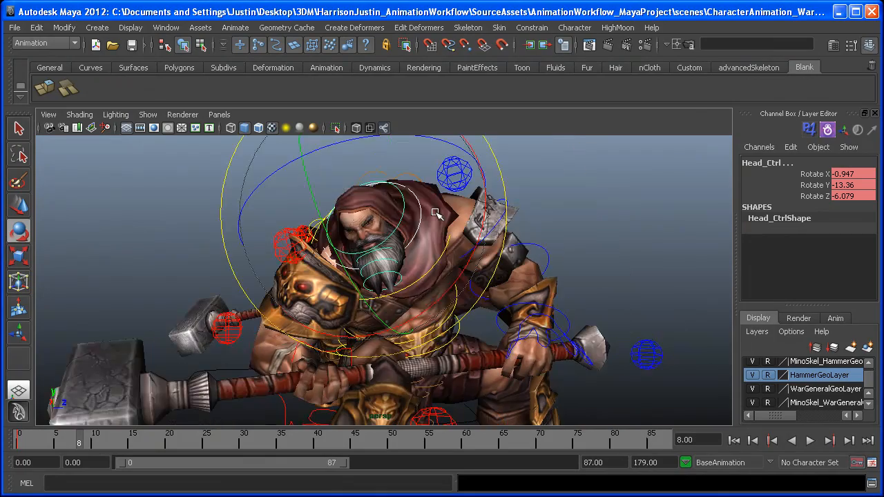
left_click_drag(407, 204, 446, 229)
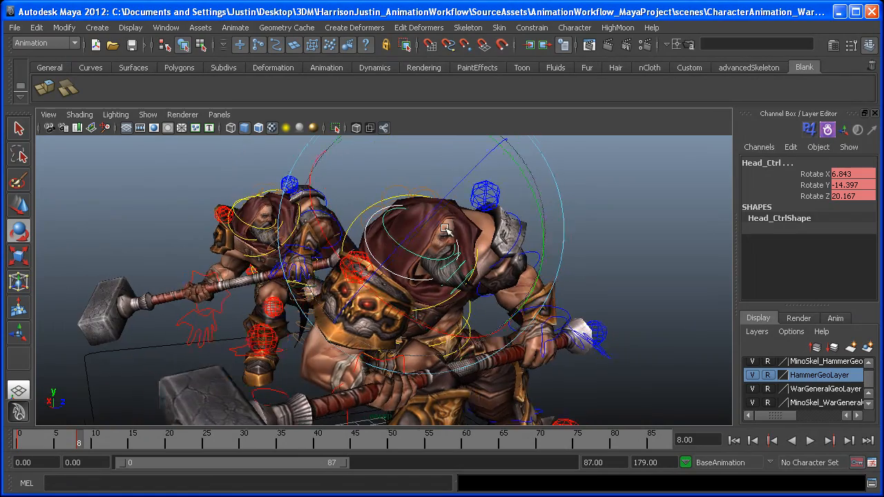
left_click_drag(543, 216, 520, 187)
left_click(520, 187)
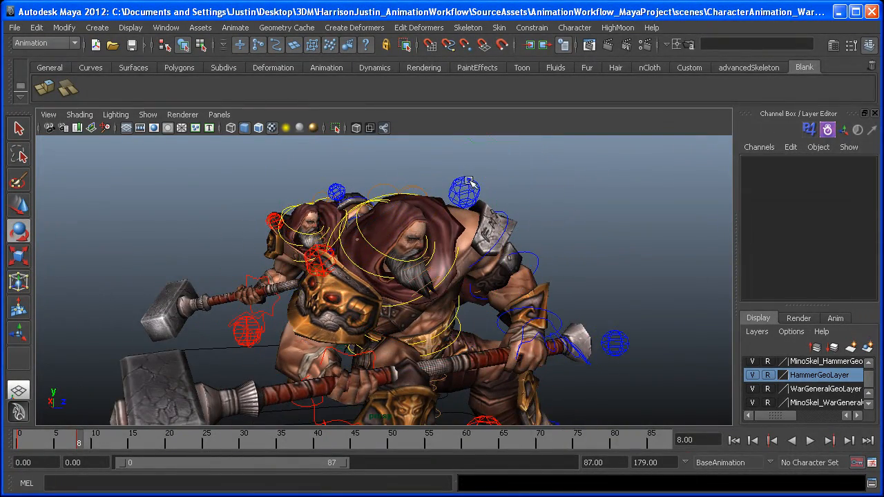
Rotate the left clavicle control to re-pose the left shoulder, and deselect it
left_click_drag(463, 257, 481, 272, "alt")
left_click(482, 272)
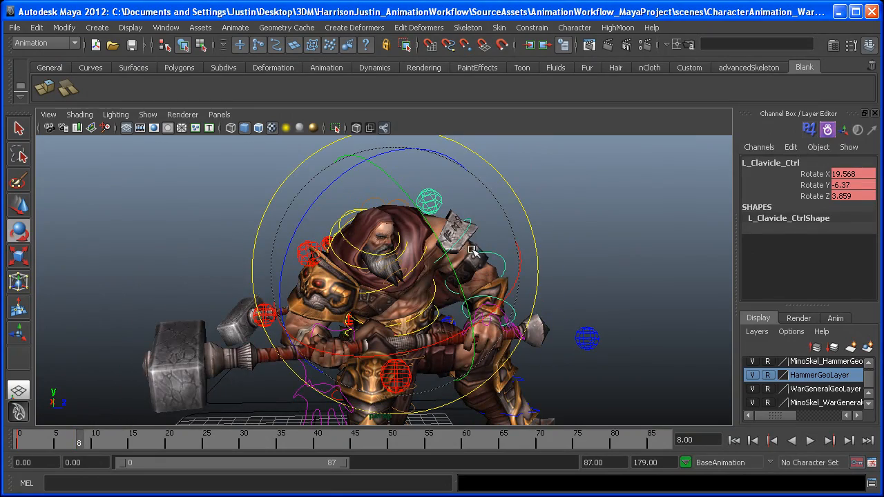
left_click_drag(476, 236, 584, 195)
left_click_drag(340, 209, 319, 197)
left_click_drag(412, 220, 614, 221, "alt")
left_click(614, 221)
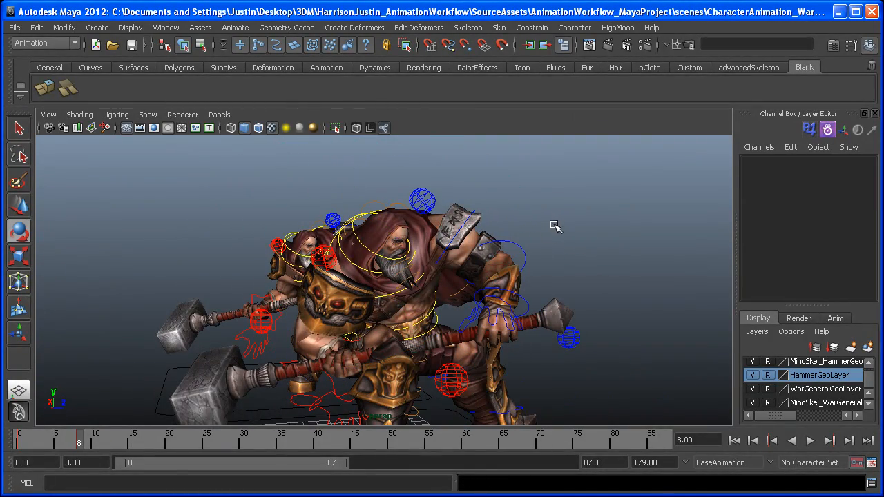
Select all of the posed character's controls and set a key on them at frame 8
left_click_drag(555, 226, 459, 245, "alt")
left_click(356, 240)
left_click_drag(356, 240, 445, 305, "alt")
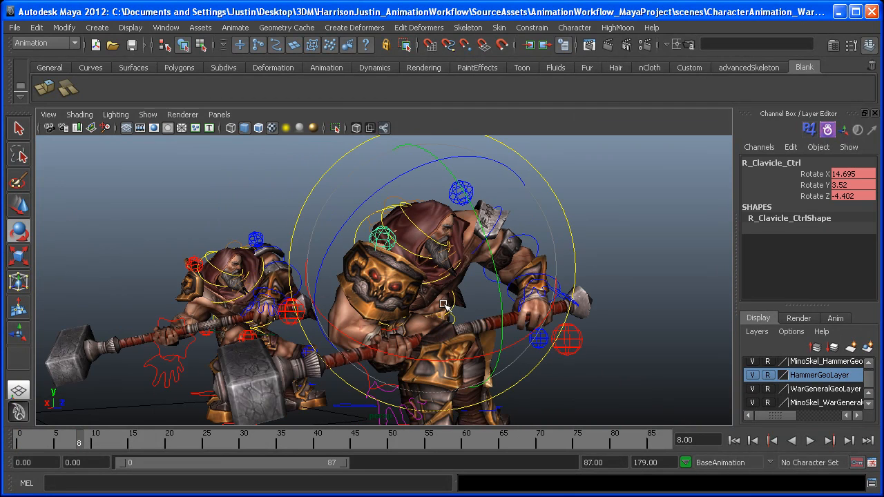
key("w")
key("s")
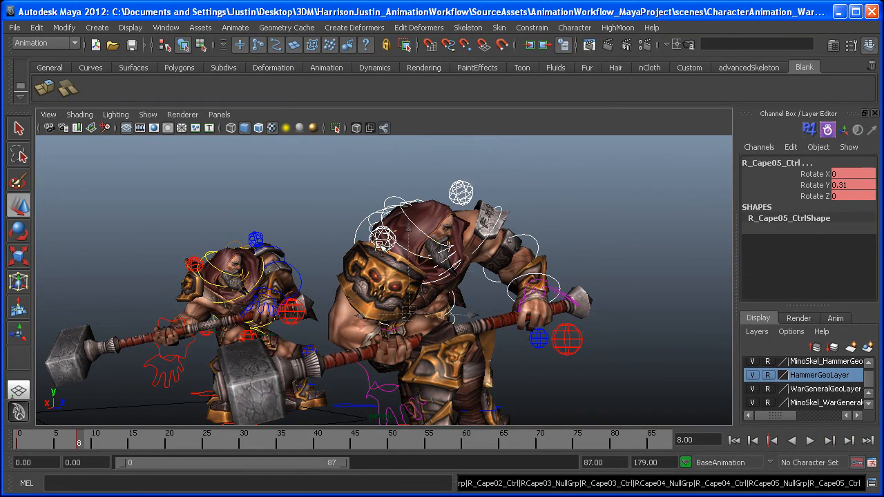
Rotate the right clavicle control to about X 2.045, Y 3.038, Z -4.081, and deselect it
key("e")
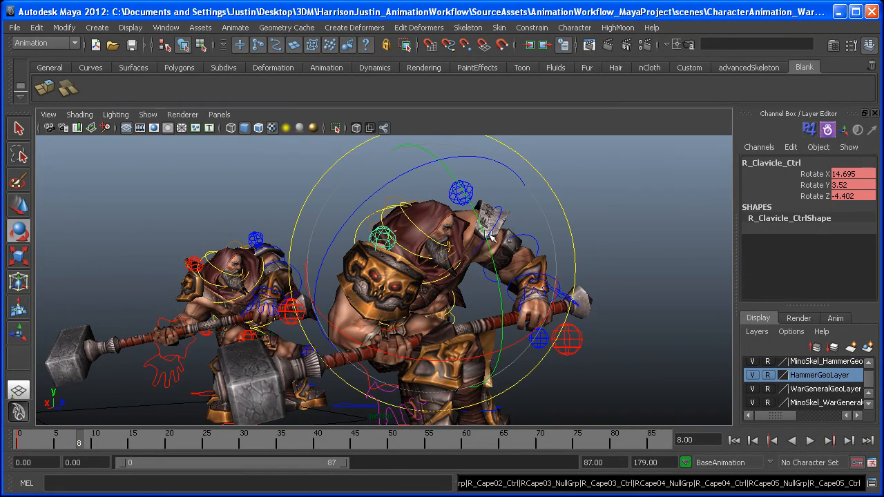
left_click_drag(456, 279, 479, 272)
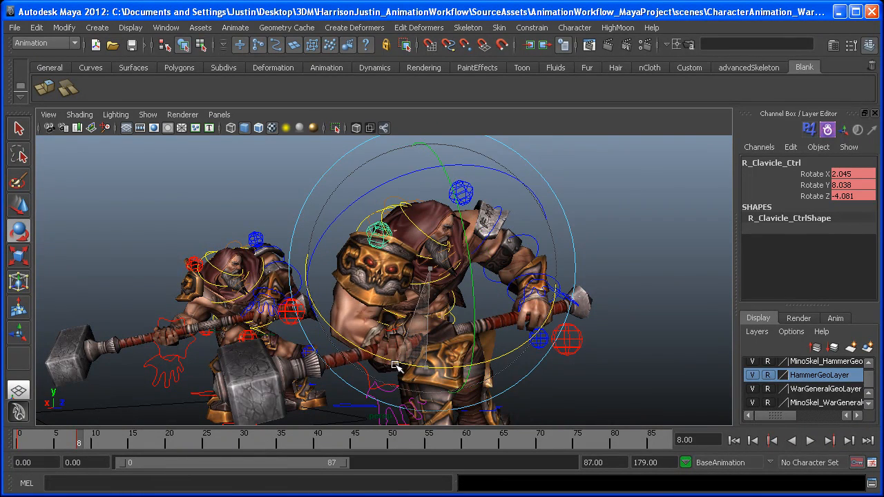
left_click(532, 226)
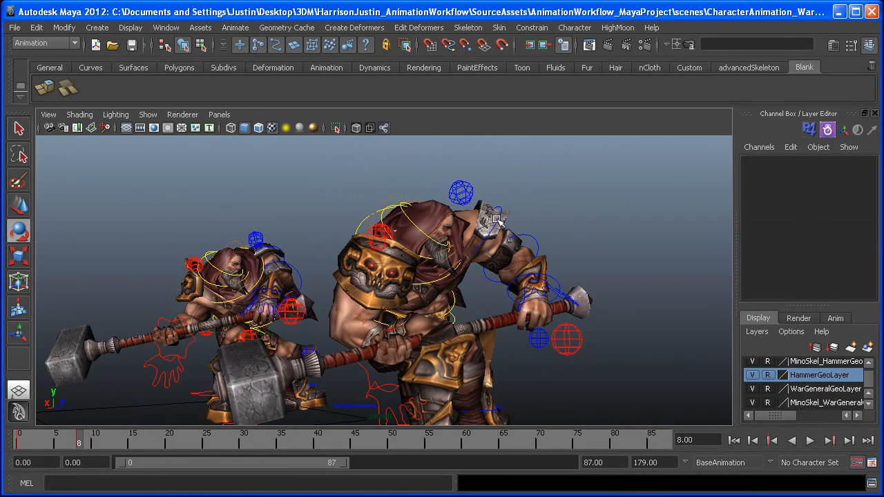
Rotate the left humerus control to re-pose the left upper arm, and deselect it
left_click(527, 239)
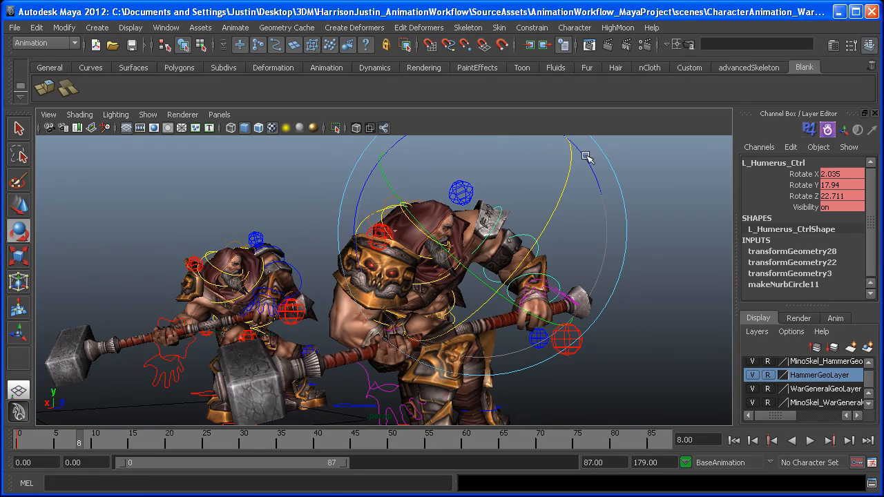
left_click_drag(595, 178, 537, 216)
left_click(581, 235)
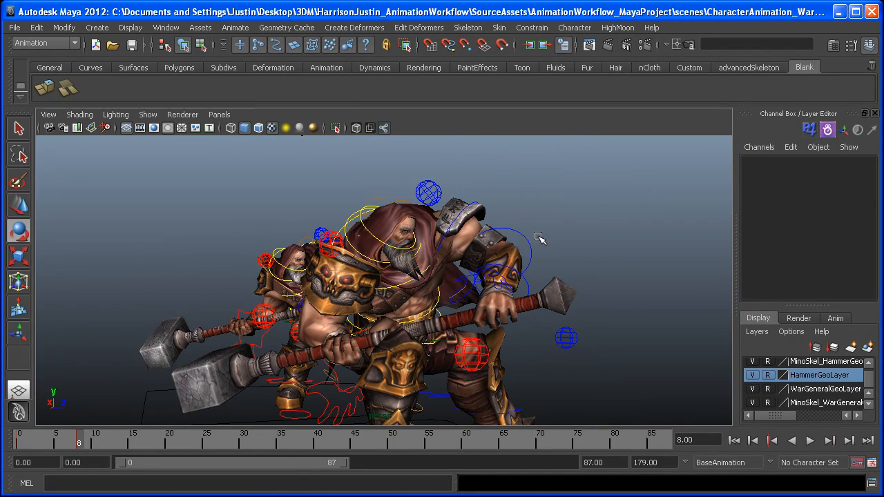
Rotate the left forearm control to adjust the elbow bend, and deselect it
left_click(523, 306)
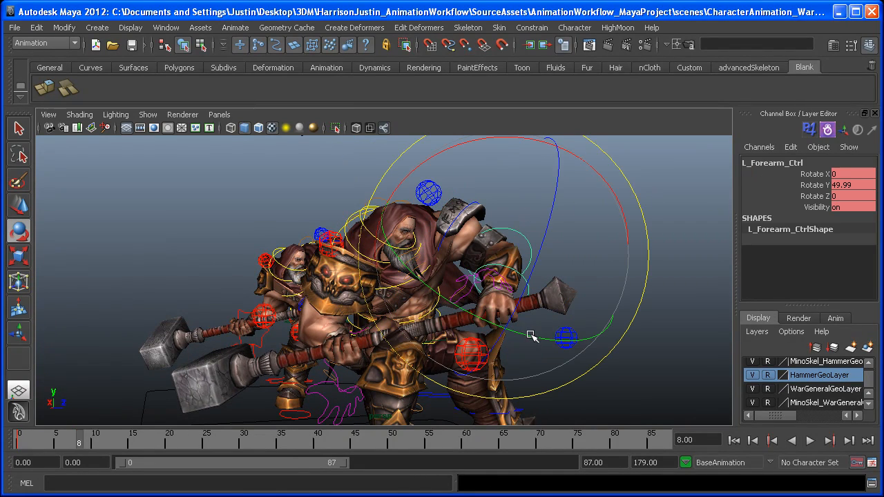
left_click_drag(531, 335, 513, 332)
left_click_drag(514, 332, 561, 337, "alt")
left_click(466, 394)
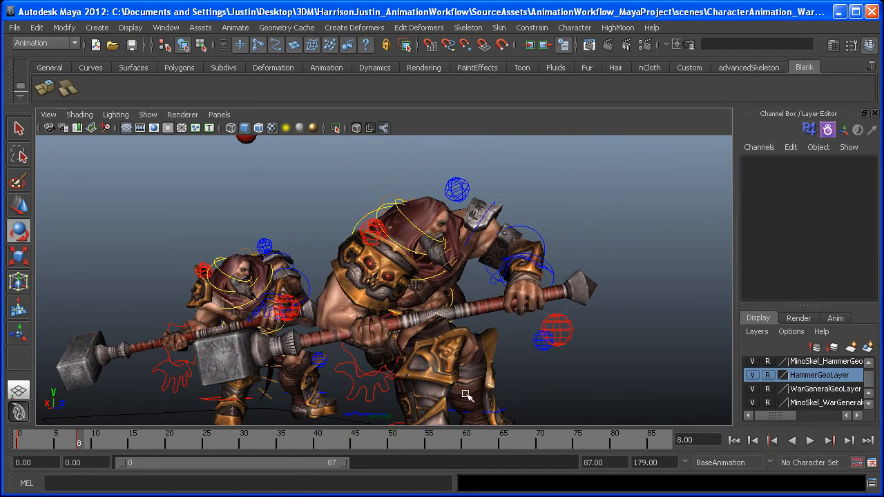
Rotate the left wrist control to re-angle the hand and the hammer it holds
left_click_drag(512, 395, 489, 374, "alt")
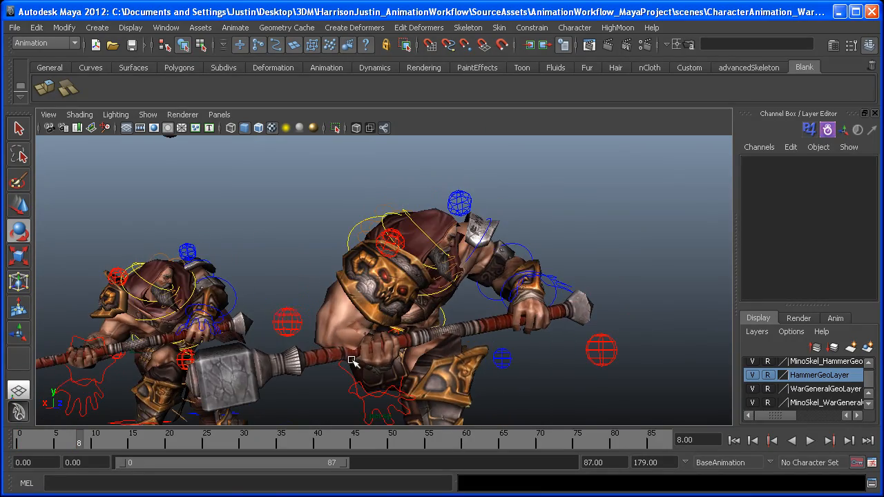
left_click_drag(353, 360, 409, 320, "alt")
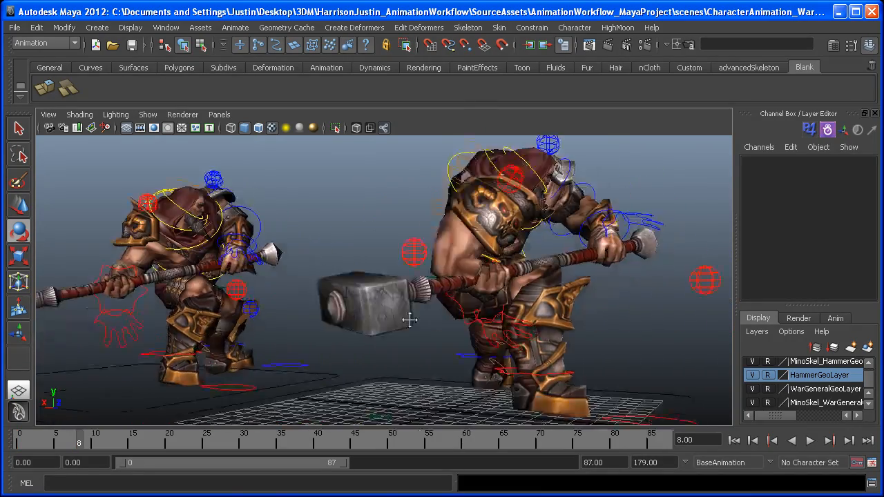
right_click_drag(410, 320, 592, 369, "alt")
middle_click_drag(592, 368, 502, 352, "alt")
left_click_drag(501, 351, 543, 302, "alt")
middle_click_drag(543, 302, 513, 324, "alt")
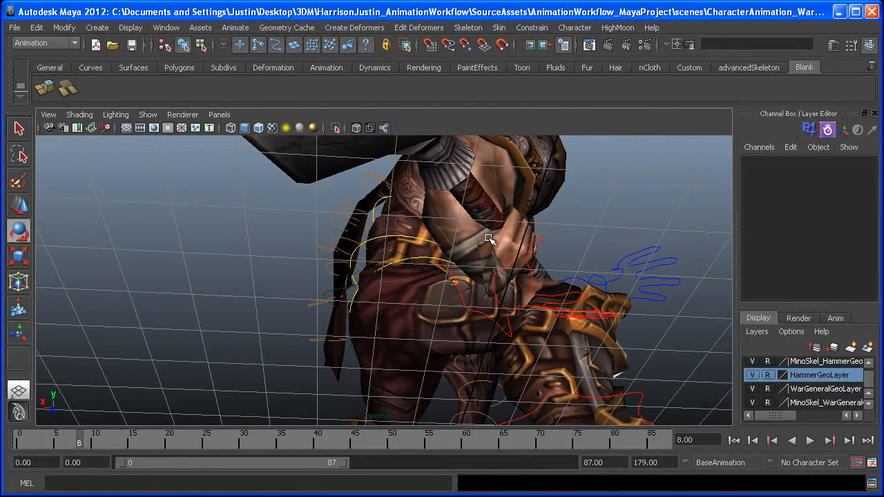
left_click_drag(586, 269, 427, 315, "alt")
left_click(675, 175)
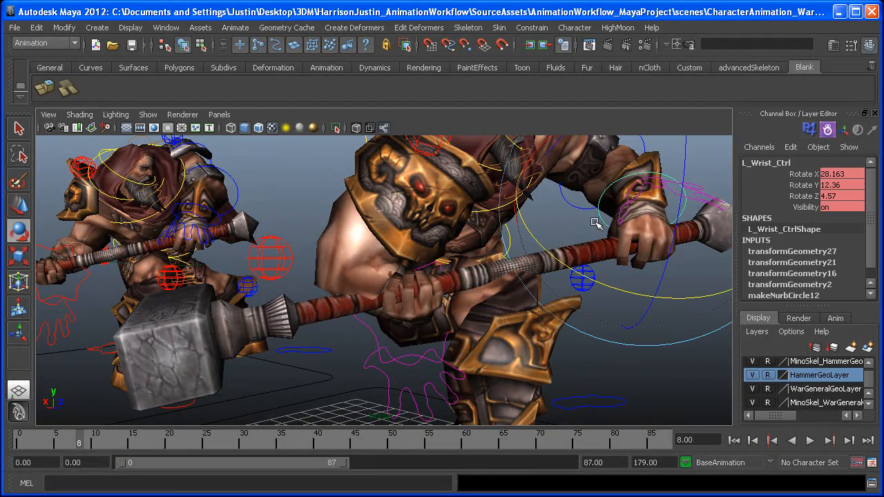
right_click_drag(591, 258, 580, 311, "alt")
left_click_drag(583, 290, 643, 243)
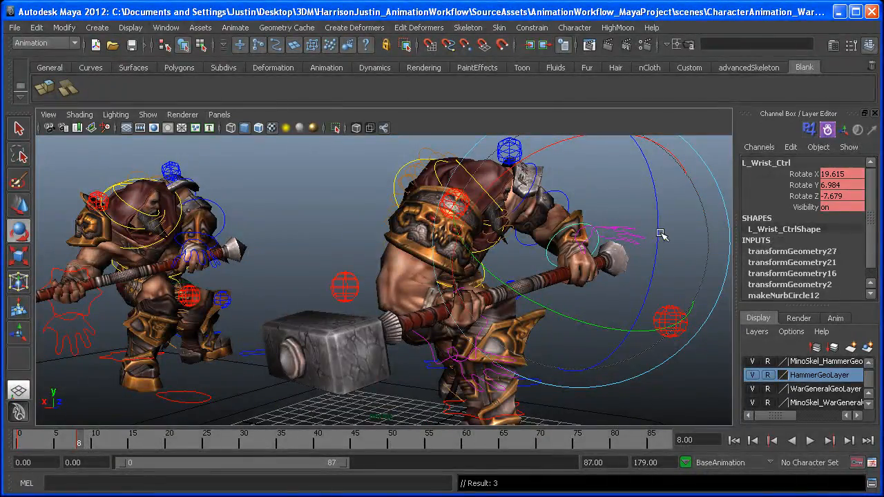
key("ctrl+z")
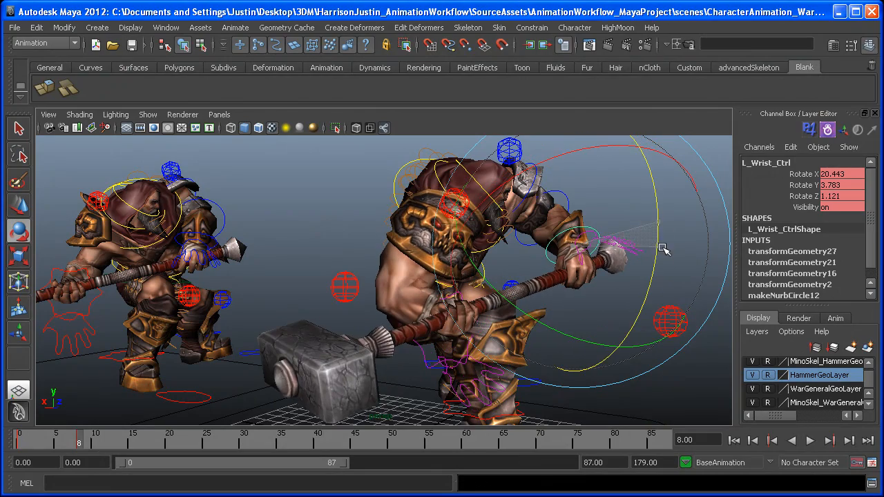
Select the right arm's pole vector control and examine the right arm from the back and the front
left_click(345, 287)
left_click_drag(346, 286, 382, 330, "alt")
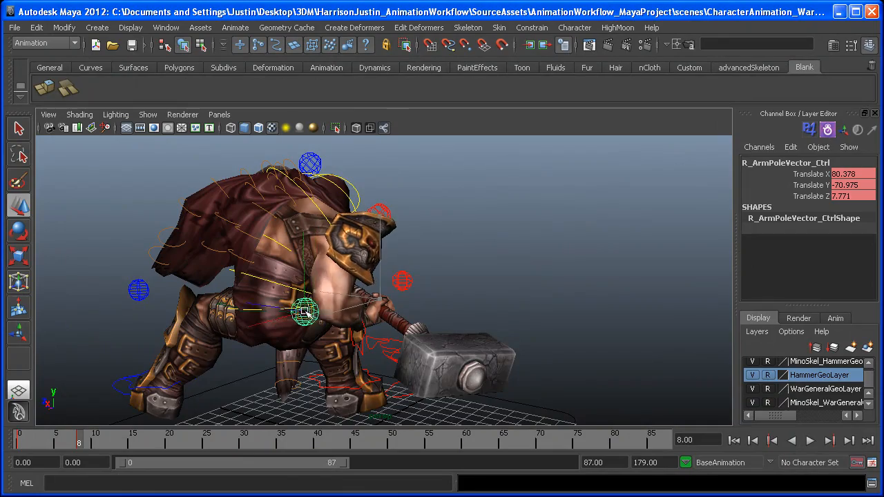
left_click_drag(304, 313, 104, 299, "alt")
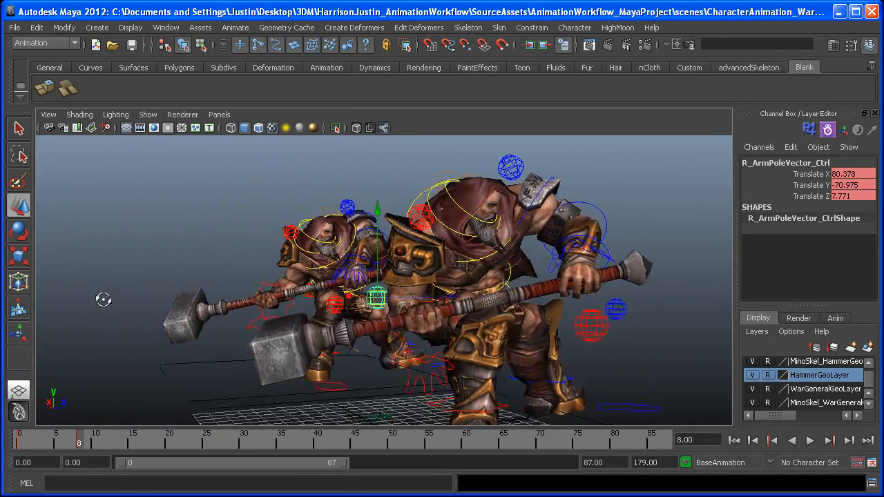
left_click_drag(380, 375, 400, 359, "alt")
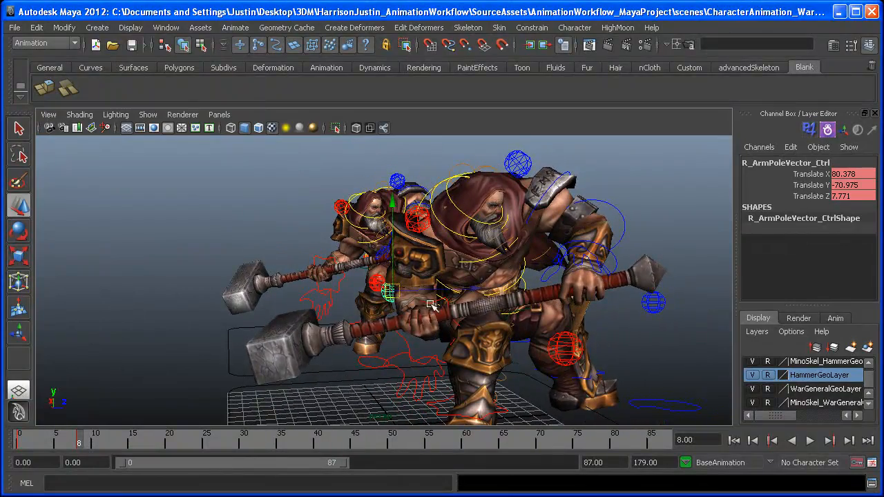
Rotate the left clavicle control to X 42.371, Y -34.891, Z 4.641, and deselect it
left_click(485, 308)
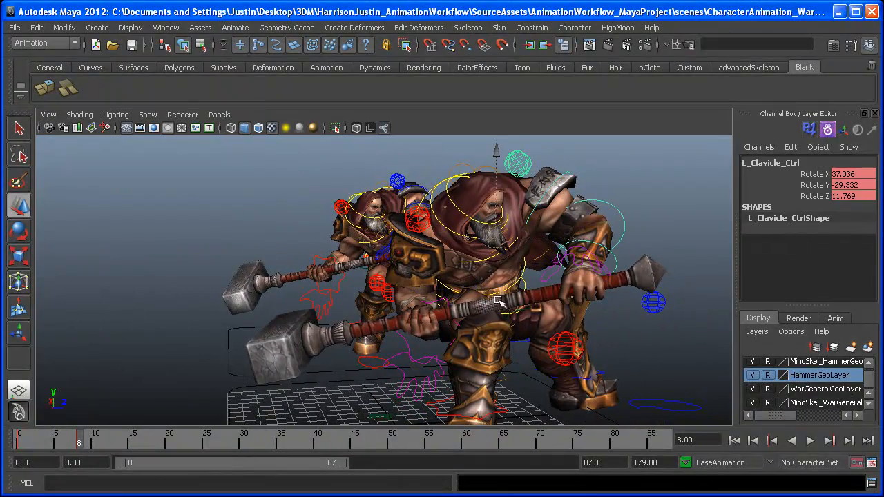
key("e")
left_click_drag(499, 302, 467, 283, "alt")
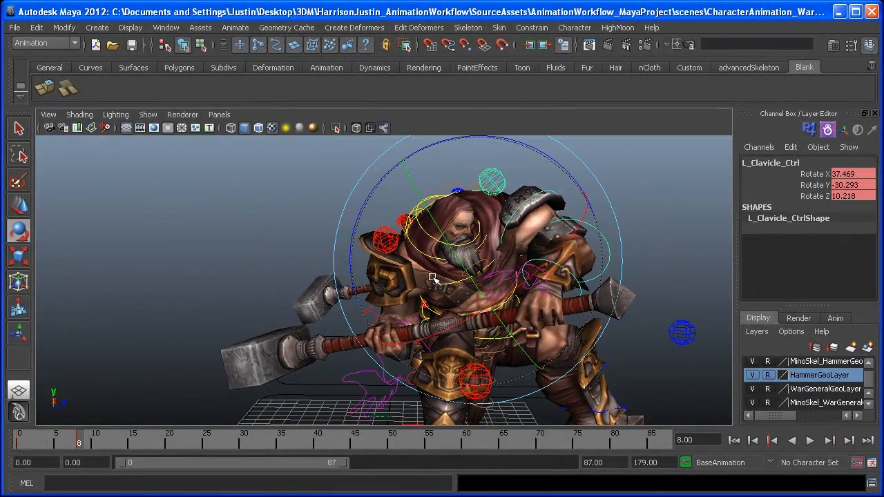
key("ctrl+z")
left_click_drag(509, 272, 577, 325, "alt")
middle_click_drag(578, 325, 582, 255, "alt")
mouse_move(582, 255)
left_mouse_down("alt")
mouse_move(560, 255)
mouse_move(568, 264)
left_mouse_up("alt")
right_click_drag(497, 367, 456, 315, "alt")
left_click_drag(456, 315, 572, 316, "alt")
left_click_drag(439, 356, 499, 366, "alt")
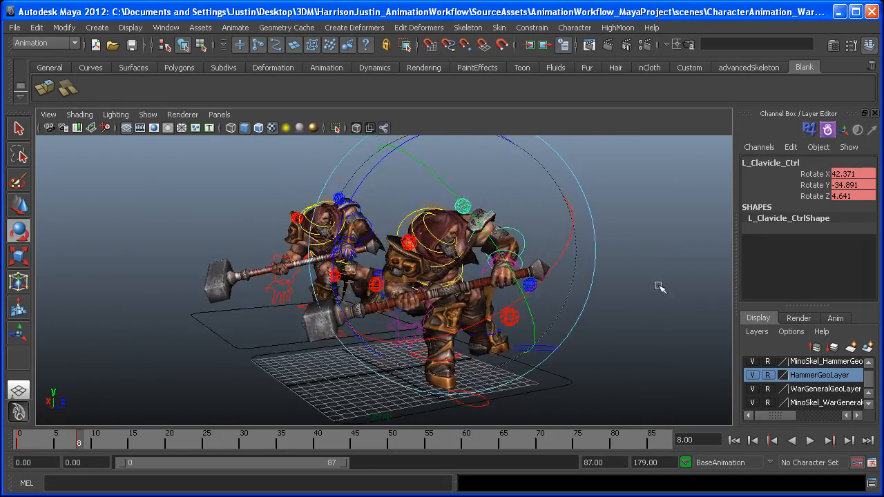
left_click(659, 285)
Rotate the left wrist control to X 20.706, Y -1.734, Z 15.736, and deselect it
scroll(600, 351, "up", 3)
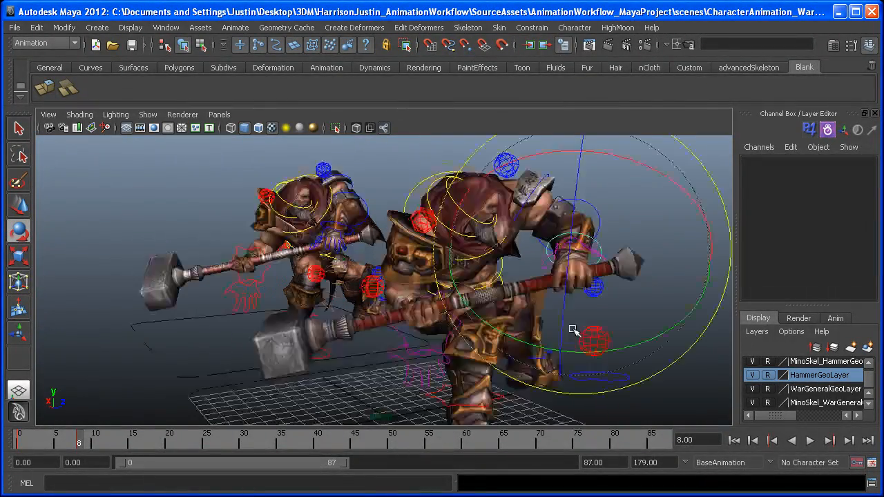
left_click(572, 243)
left_click_drag(568, 246, 631, 223)
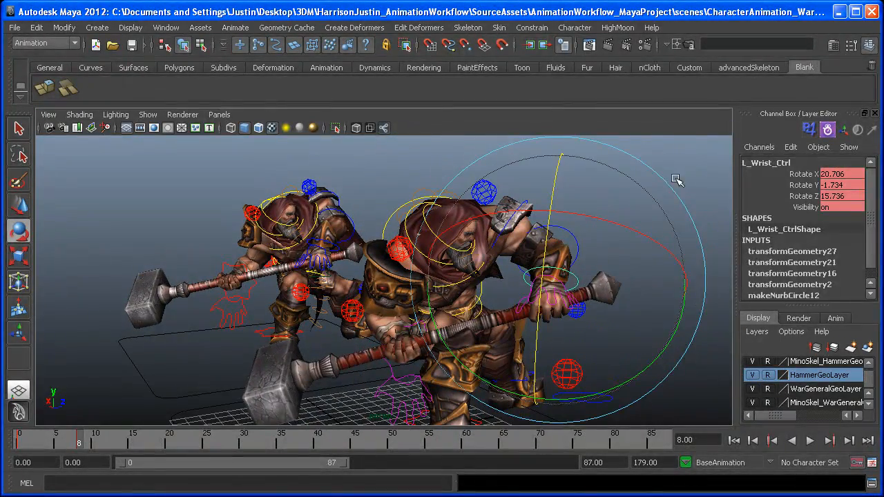
left_click(632, 189)
Rotate the left humerus control to X -11.646, Y 34.308, Z 14.592
left_click(512, 233)
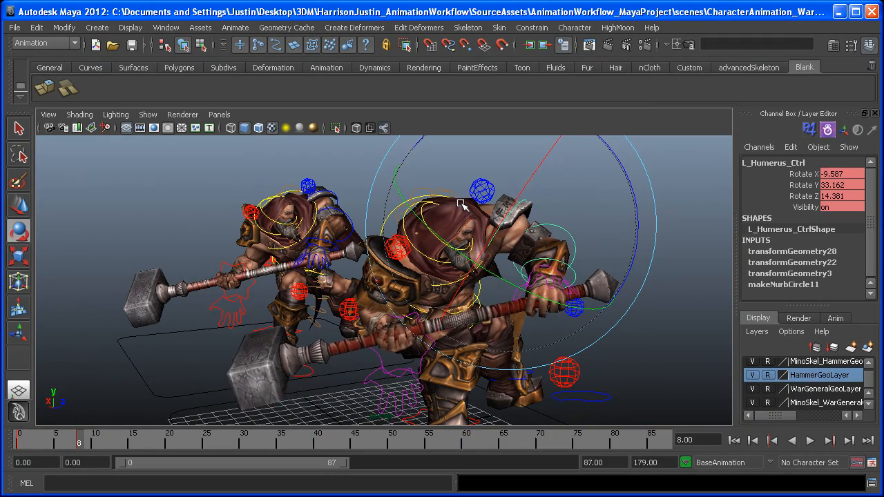
left_click_drag(462, 202, 393, 279)
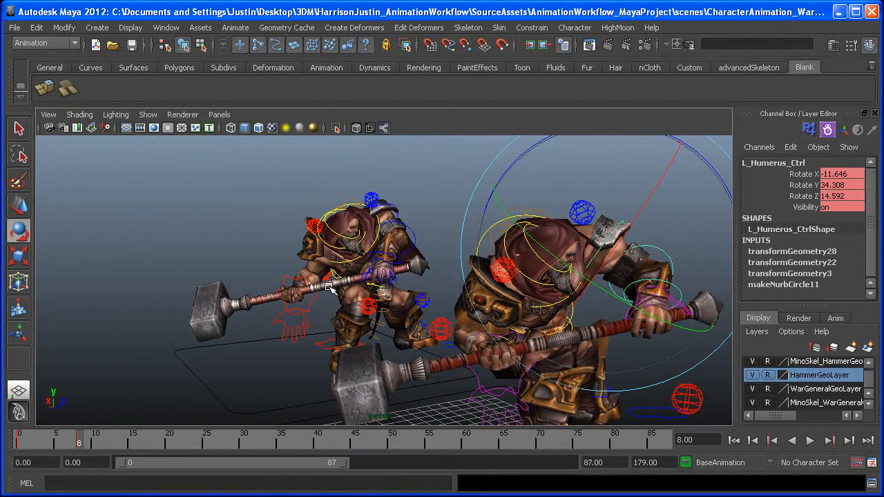
mouse_move(329, 288)
left_mouse_down("alt")
mouse_move(393, 283)
mouse_move(427, 308)
mouse_move(421, 320)
mouse_move(462, 322)
mouse_move(328, 275)
mouse_move(391, 279)
mouse_move(384, 274)
mouse_move(338, 294)
left_mouse_up("alt")
right_click_drag(413, 322, 381, 316, "alt")
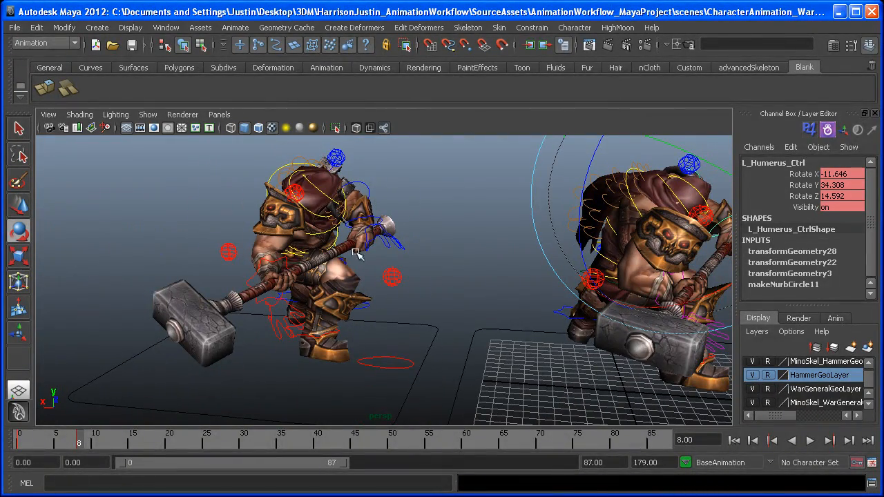
Deselect the humerus control and compare the new pose with the second character's pose from all sides
left_click_drag(542, 332, 429, 304, "alt")
right_click_drag(509, 355, 392, 313, "alt")
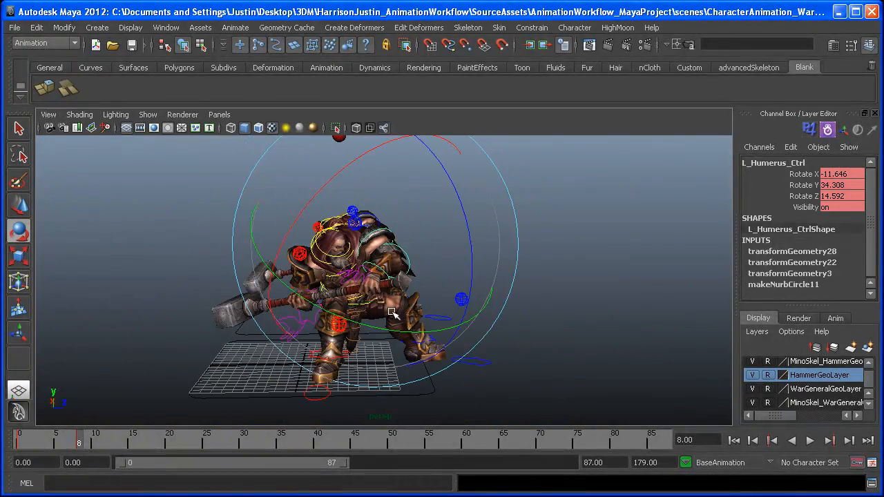
left_click_drag(306, 327, 387, 347, "alt")
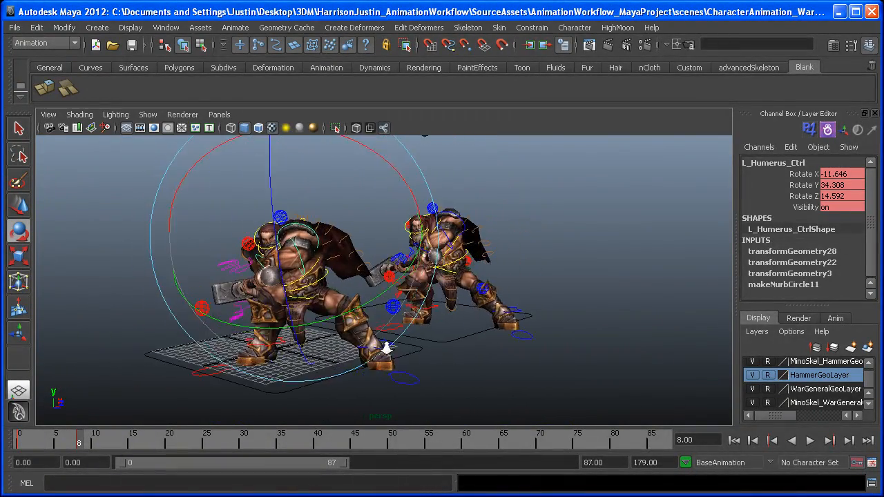
right_click_drag(387, 348, 476, 349, "alt")
left_click_drag(476, 349, 525, 207, "alt")
right_click_drag(493, 213, 271, 314, "alt")
left_click_drag(270, 313, 573, 389, "alt")
right_click_drag(573, 389, 465, 361, "alt")
left_click_drag(465, 361, 592, 355, "alt")
left_click(593, 355)
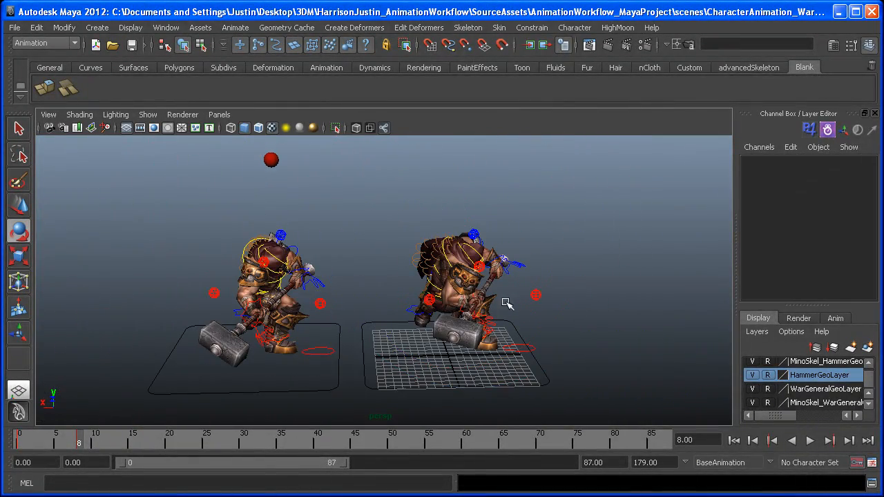
left_click_drag(490, 319, 543, 269, "alt")
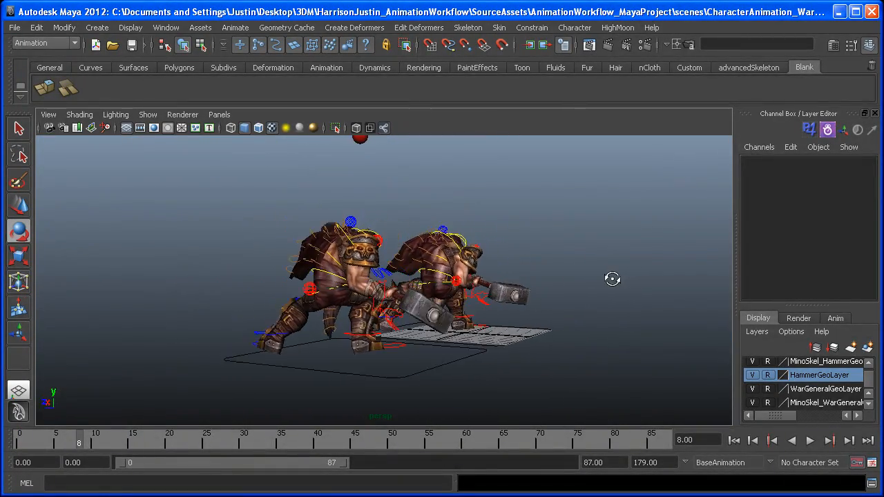
mouse_move(525, 278)
left_mouse_down("alt")
mouse_move(456, 291)
mouse_move(477, 304)
mouse_move(523, 288)
left_mouse_up("alt")
left_click_drag(585, 256, 594, 228, "alt")
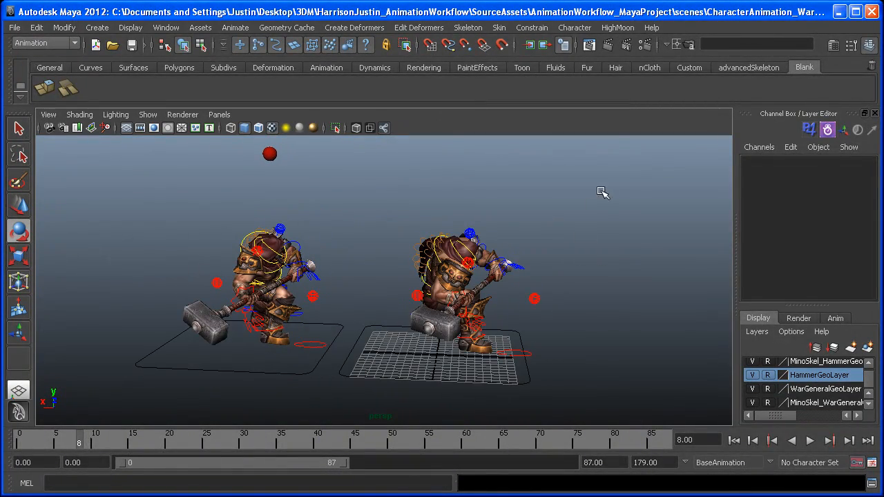
Select all of the posed character's controls, including its hammer control
left_click_drag(359, 407, 362, 405)
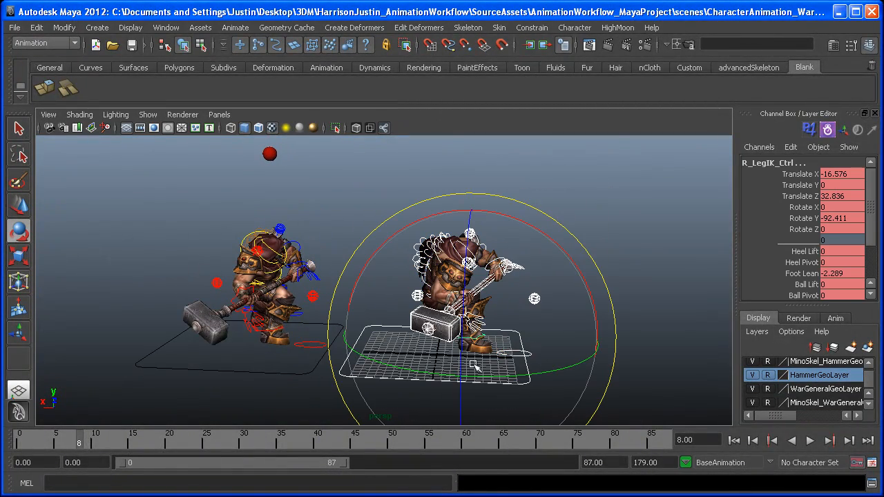
scroll(530, 347, "up", 2)
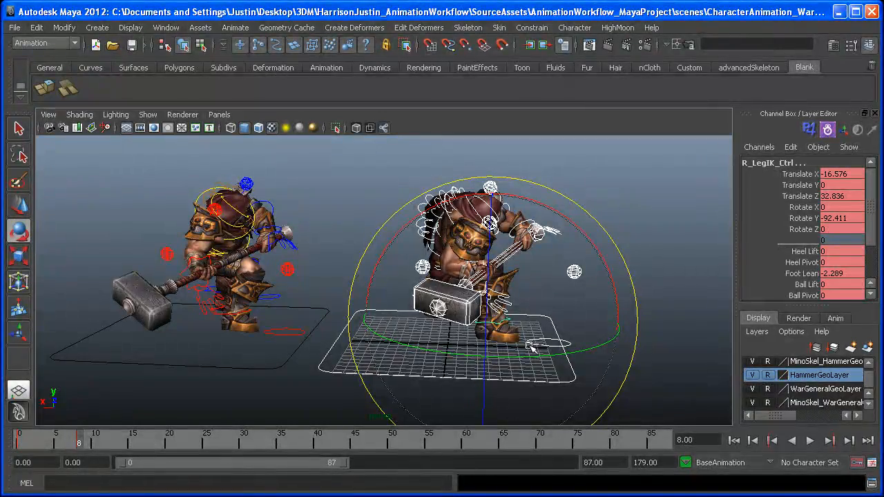
left_click_drag(570, 328, 400, 312, "alt")
left_click_drag(421, 345, 509, 356, "alt")
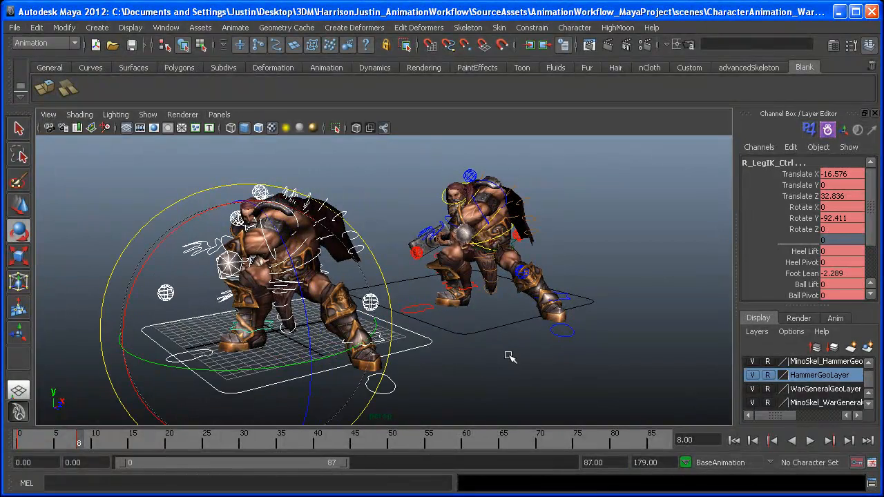
middle_click_drag(500, 365, 498, 348, "alt")
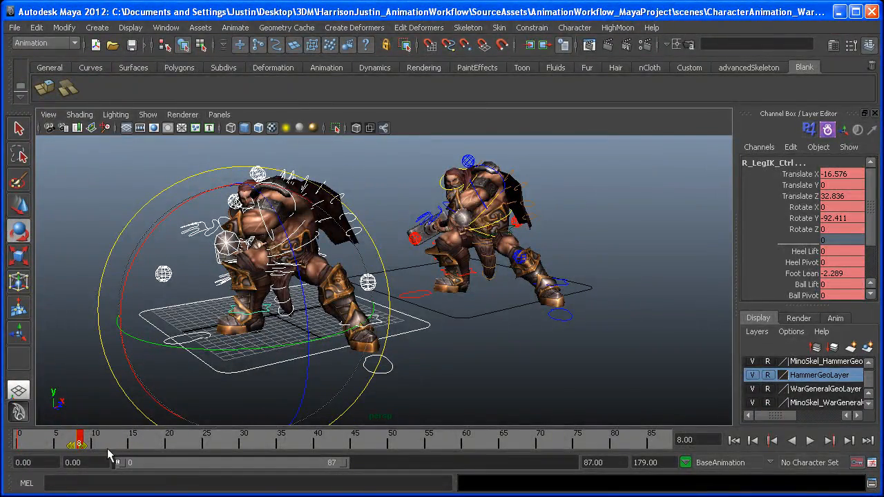
Check the two characters at frame 15 of the animation and return to frame 8
key("alt+v")
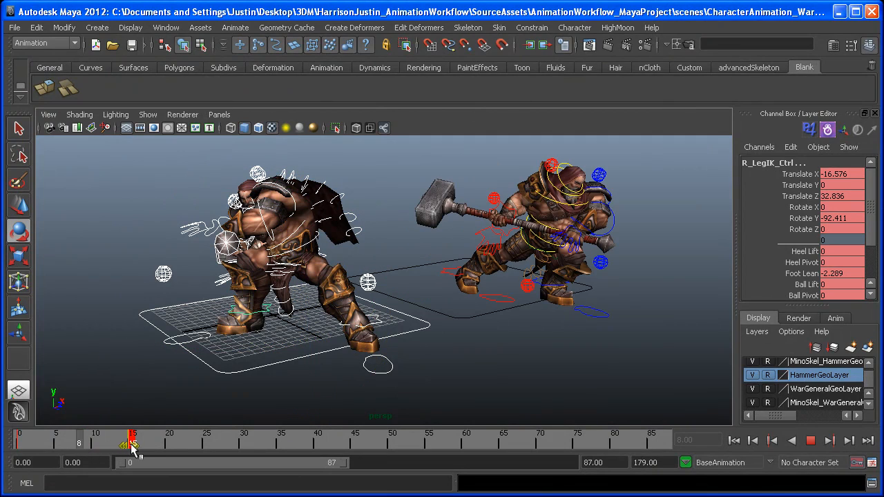
key("alt+v")
left_click_drag(133, 446, 78, 446)
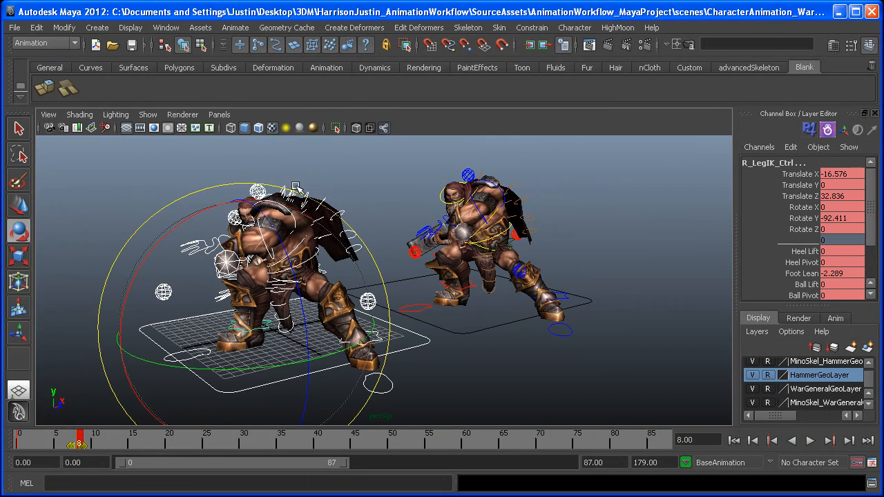
Examine the posed character's frame 8 pose against the second character from several sides
left_click_drag(271, 309, 291, 308, "alt")
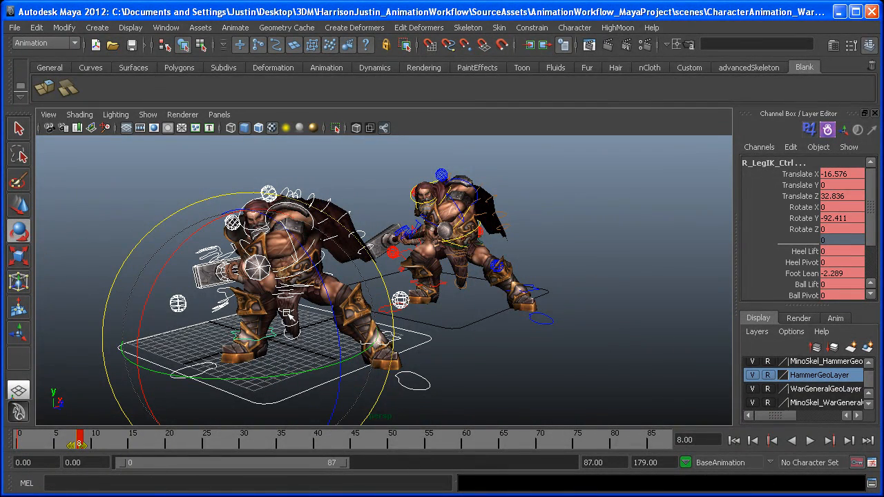
left_click_drag(438, 294, 330, 302, "alt")
middle_click_drag(197, 363, 192, 329, "alt")
left_click_drag(199, 332, 315, 337, "alt")
left_click_drag(315, 309, 316, 313, "alt")
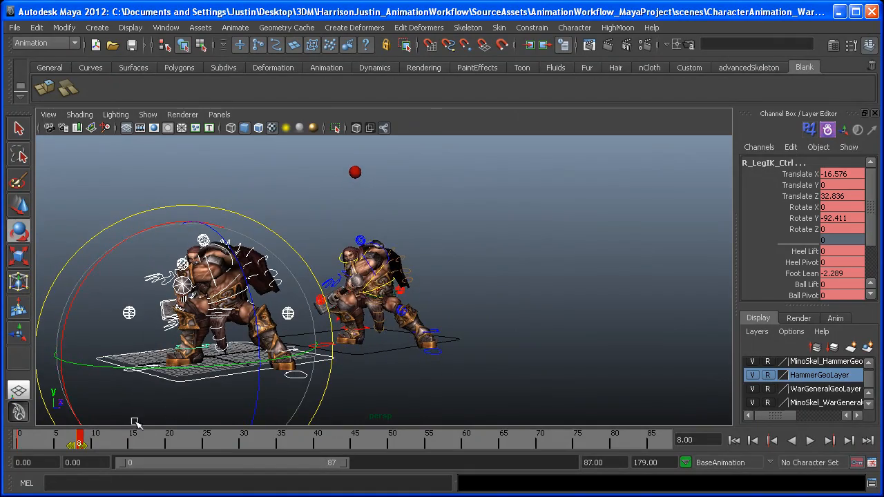
Go to frame 14 of the animation and deselect all of the posed character's controls
left_click_drag(129, 437, 119, 443)
key("alt+v")
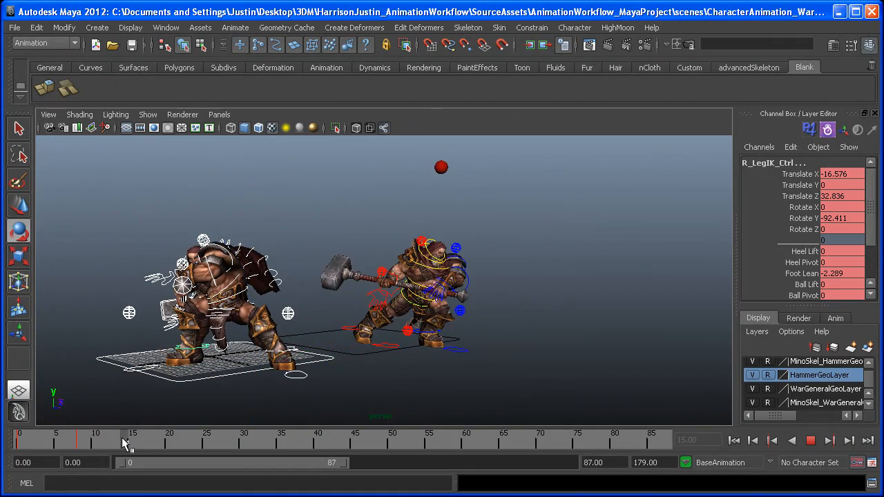
left_click(122, 438)
left_click_drag(345, 345, 353, 337, "alt")
middle_click_drag(397, 345, 405, 301, "alt")
right_click_drag(405, 302, 456, 344, "alt")
left_click_drag(456, 344, 490, 357, "alt")
left_click(490, 358)
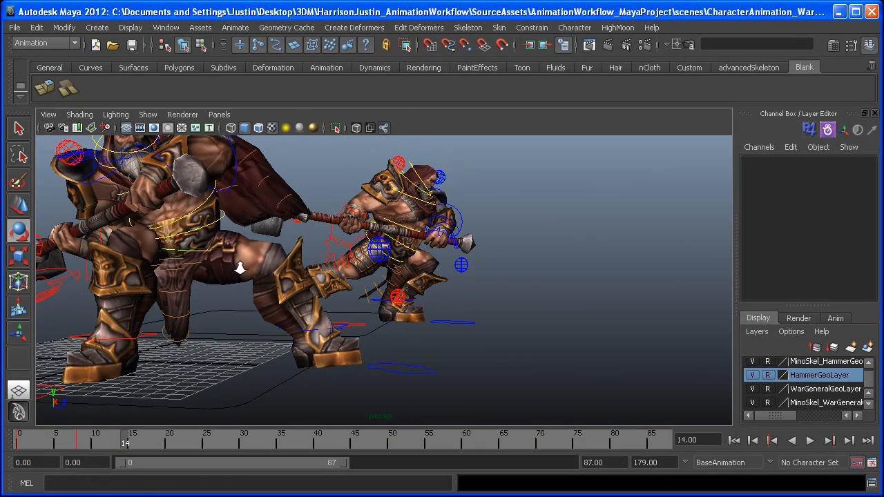
Examine the posed character's stance and hammer grip at frame 14 up close
left_click_drag(239, 268, 363, 267, "alt")
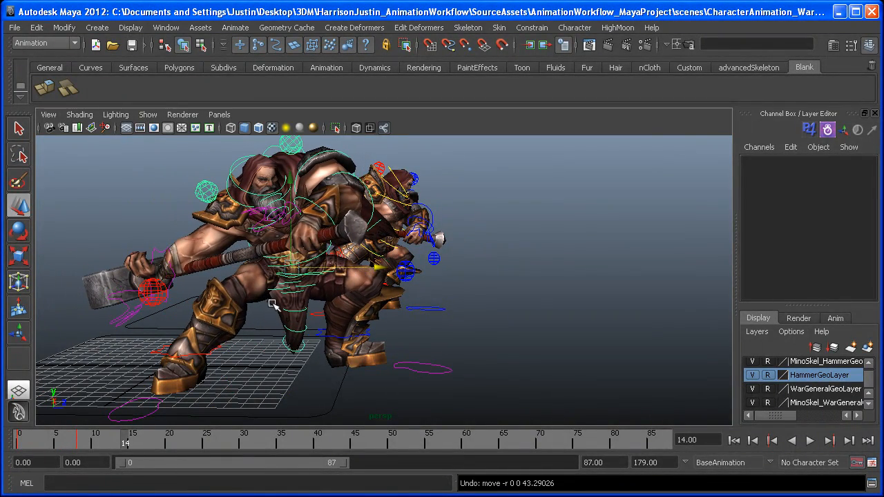
left_click_drag(176, 332, 278, 346, "alt")
right_click_drag(279, 345, 366, 328, "alt")
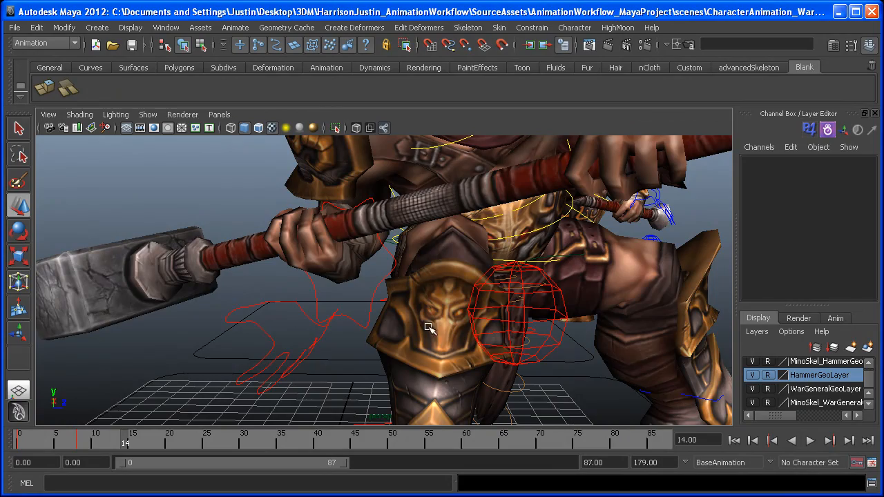
right_click_drag(427, 328, 357, 327, "alt")
left_click_drag(357, 327, 373, 329, "alt")
Select the control by the posed character's right hand and compare both characters' hammer grips at frame 14
left_click(360, 334)
mouse_move(293, 337)
left_mouse_down("alt")
mouse_move(359, 340)
mouse_move(293, 339)
left_mouse_up("alt")
middle_click_drag(292, 339, 366, 326, "alt")
right_click_drag(366, 326, 290, 319, "alt")
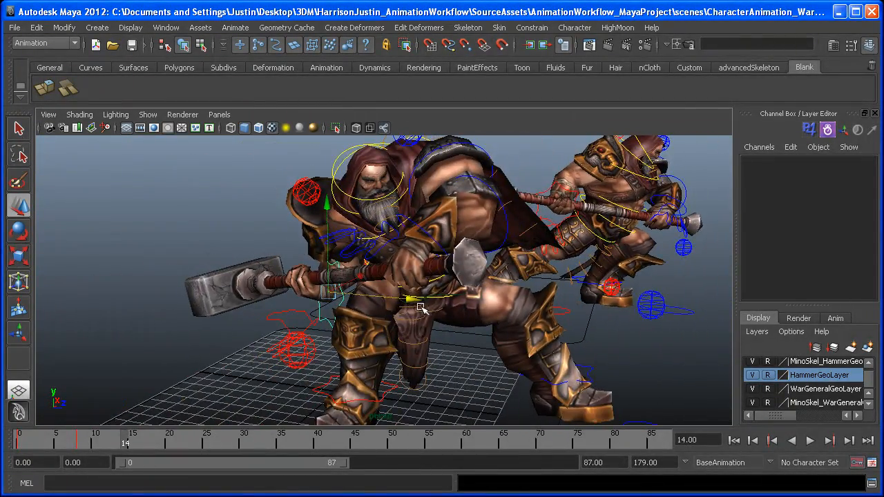
right_click_drag(420, 307, 285, 311, "alt")
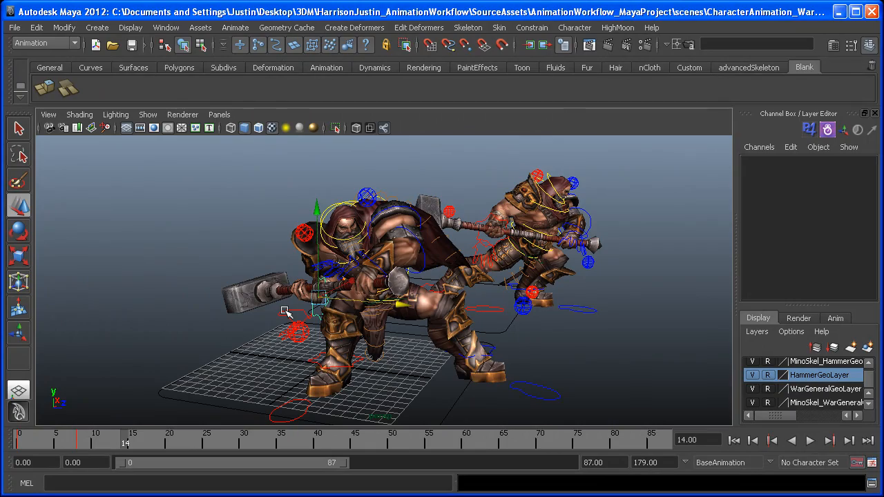
middle_click_drag(285, 312, 295, 281, "alt")
right_click_drag(295, 281, 438, 312, "alt")
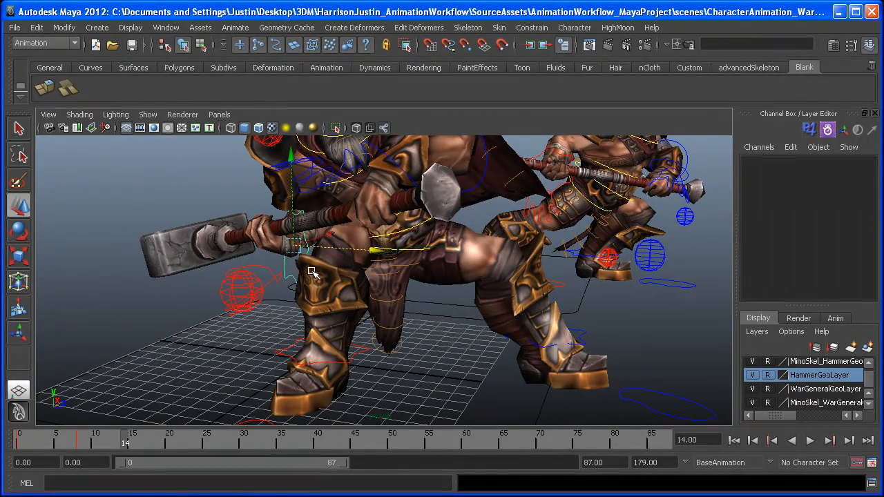
left_click_drag(340, 254, 676, 165, "alt")
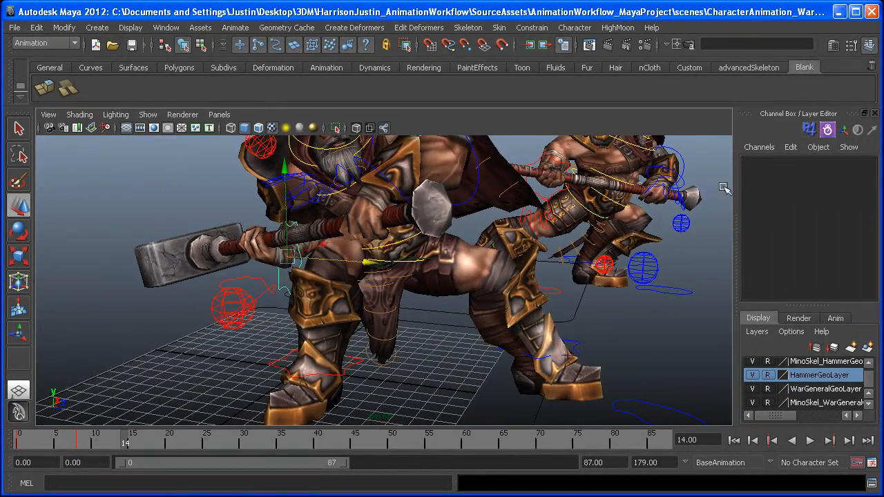
middle_click_drag(312, 290, 315, 275, "alt")
left_click_drag(320, 287, 360, 284, "alt")
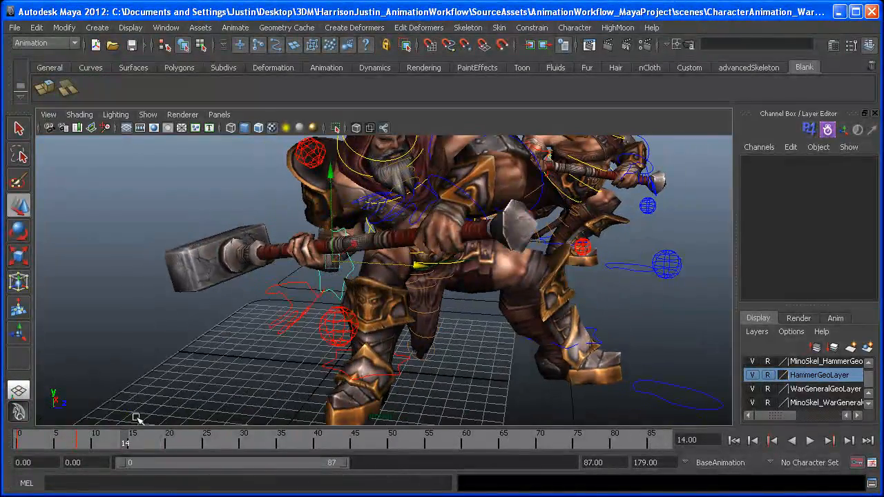
Try to delete the selected hand control's key at frame 8
left_click(76, 446)
middle_click_drag(311, 308, 301, 346, "alt")
left_click_drag(341, 312, 220, 391, "alt")
right_click(80, 444)
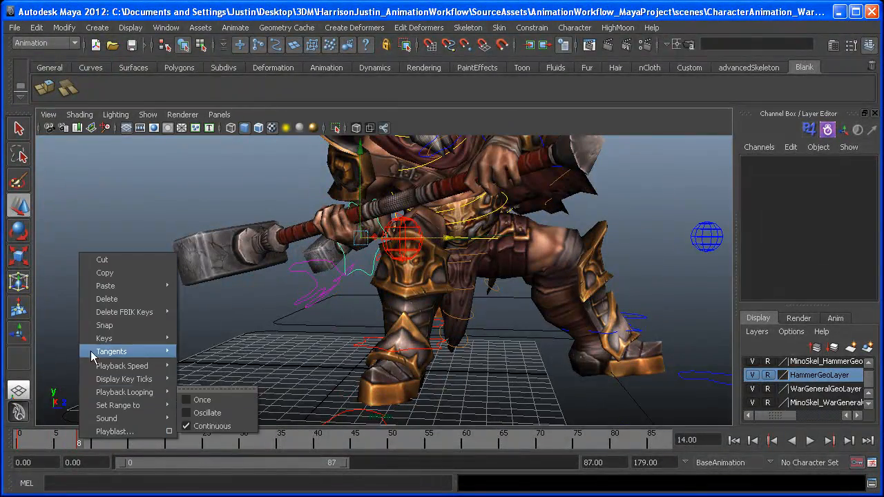
left_click(101, 300)
left_click_drag(236, 325, 153, 333, "alt")
right_click_drag(153, 333, 81, 439, "alt")
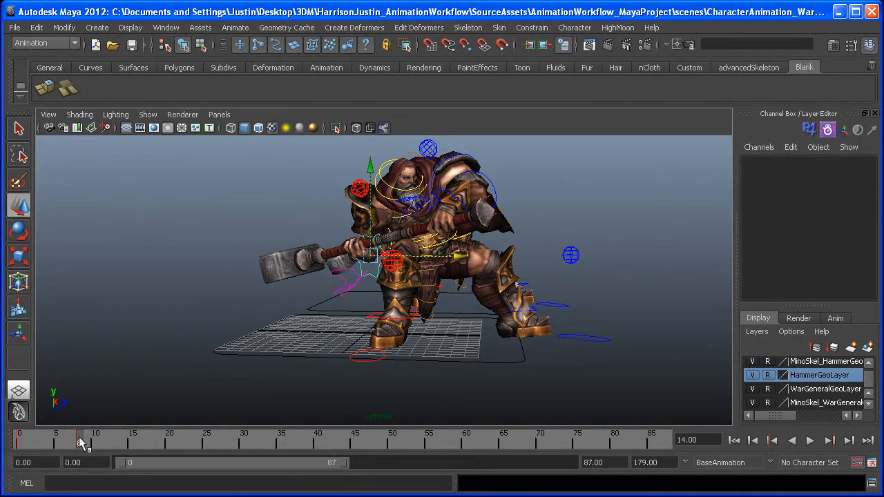
right_click(81, 437)
left_click(110, 298)
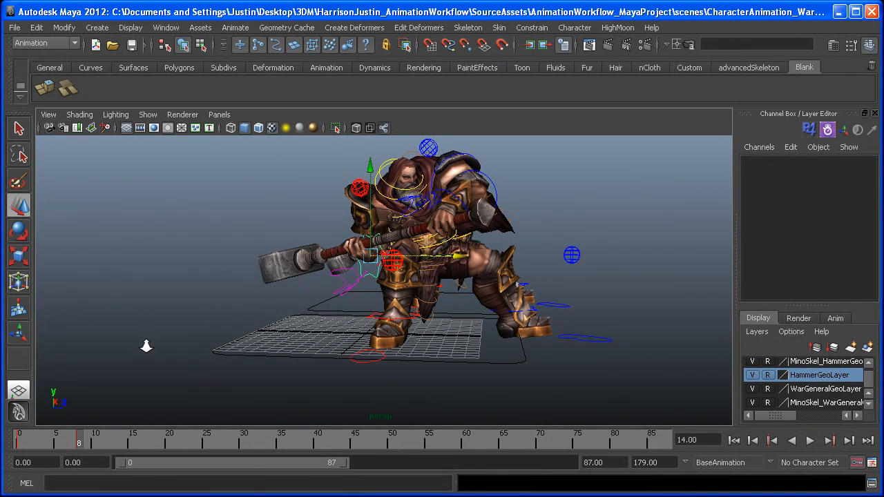
Go to frame 18 and move the front character's hips control forward to Translate Z -101.453
left_click_drag(104, 442, 155, 438)
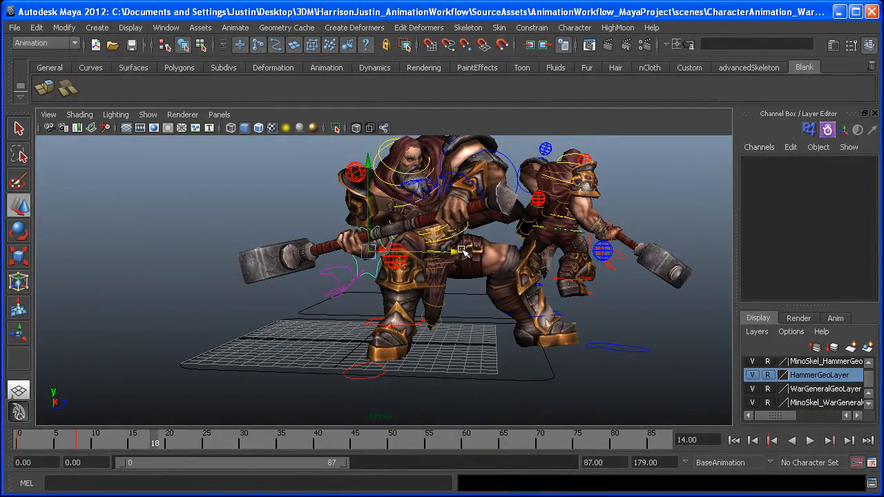
right_click_drag(462, 253, 466, 293, "alt")
left_click_drag(465, 293, 504, 299)
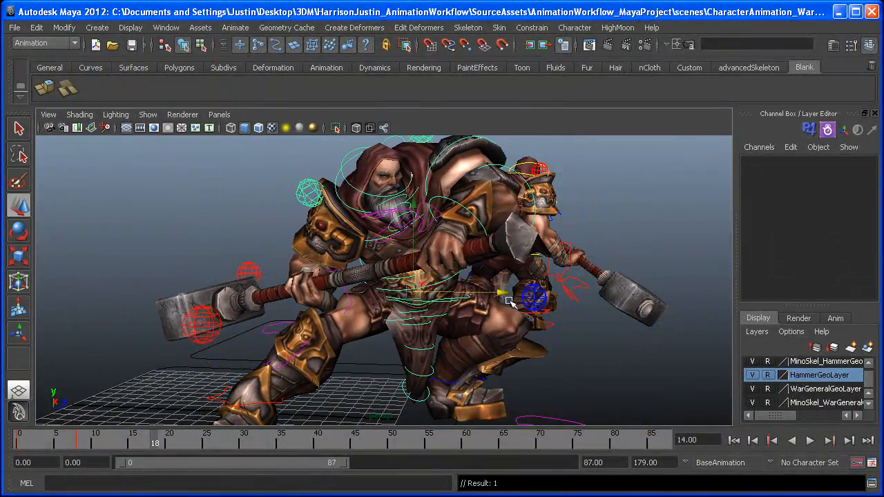
right_click_drag(504, 298, 229, 411, "alt")
right_click_drag(277, 352, 338, 340, "alt")
middle_click_drag(338, 341, 288, 319, "alt")
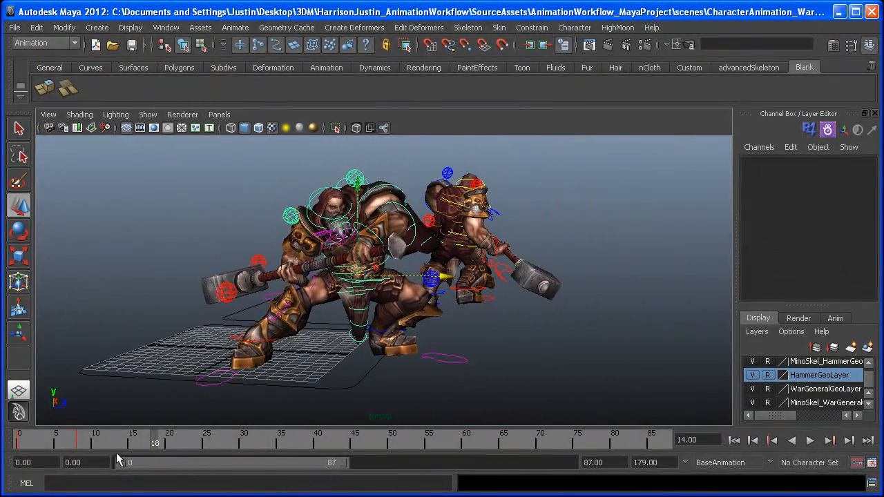
Scrub back to frame 9 and forward again to check how the two characters move
left_click_drag(143, 441, 86, 443)
key("f")
left_click_drag(197, 326, 234, 323, "alt")
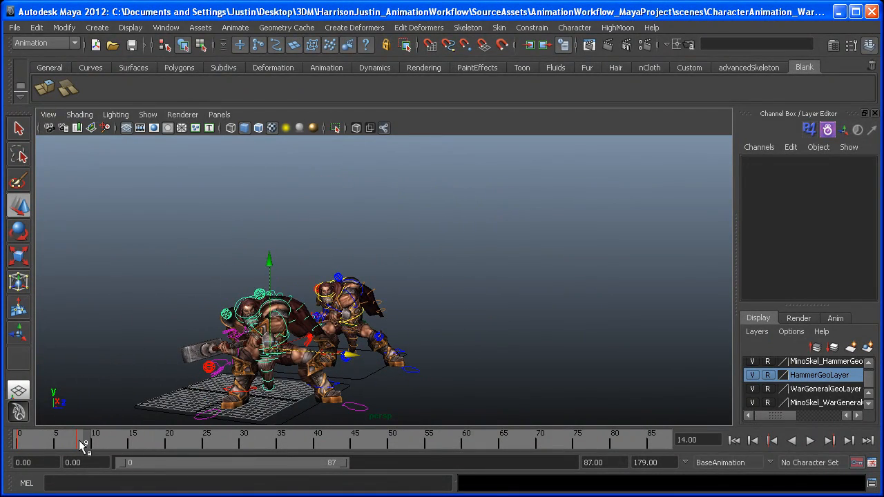
left_click_drag(96, 445, 103, 446)
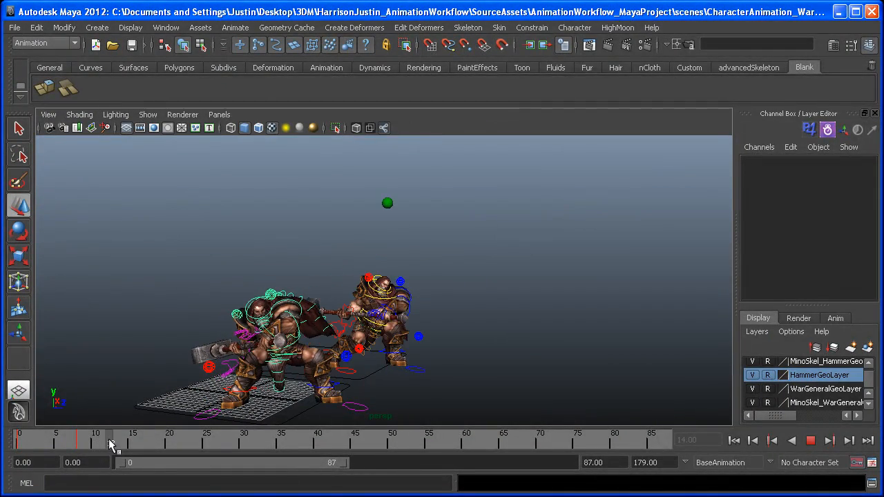
Move the front character's hips control forward to Translate Z -110.462 at frame 14
right_click_drag(253, 312, 329, 353, "alt")
middle_click_drag(373, 345, 336, 371, "alt")
right_click_drag(335, 371, 156, 439, "alt")
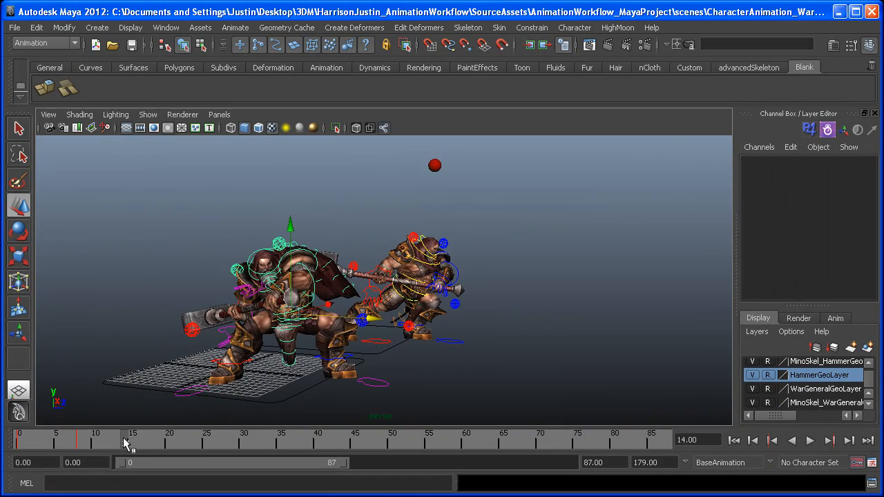
right_click_drag(238, 366, 396, 278, "alt")
left_click_drag(406, 257, 476, 293)
key("e")
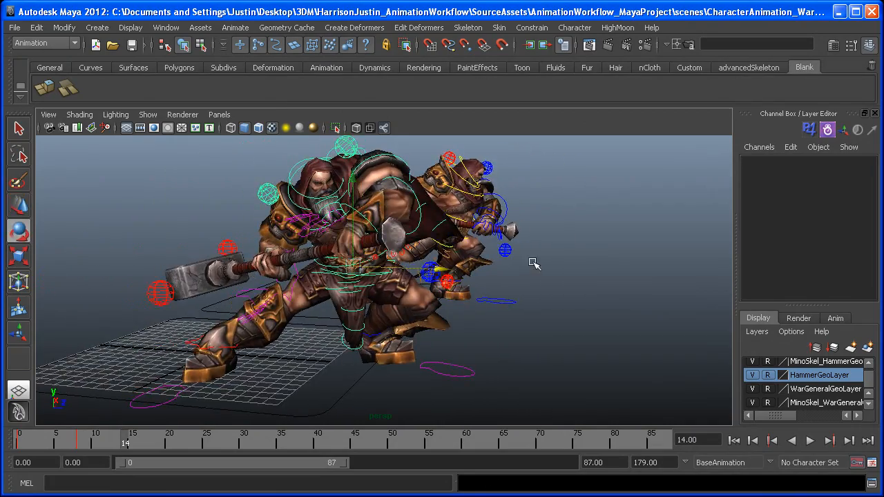
Compare the shifted hips pose at frame 14 with the second character from behind and the sides
left_click_drag(535, 264, 225, 263, "alt")
middle_click_drag(252, 270, 268, 328, "alt")
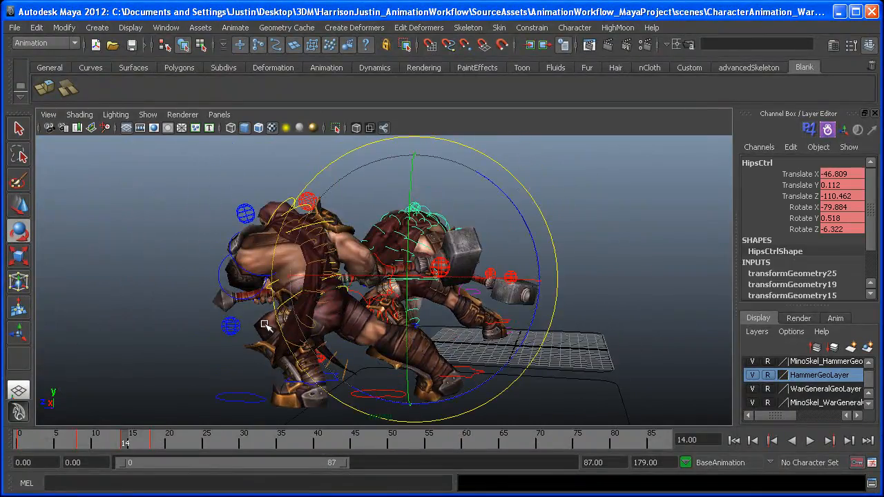
left_click_drag(262, 326, 269, 318, "alt")
middle_click_drag(226, 331, 190, 340, "alt")
left_click_drag(190, 340, 197, 337, "alt")
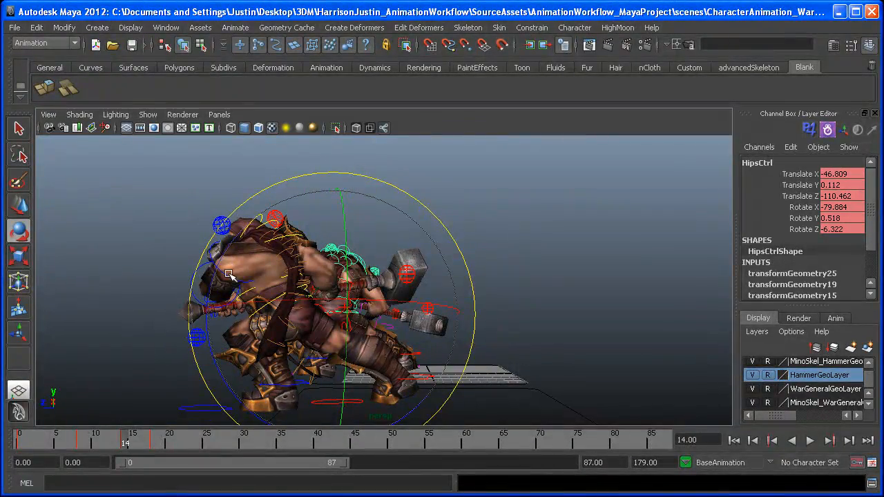
left_click_drag(228, 364, 543, 351, "alt")
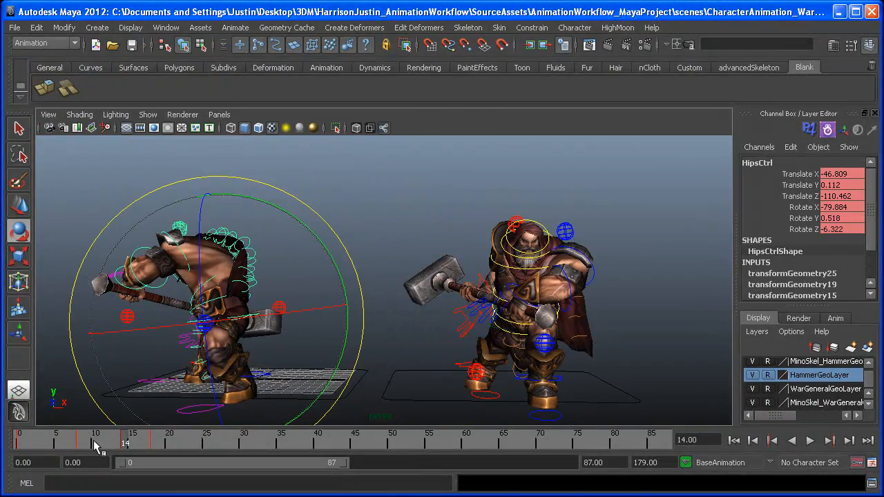
Delete the hips control's key at frame 18
left_click(155, 442)
right_click(155, 442)
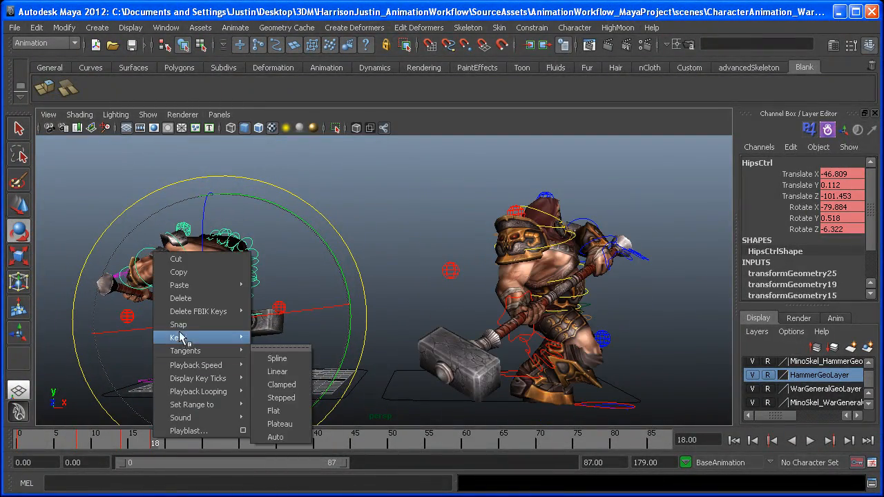
left_click(190, 299)
key("ctrl+z")
left_click(125, 443)
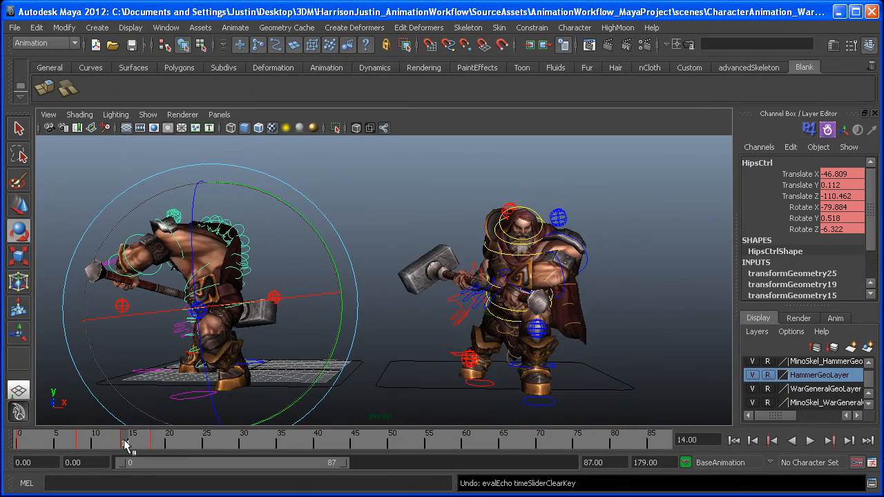
left_click(154, 442)
right_click(154, 442)
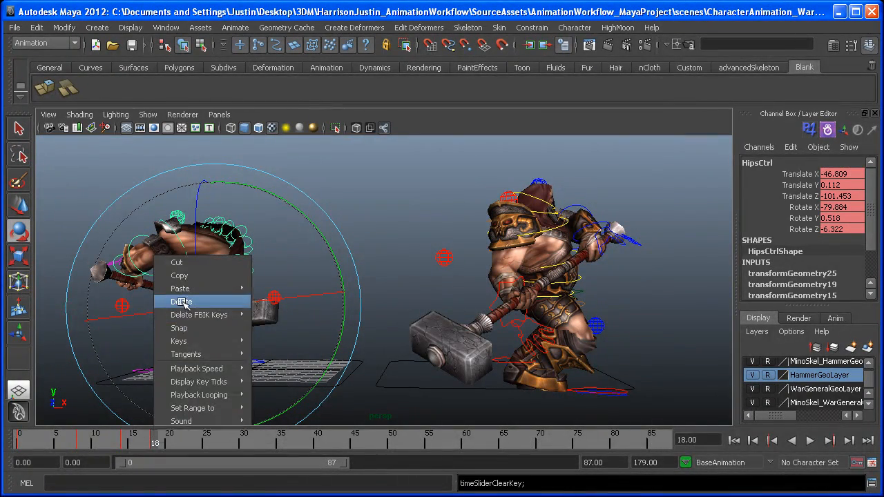
left_click(182, 302)
Compare the two characters at frame 8 and frame 14, viewing frame 14 from several sides
left_click(81, 443)
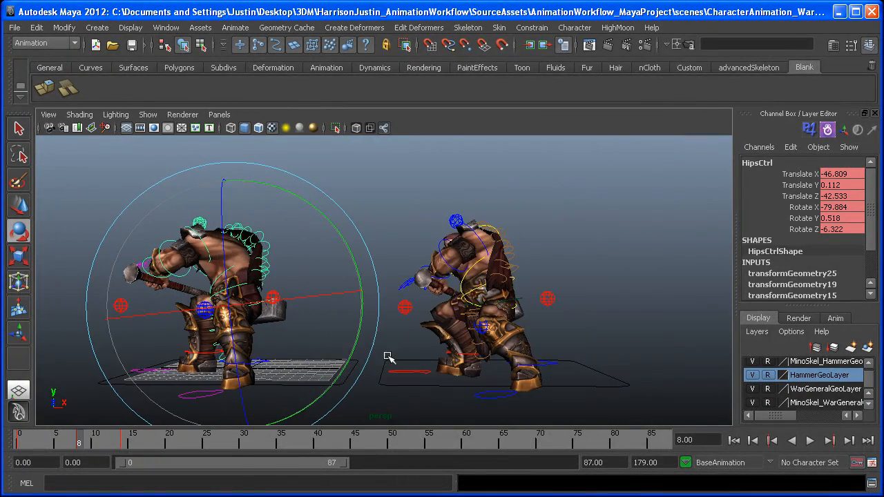
middle_click_drag(433, 338, 391, 341, "alt")
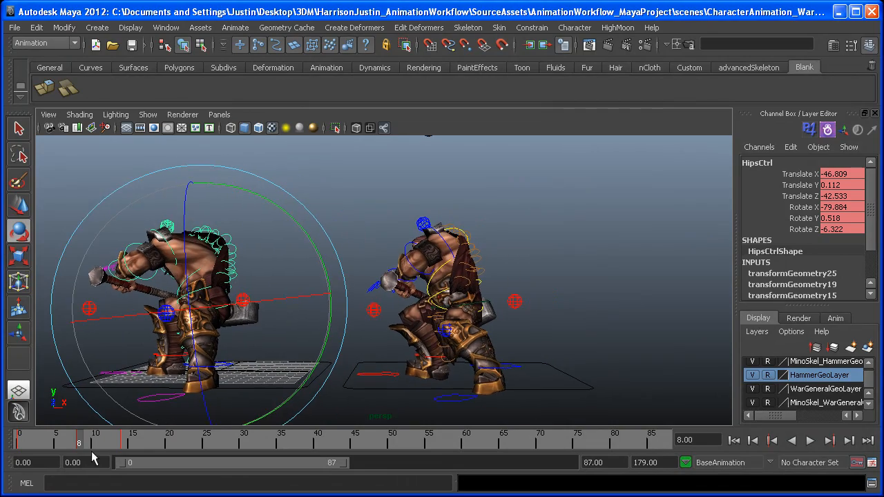
left_click(125, 444)
middle_click_drag(389, 385, 384, 388, "alt")
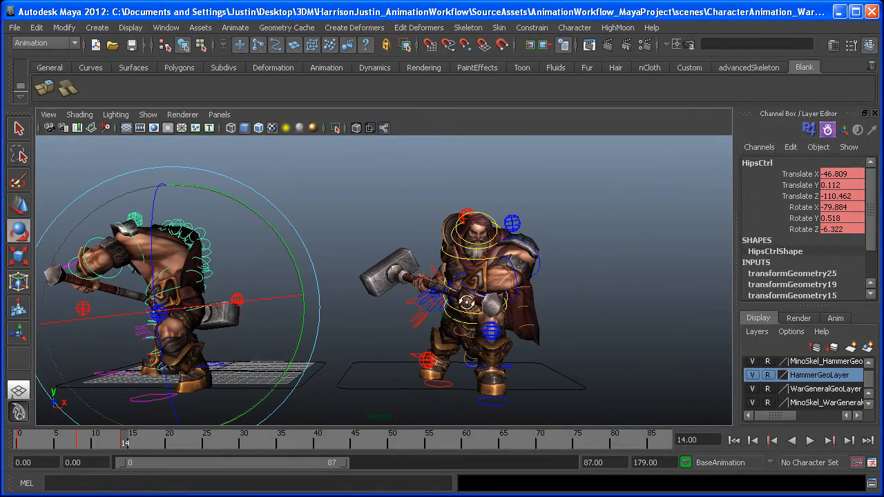
left_click_drag(466, 303, 320, 349, "alt")
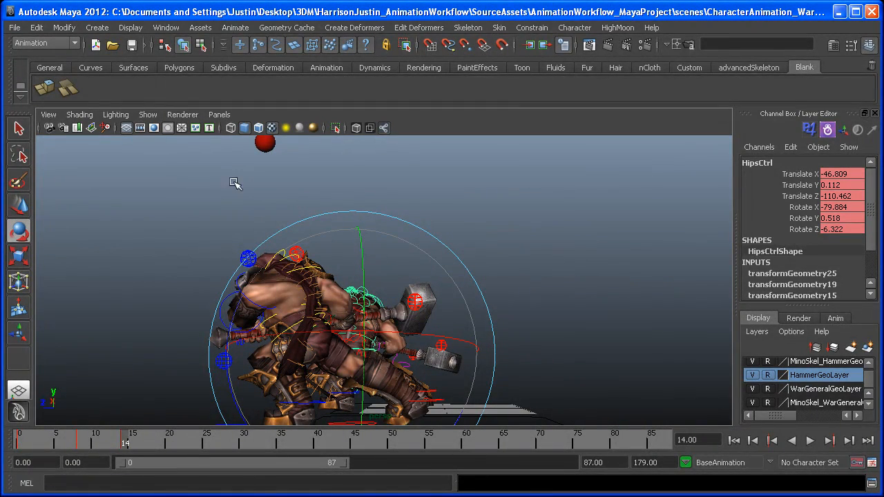
middle_click_drag(376, 344, 371, 331, "alt")
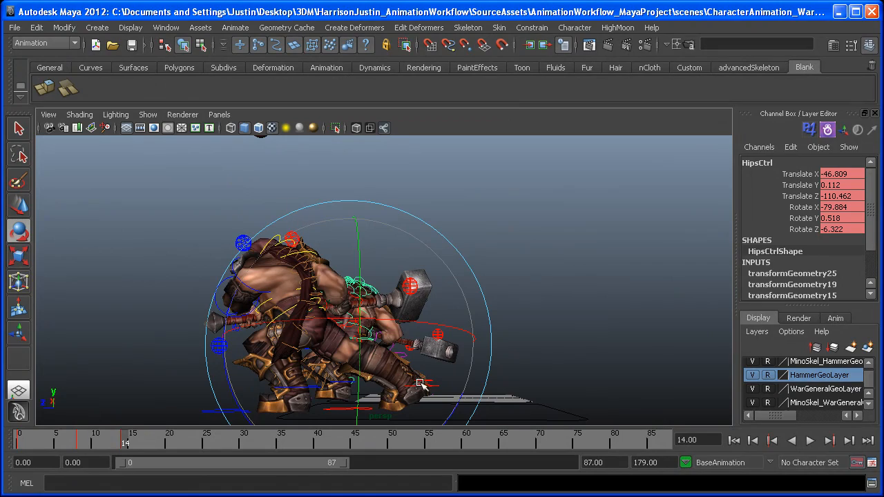
left_click_drag(344, 272, 90, 297, "alt")
right_click_drag(484, 330, 389, 316, "alt")
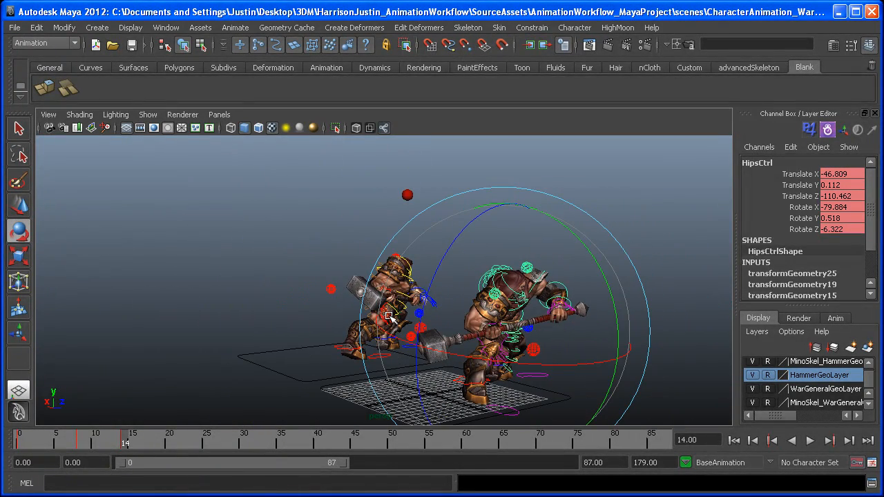
Select the second character's lower spine control, Spine01_Ctrl, at frame 14
right_click_drag(400, 356, 508, 384, "alt")
left_click_drag(162, 332, 297, 336, "alt")
right_click_drag(297, 337, 269, 383, "alt")
middle_click_drag(269, 383, 471, 370, "alt")
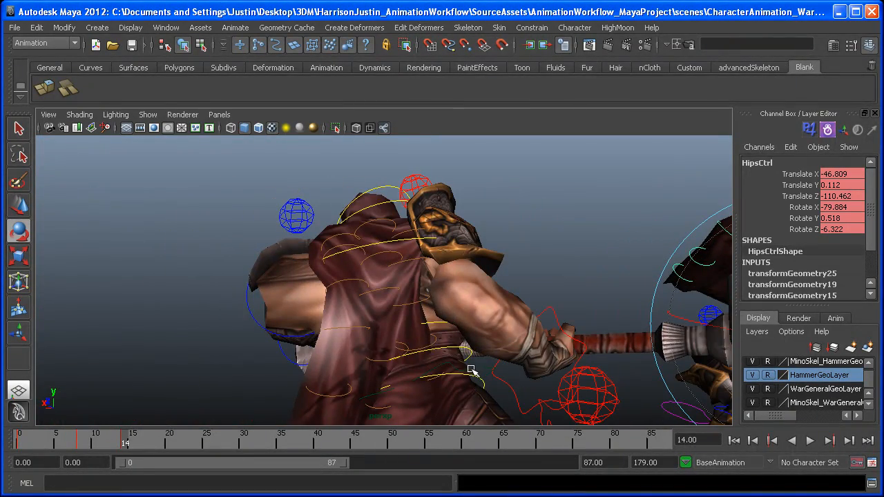
left_click(450, 337)
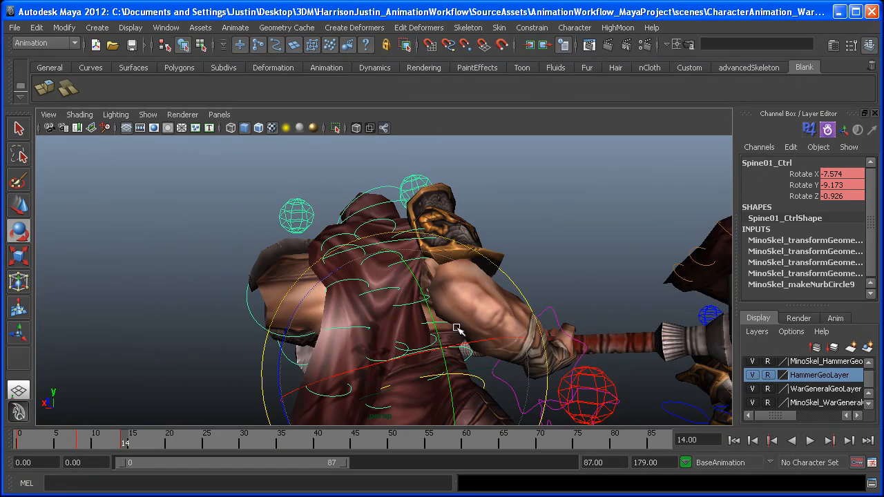
Add the second character's Spine02_Ctrl to the selected lower spine control and activate the Rotate tool at frame 14
key("q")
left_click(416, 339, "shift")
right_click_drag(417, 339, 405, 332, "alt")
key("e")
Compare the torso and spine poses of both characters at frame 14 from behind, the sides and the front
left_click_drag(508, 336, 469, 299, "alt")
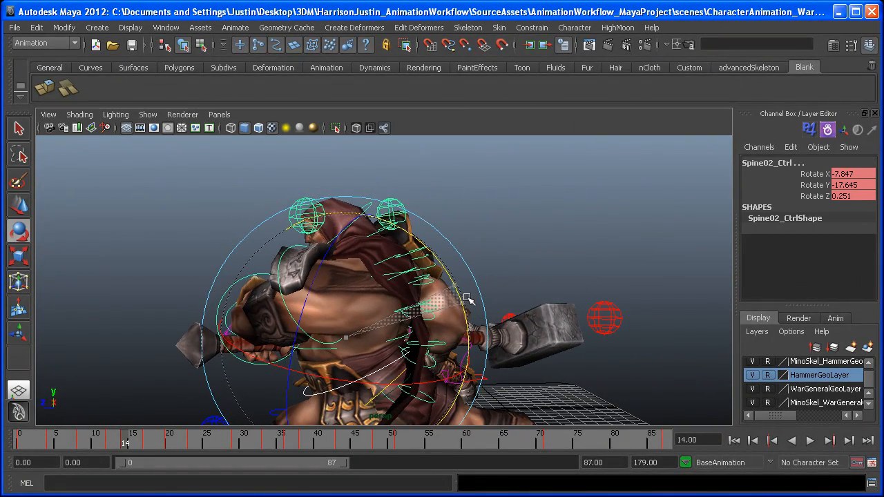
left_click_drag(356, 312, 542, 325, "alt")
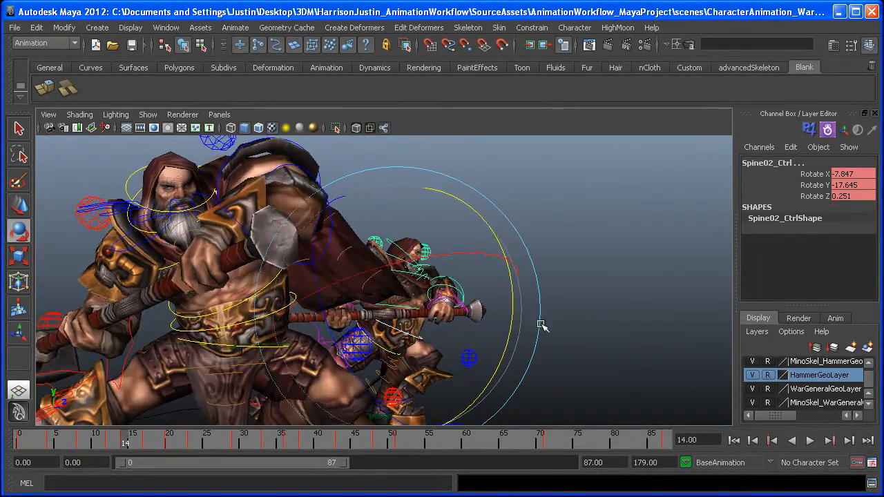
left_click_drag(549, 354, 497, 368, "alt")
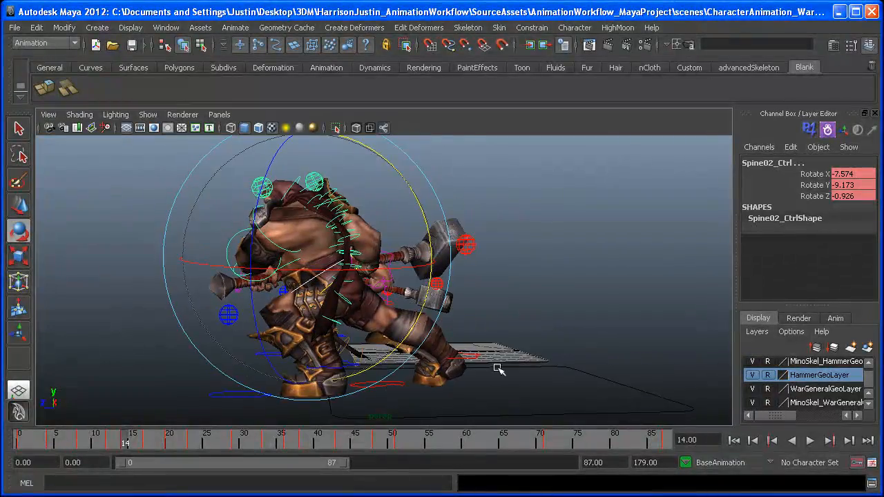
left_click_drag(390, 239, 295, 238, "alt")
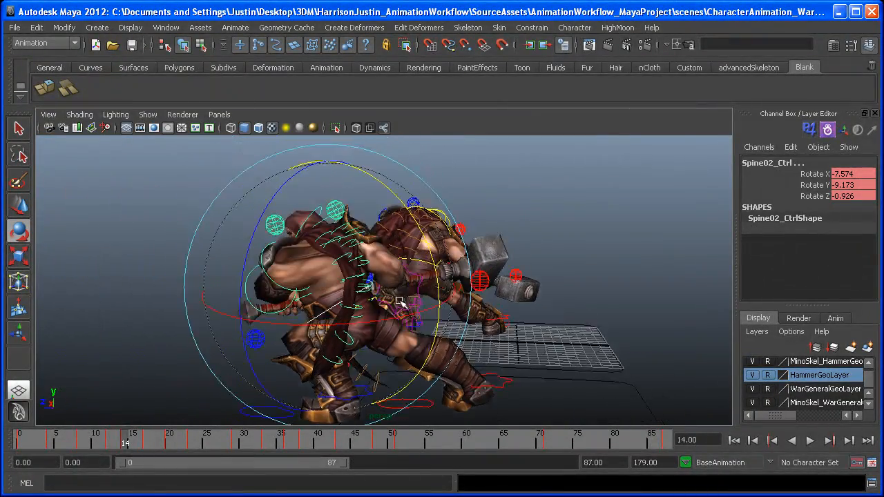
left_click_drag(399, 302, 468, 302, "alt")
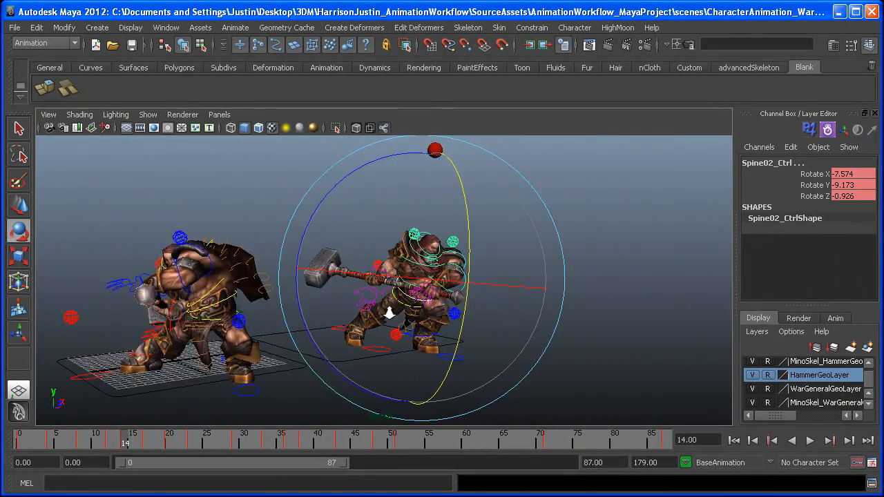
right_click_drag(390, 313, 479, 373, "alt")
left_click_drag(479, 373, 470, 380, "alt")
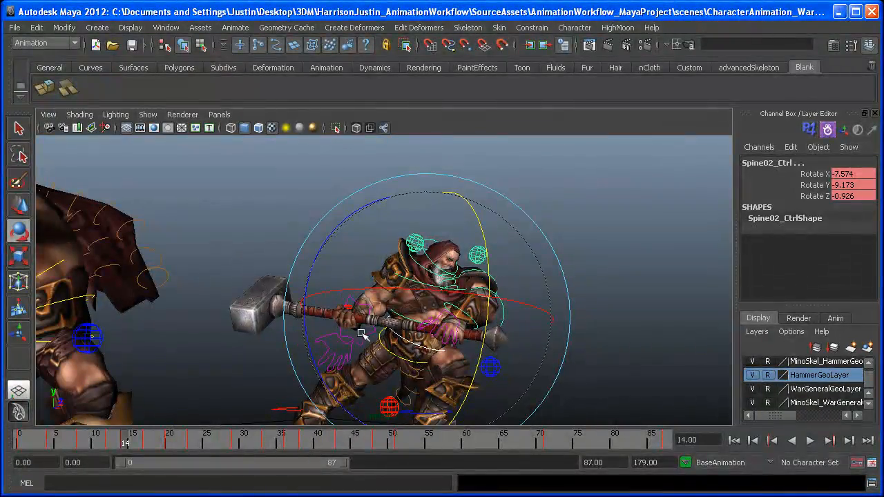
left_click_drag(370, 341, 374, 318, "alt")
left_click_drag(429, 307, 480, 341, "alt")
middle_click_drag(480, 340, 479, 341, "alt")
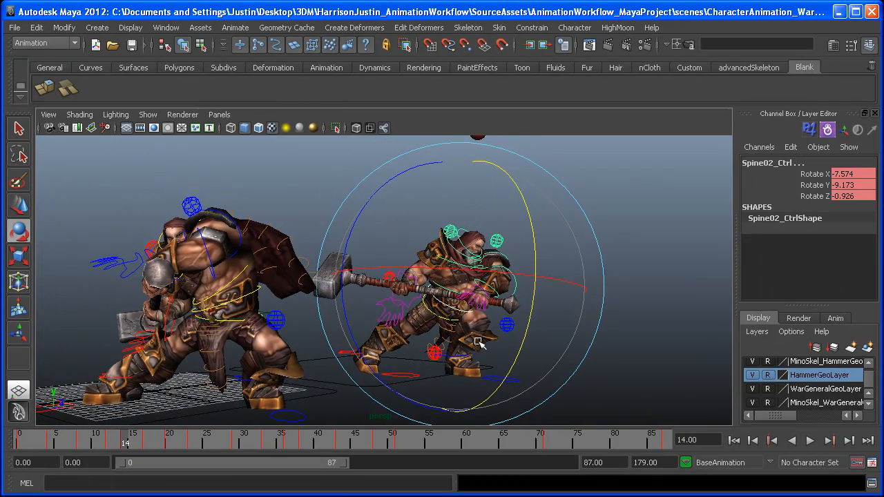
Switch the viewport to scene-light shading so both characters display as black silhouettes, and clear the selection
key("7")
right_click_drag(432, 342, 606, 405, "alt")
left_click_drag(606, 405, 526, 381, "alt")
right_click_drag(567, 387, 407, 373, "alt")
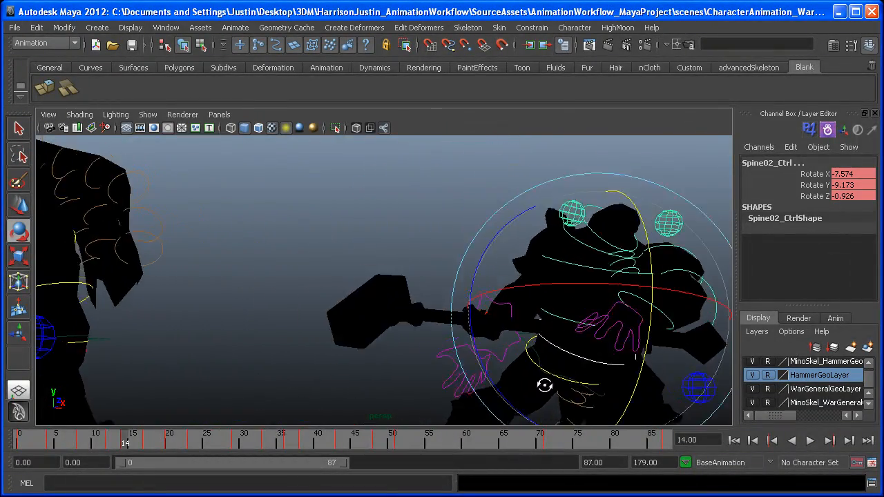
left_click_drag(409, 373, 239, 294, "alt")
left_click(402, 340)
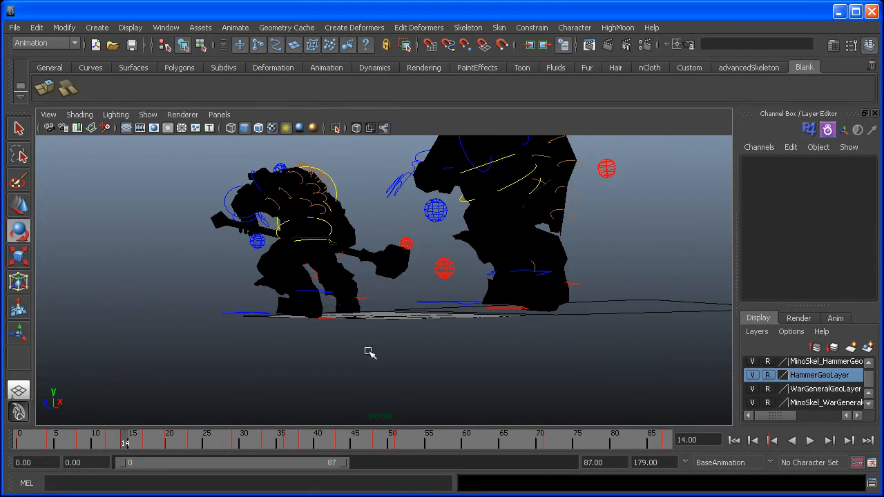
left_click_drag(369, 352, 490, 346, "alt")
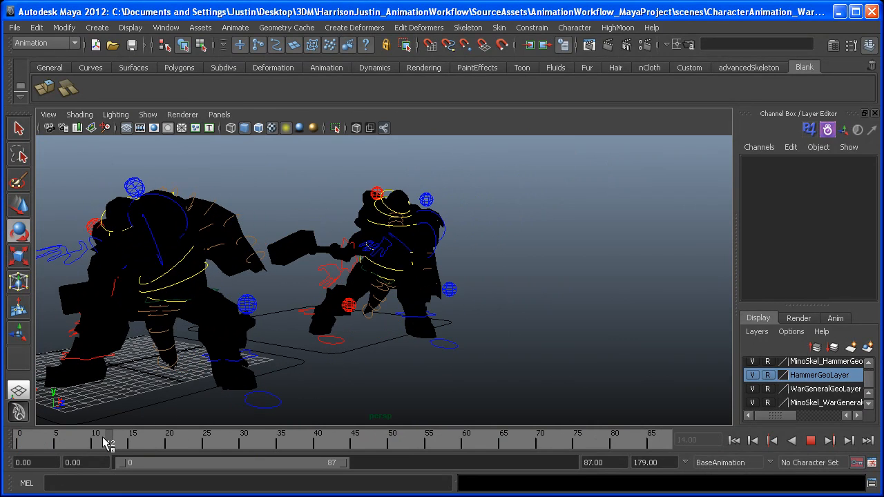
Compare the silhouettes of both characters at frame 5 and frame 8 from several angles
mouse_move(71, 443)
left_mouse_down()
mouse_move(41, 443)
mouse_move(57, 440)
left_mouse_up()
left_click_drag(386, 242, 298, 243, "alt")
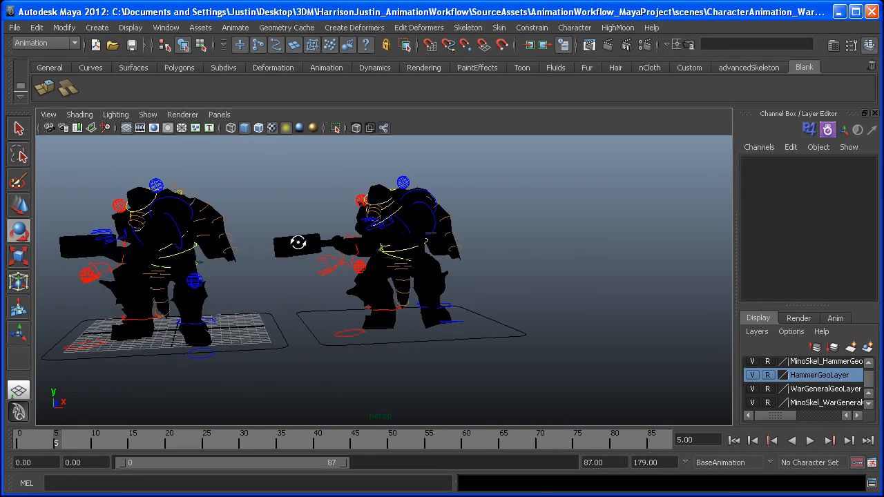
right_click_drag(415, 297, 691, 359, "alt")
left_click_drag(422, 283, 389, 278, "alt")
right_click_drag(380, 286, 278, 278, "alt")
middle_click_drag(282, 274, 263, 197, "alt")
left_click_drag(289, 231, 304, 229, "alt")
middle_click_drag(304, 231, 302, 246, "alt")
left_click_drag(302, 246, 459, 300, "alt")
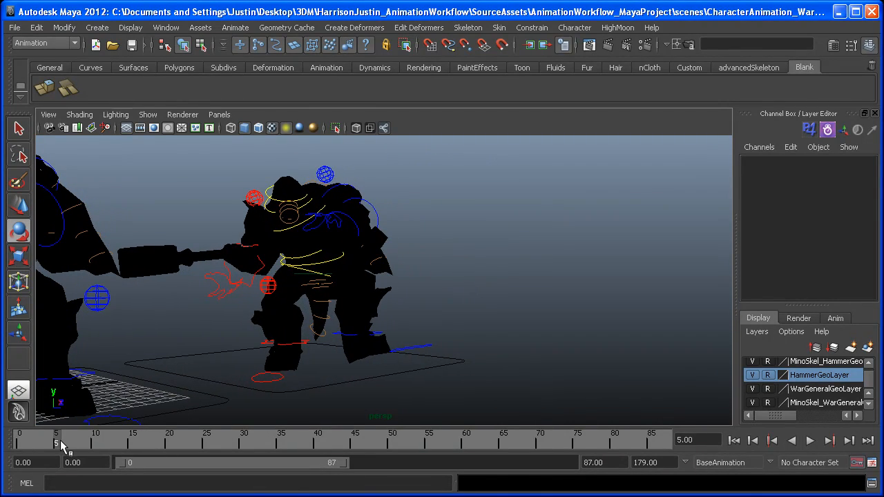
left_click_drag(60, 441, 79, 443)
left_click_drag(290, 293, 311, 296, "alt")
right_click_drag(442, 308, 366, 338, "alt")
Move the War General's Main_Ctrl to about -906 in Translate Z and break that channel's connection
left_click(557, 333)
right_click_drag(557, 334, 509, 363, "alt")
left_click_drag(463, 297, 545, 312, "alt")
key("w")
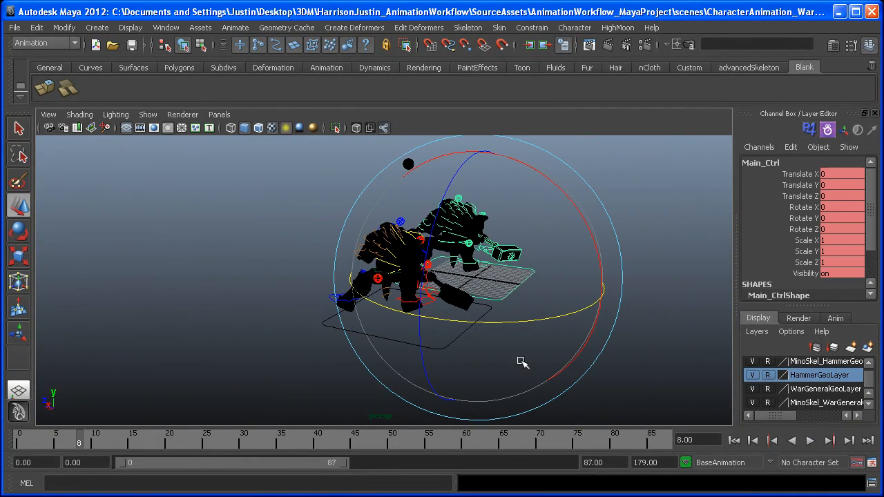
middle_click_drag(485, 255, 405, 322, "alt")
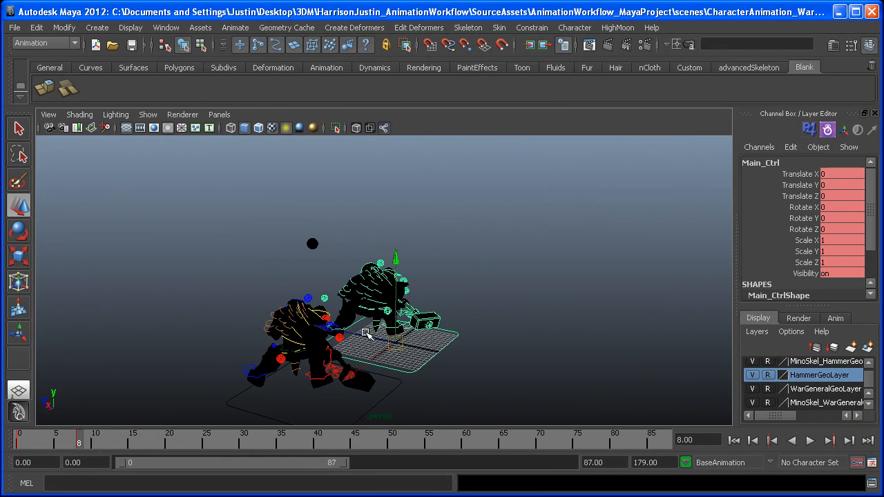
left_click_drag(356, 333, 860, 413)
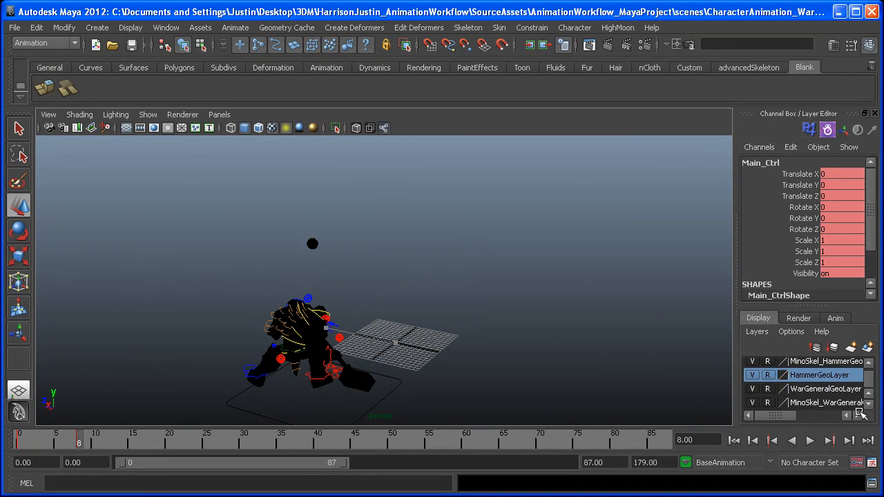
right_click(808, 198)
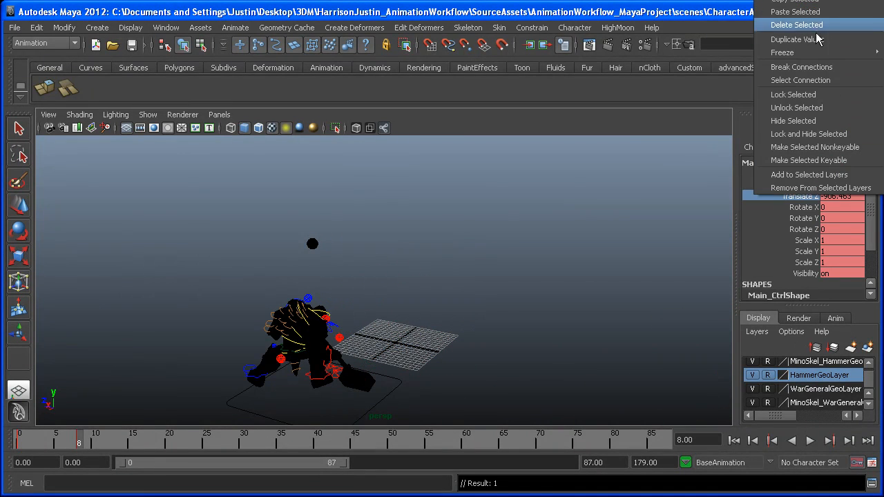
left_click(822, 69)
Examine the second character's isolated silhouette at frame 8 and frame 14 from different sides
scroll(378, 364, "up", 5)
middle_click_drag(378, 363, 523, 178, "alt")
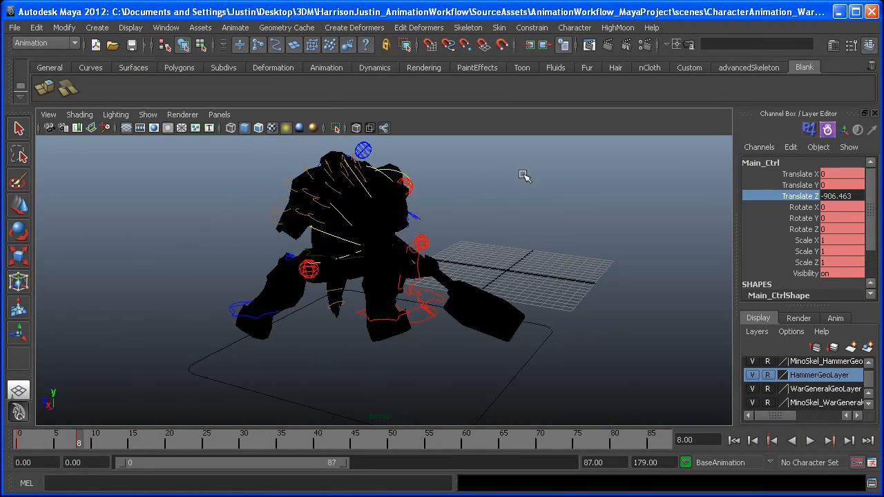
left_click_drag(523, 178, 253, 157, "alt")
middle_click_drag(379, 183, 405, 281, "alt")
left_click_drag(405, 281, 401, 276, "alt")
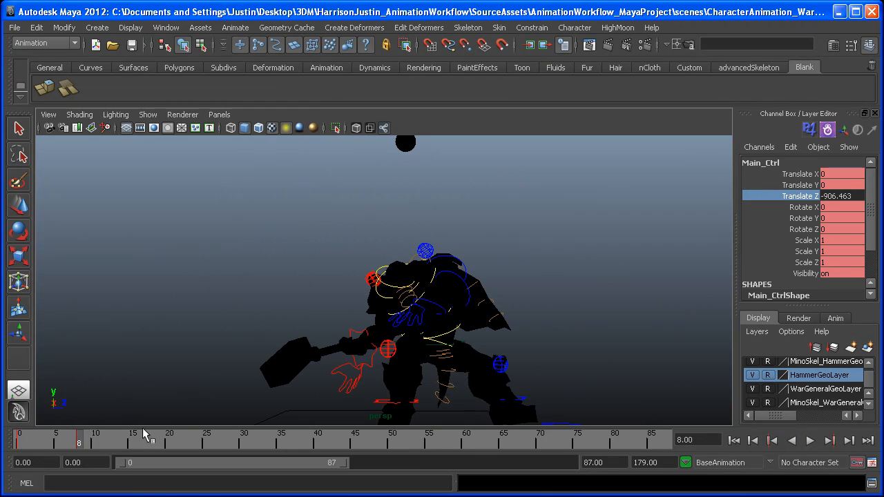
left_click_drag(128, 435, 124, 437)
mouse_move(490, 295)
left_mouse_down("alt")
mouse_move(492, 325)
mouse_move(492, 305)
left_mouse_up("alt")
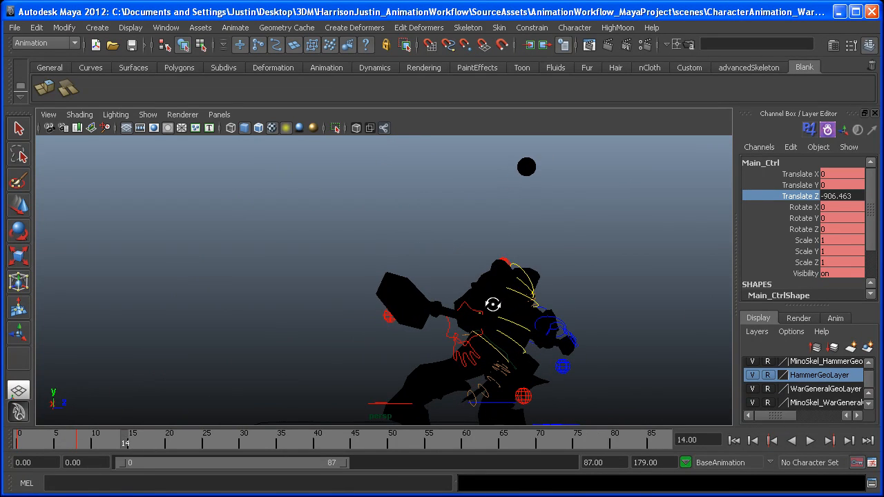
left_click_drag(365, 391, 443, 290, "alt")
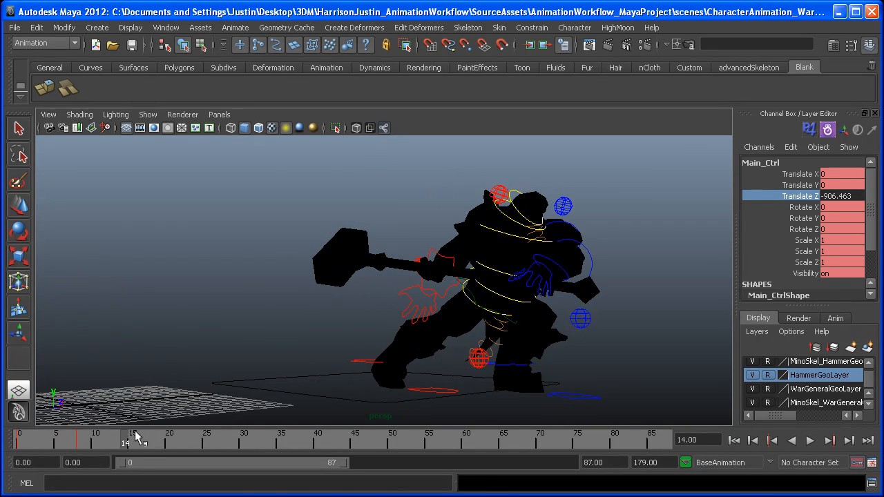
Advance to frame 20 and examine the second character's silhouette from the side at closer range
left_click_drag(133, 447, 148, 446)
right_click_drag(417, 328, 297, 340, "alt")
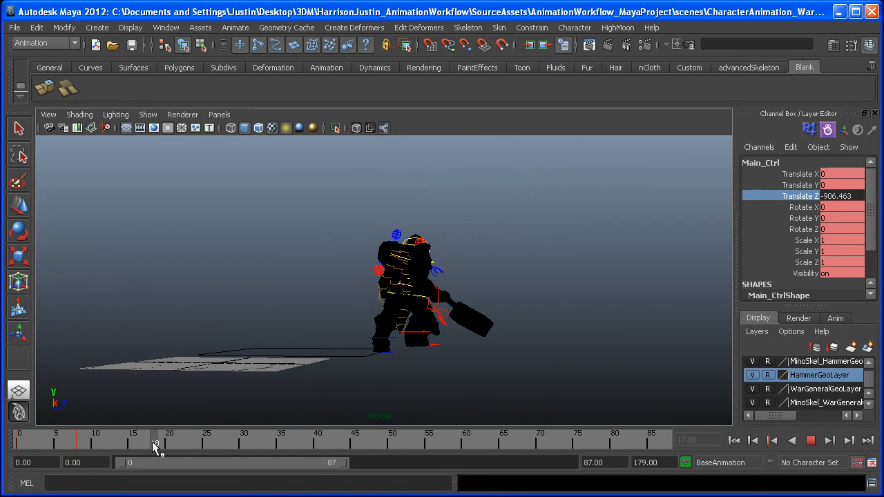
left_click_drag(164, 445, 172, 448)
left_click_drag(385, 326, 387, 338, "alt")
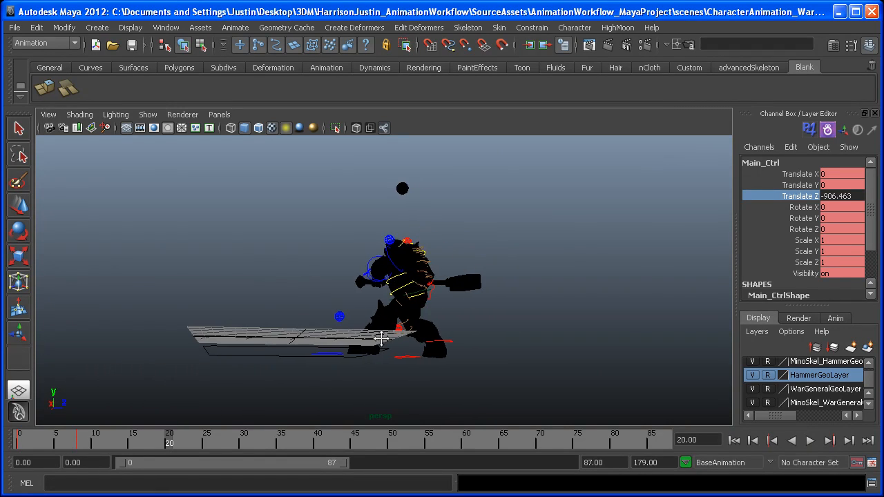
middle_click_drag(386, 337, 348, 357, "alt")
right_click_drag(348, 356, 420, 371, "alt")
left_click_drag(421, 371, 395, 385, "alt")
right_click_drag(395, 385, 438, 392, "alt")
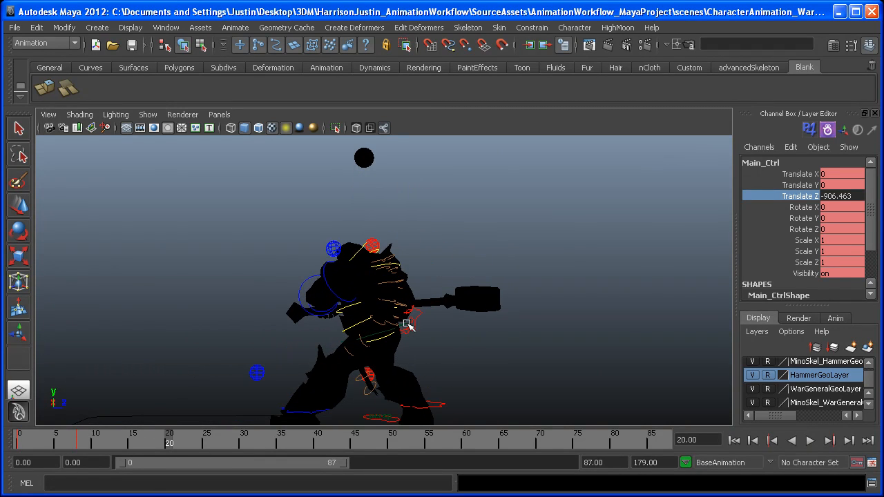
right_click_drag(407, 323, 376, 342, "alt")
middle_click_drag(358, 264, 379, 228, "alt")
right_click_drag(378, 228, 349, 245, "alt")
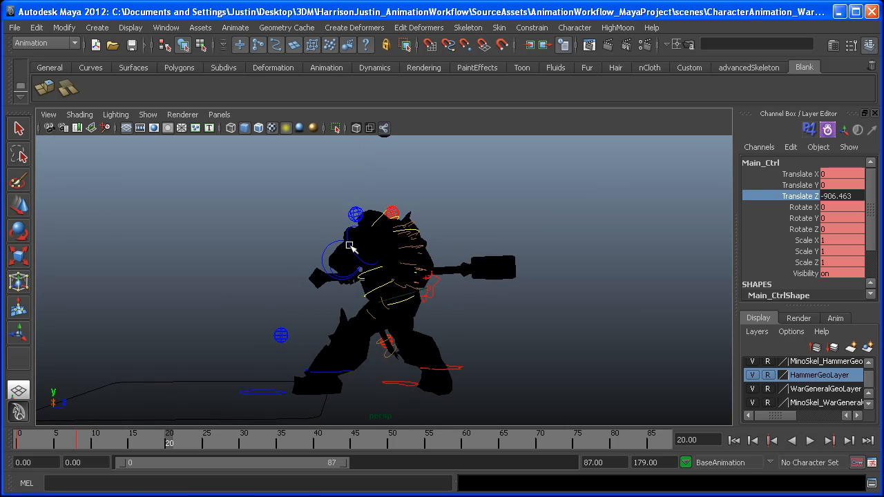
middle_click_drag(349, 245, 352, 256, "alt")
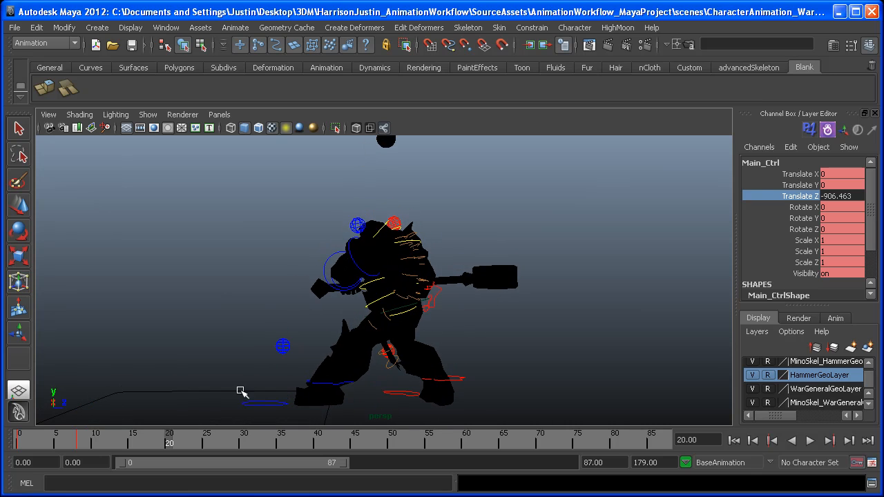
Compare the second character's silhouettes at frames 8, 14 and 24, returning to frame 14
left_click(83, 439)
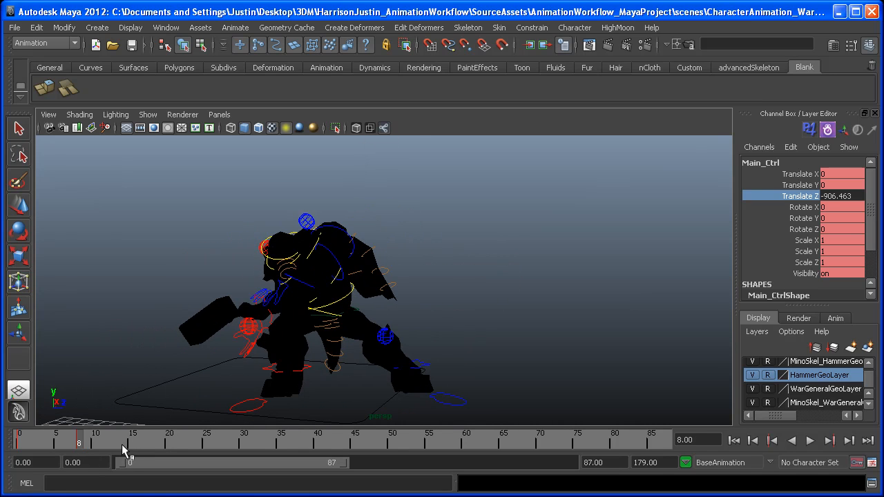
left_click(123, 450)
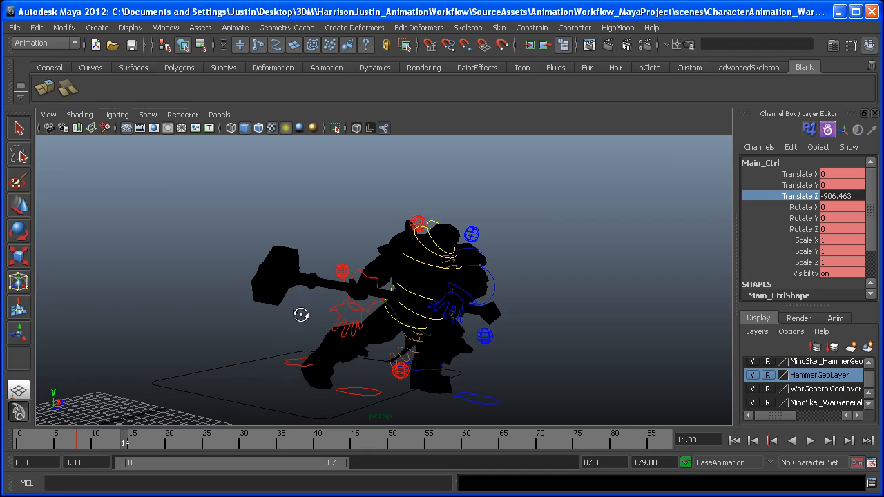
left_click_drag(300, 311, 225, 398, "alt")
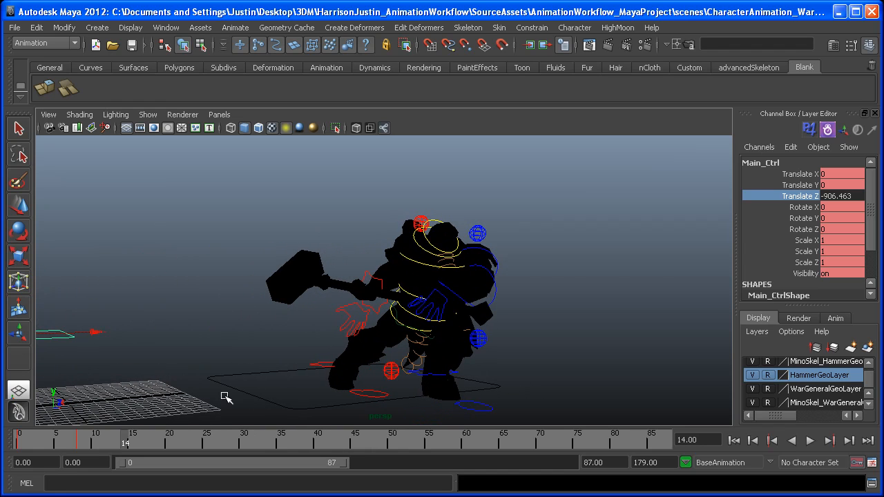
left_click(201, 445)
left_click_drag(474, 328, 507, 326, "alt")
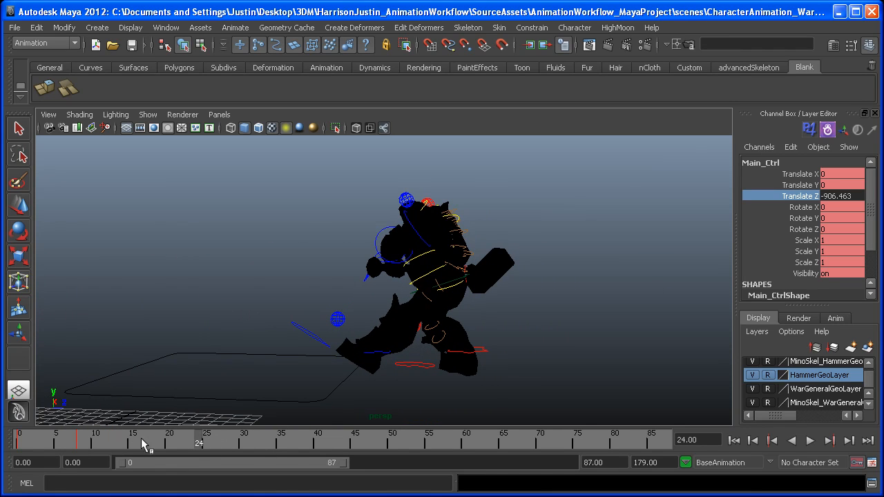
left_click_drag(370, 237, 366, 242, "alt")
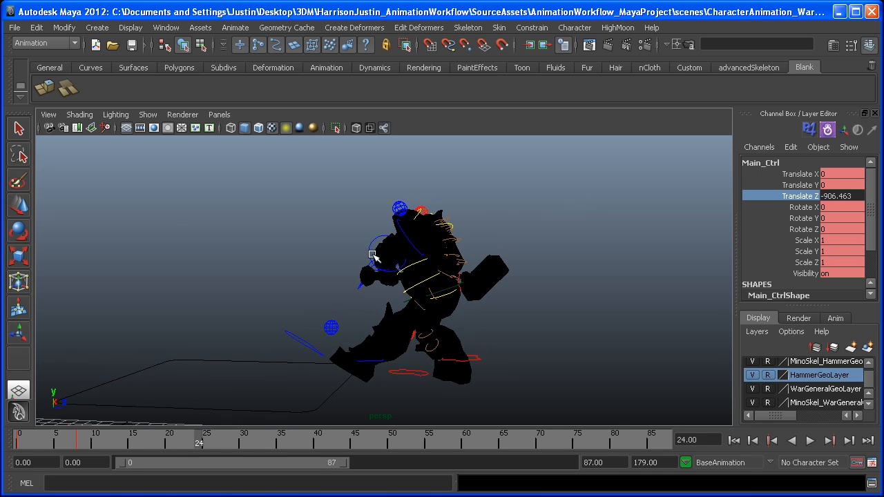
left_click_drag(437, 293, 413, 257, "alt")
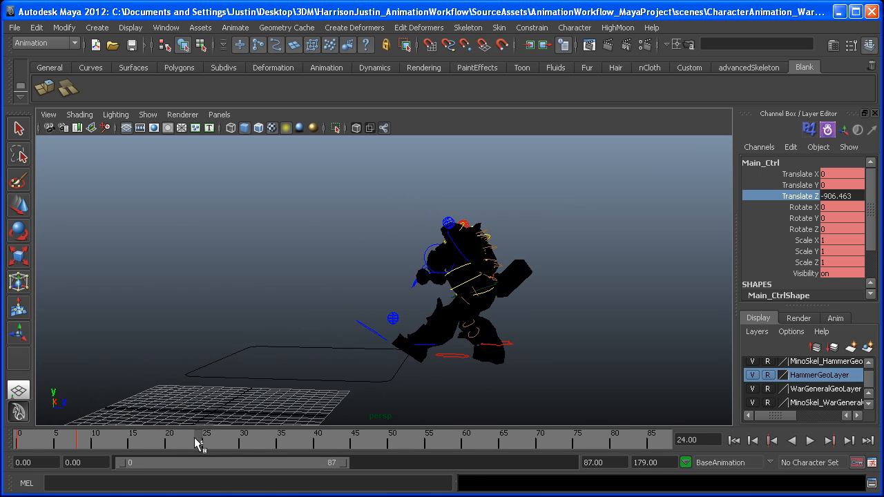
left_click_drag(183, 439, 118, 446)
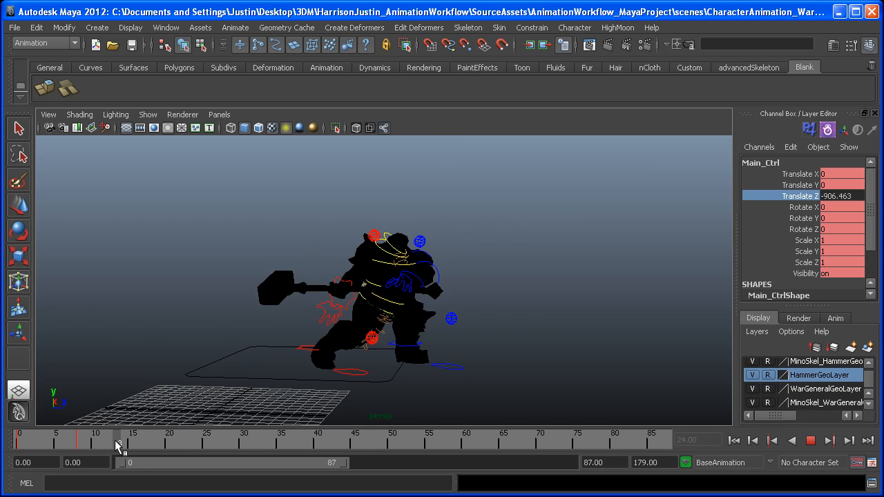
Reset the War General's Main_Ctrl Translate Z to 0, frame the character and restore textured shading
left_click_drag(217, 364, 231, 244, "alt")
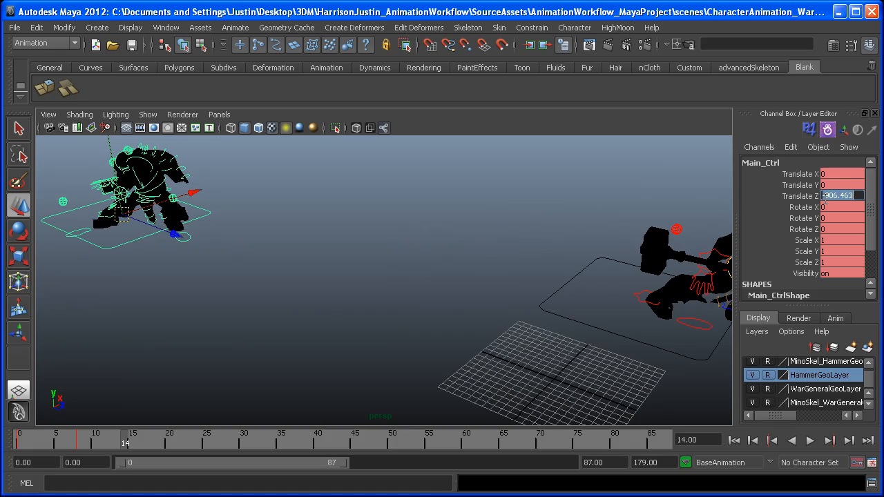
key("Return")
key("f")
key("6")
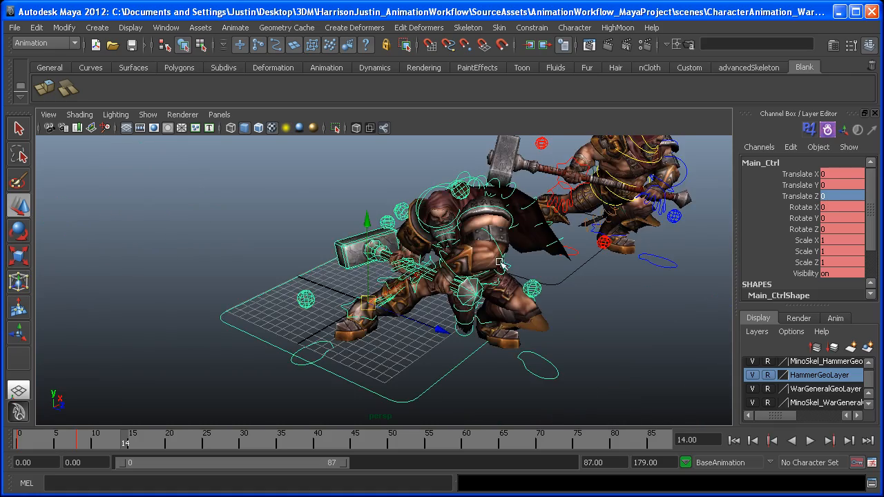
left_click_drag(499, 260, 422, 311, "alt")
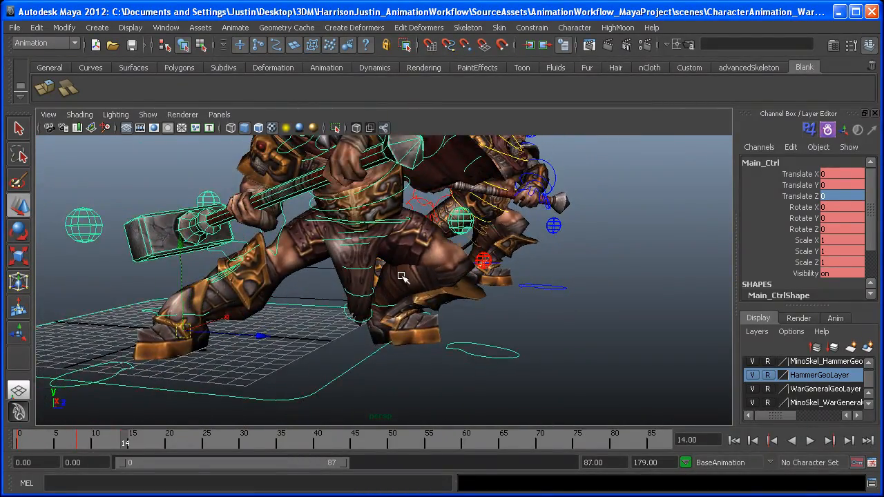
Reset the War General's right leg IK control to 0 in Translate X, Y, Z and Rotate X, Y, Z
left_click_drag(272, 265, 193, 349, "alt")
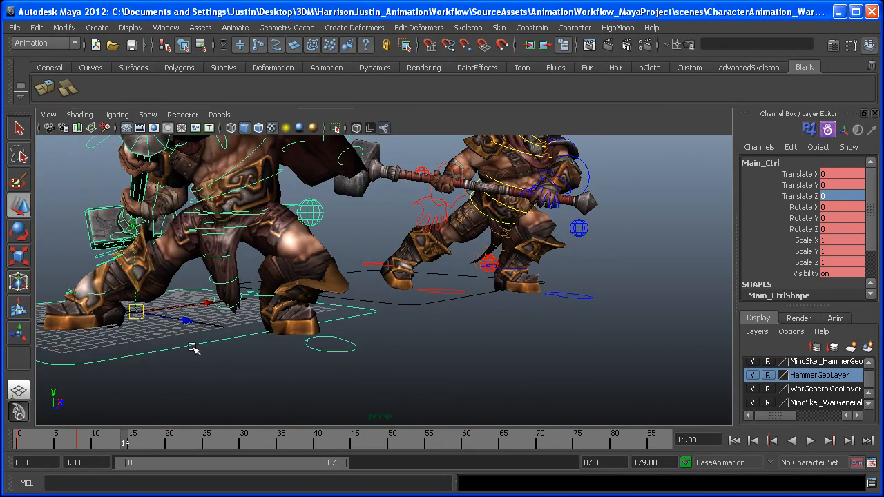
left_click(80, 293)
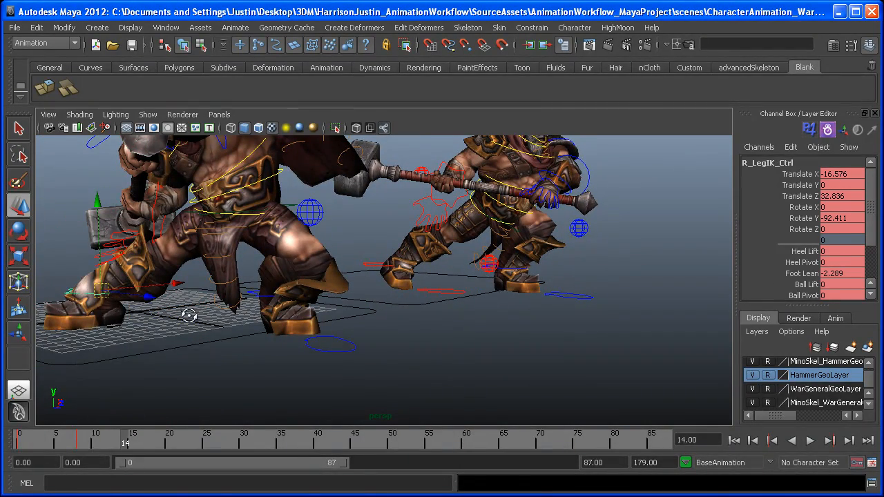
left_click_drag(188, 316, 227, 304, "alt")
key("e")
left_click_drag(860, 178, 851, 223)
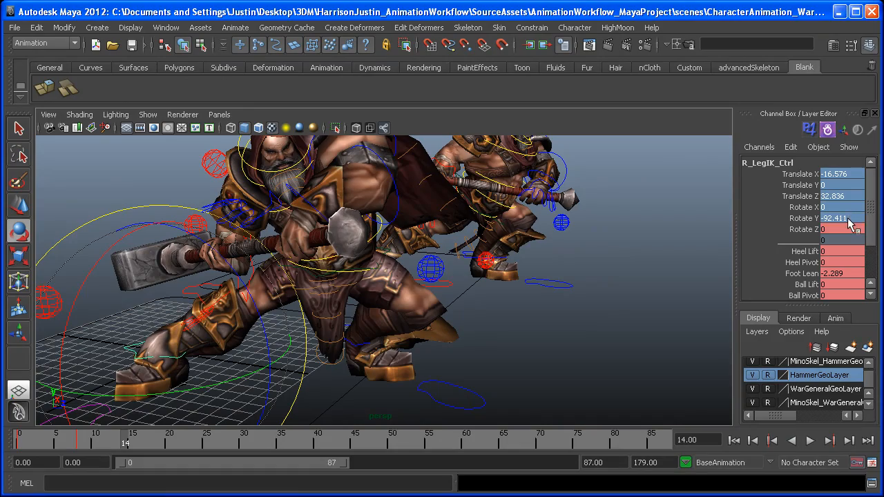
key("Return")
mouse_move(226, 327)
left_mouse_down("alt")
mouse_move(232, 326)
mouse_move(225, 315)
left_mouse_up("alt")
Set the right foot's Ball Lift to 10 and bring the right leg pole vector control back near the knee
left_click_drag(875, 225, 869, 253)
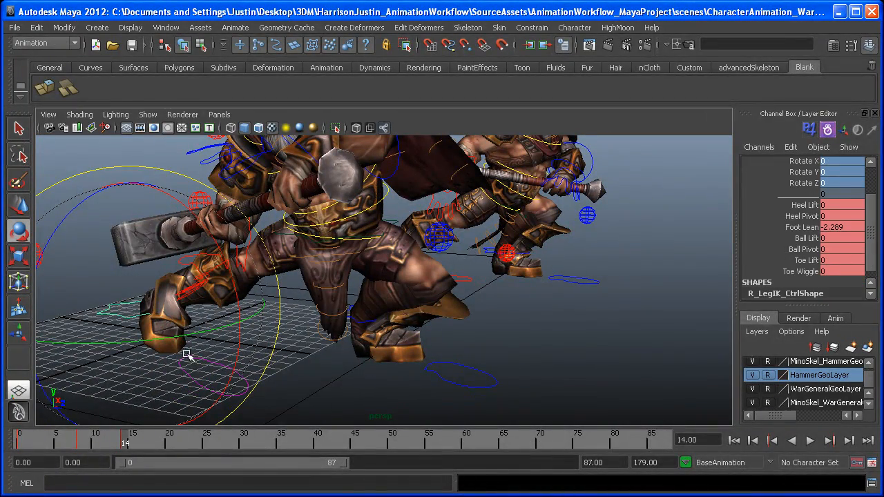
left_click_drag(187, 354, 224, 348, "alt")
left_click(804, 239)
middle_click_drag(504, 316, 532, 316)
left_click(211, 222)
key("e")
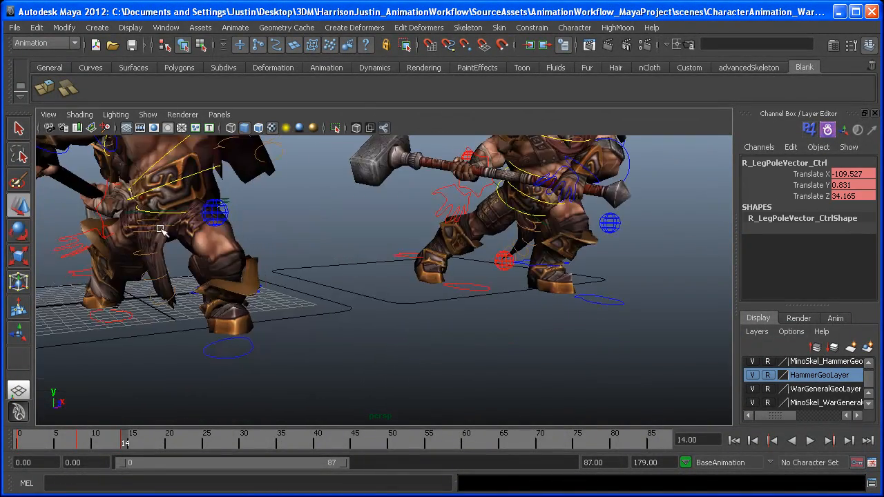
left_click_drag(172, 223, 178, 230, "alt")
left_click_drag(58, 212, 283, 207, "alt")
Reset the War General's hips control to 0 in Rotate X, Y and Z
left_click(296, 208)
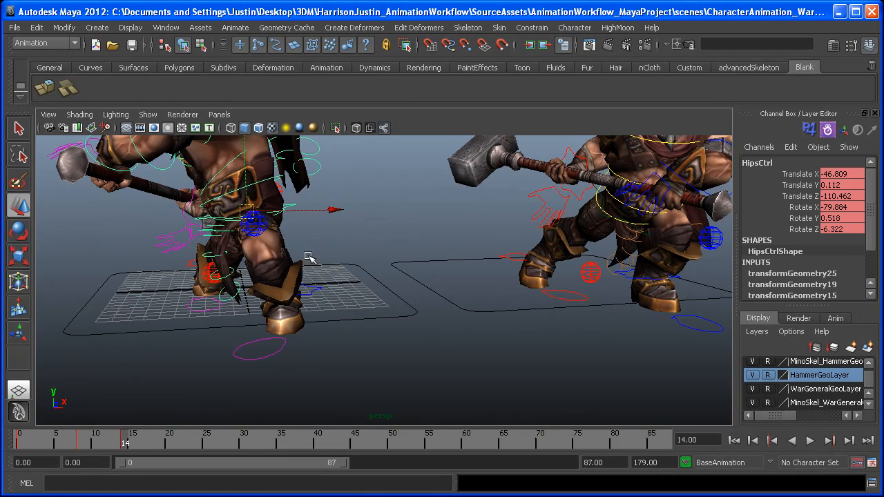
right_click_drag(304, 281, 259, 221, "alt")
middle_click_drag(259, 221, 249, 290, "alt")
mouse_move(248, 290)
left_mouse_down("alt")
mouse_move(295, 297)
mouse_move(241, 294)
left_mouse_up("alt")
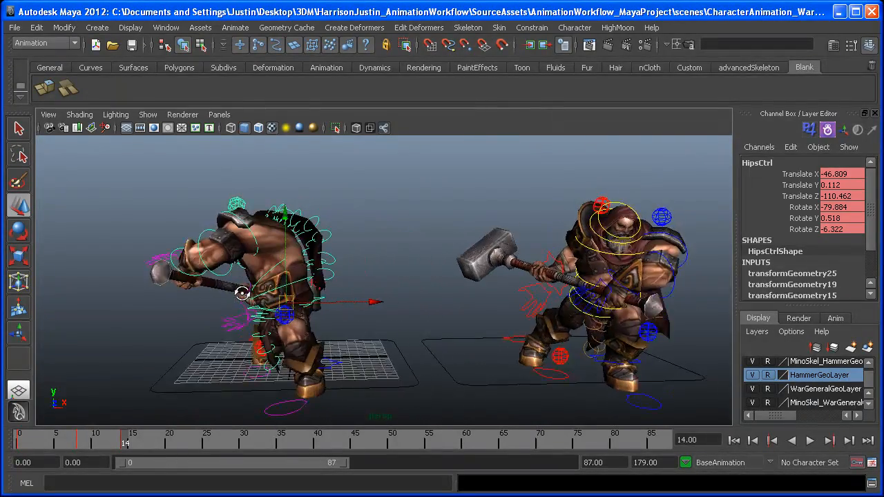
right_click_drag(241, 293, 321, 290, "alt")
key("e")
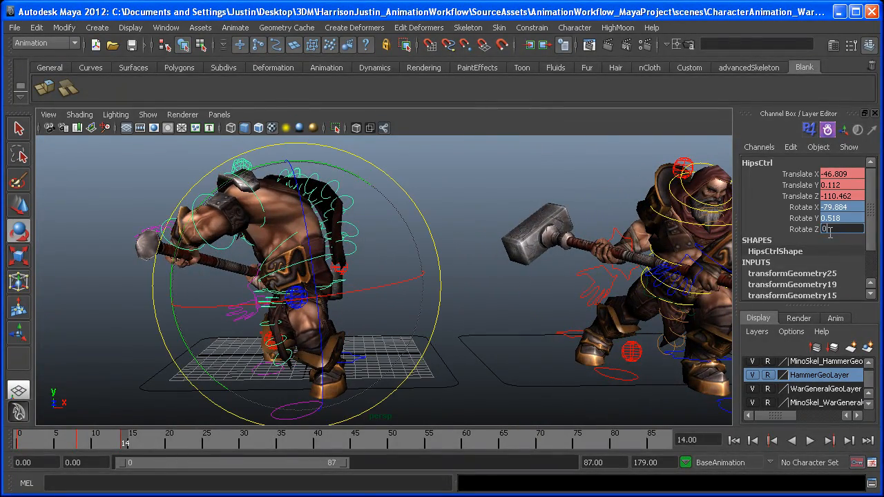
left_click(830, 230)
type("0")
key("Return")
Move the left leg pole vector control sideways so the left knee points outward over the foot
right_click_drag(312, 324, 281, 332, "alt")
middle_click_drag(281, 332, 286, 312, "alt")
key("w")
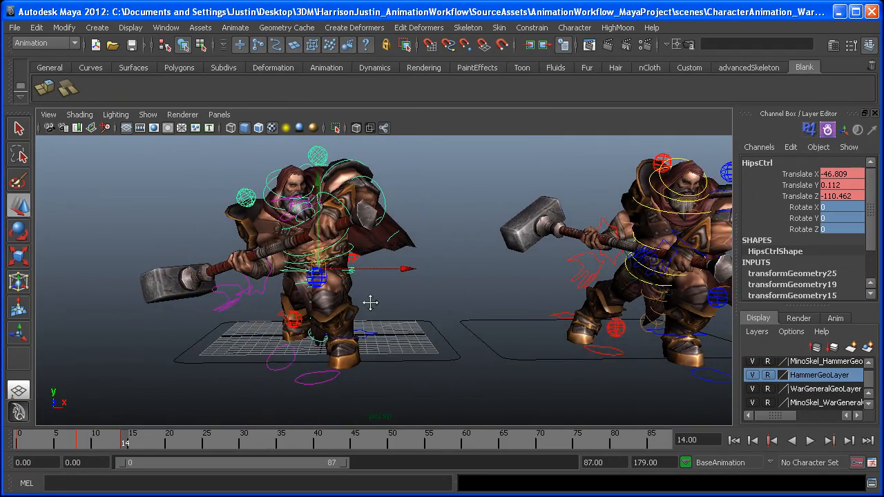
left_click_drag(369, 304, 384, 264, "alt")
left_click(423, 300)
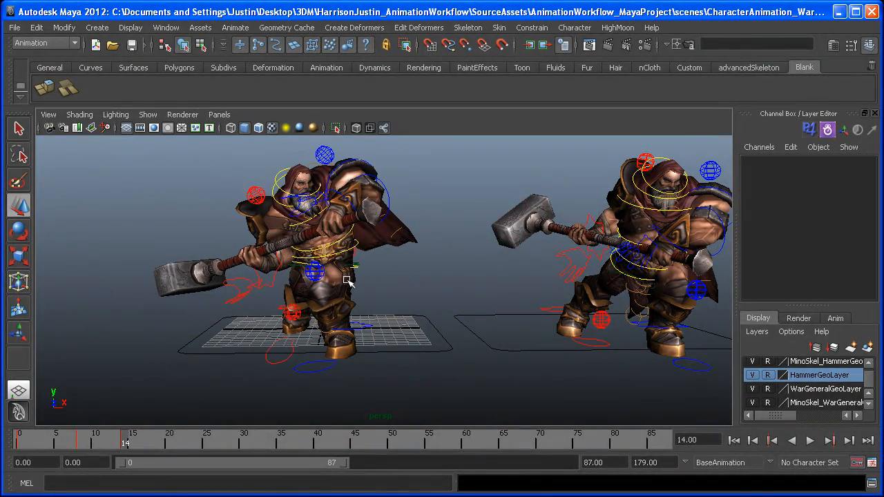
left_click(315, 272)
left_click_drag(376, 273, 410, 273, "alt")
left_click_drag(311, 306, 421, 336, "alt")
right_click_drag(421, 336, 442, 315, "alt")
left_click_drag(442, 315, 413, 304, "alt")
right_click_drag(413, 304, 470, 326, "alt")
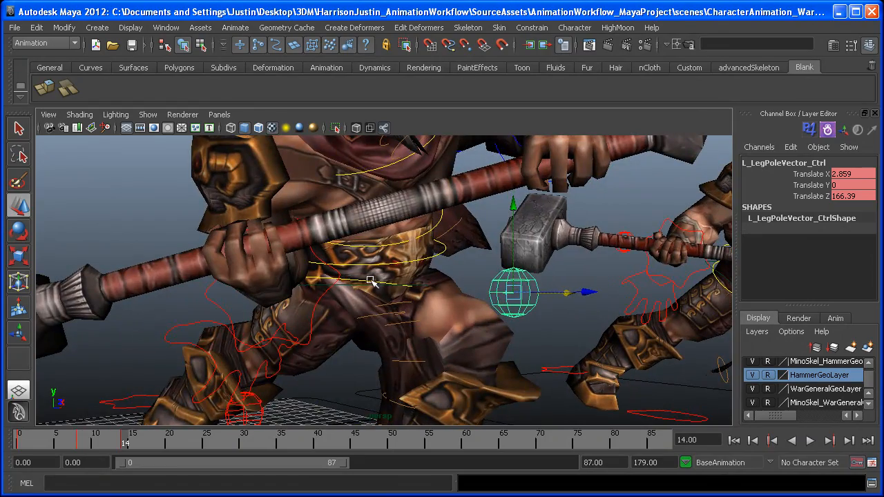
Select the War General's spine controls together and reset their Rotate X, Y and Z to 0
left_click(439, 237)
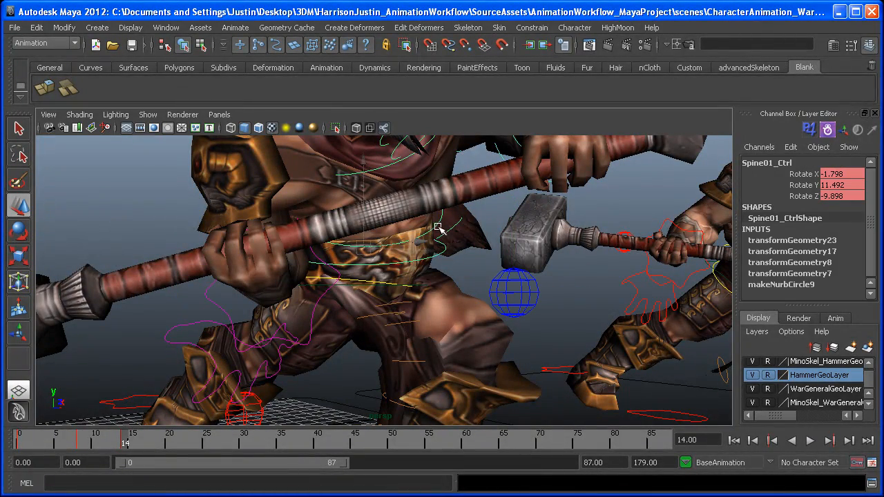
left_click(437, 240)
left_click(377, 171, "shift")
right_click_drag(464, 257, 424, 267, "alt")
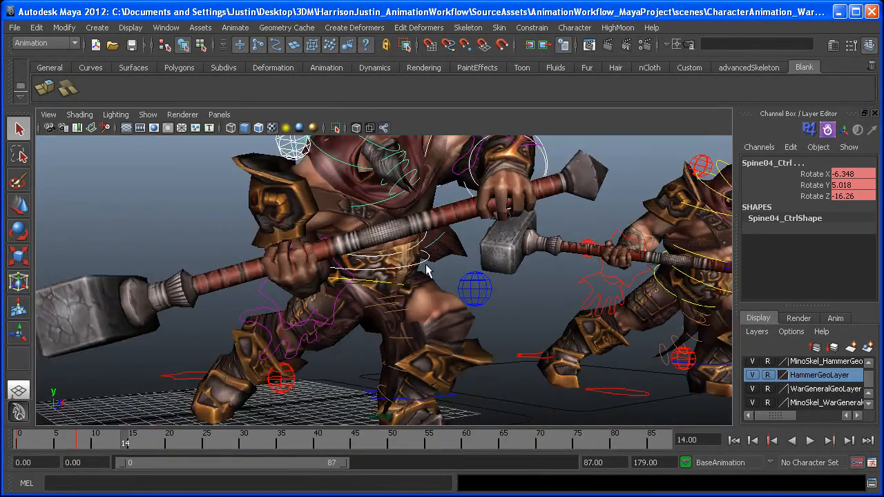
left_click_drag(425, 266, 359, 270, "alt")
right_click_drag(359, 269, 308, 287, "alt")
middle_click_drag(308, 286, 365, 313, "alt")
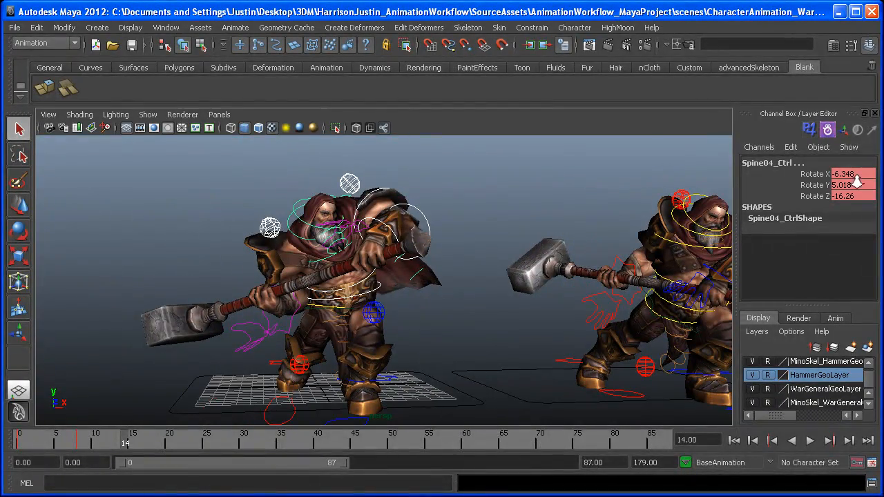
left_click_drag(859, 170, 860, 198)
key("Return")
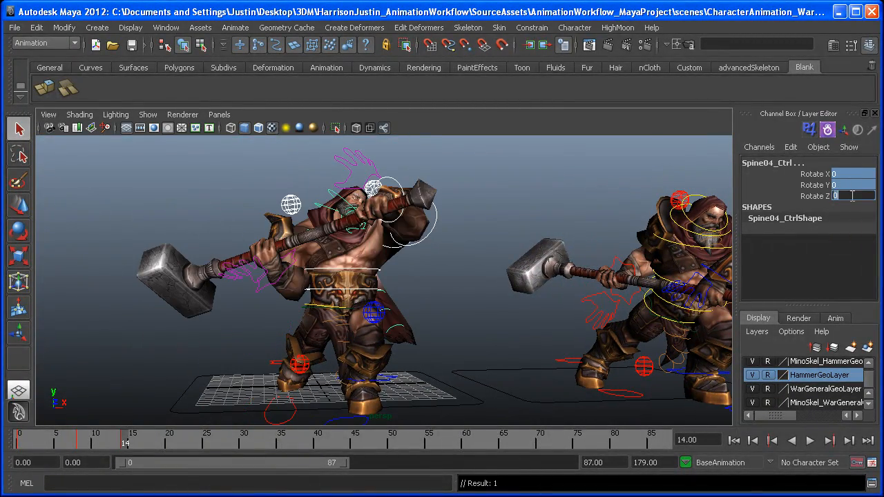
Bend the War General's torso forward and turn the hips control to a Rotate Y of about 40.5
left_click_drag(228, 290, 264, 322, "alt")
right_click_drag(263, 322, 293, 332, "alt")
left_click_drag(294, 331, 387, 273, "alt")
left_click(519, 299)
left_click(511, 304)
key("e")
left_click_drag(608, 328, 516, 359, "alt")
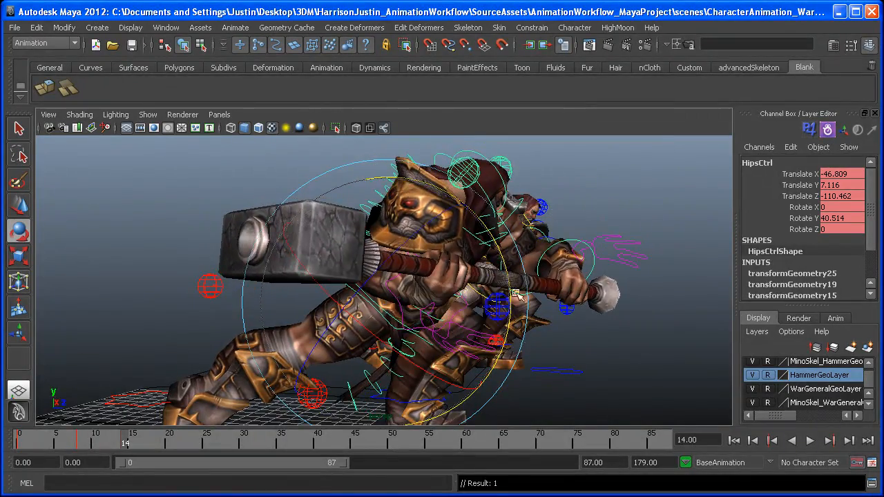
left_click_drag(499, 293, 309, 227, "alt")
Reset the head and neck controls' rotation to 0, turn them toward the character's left side and key them
left_click(379, 188)
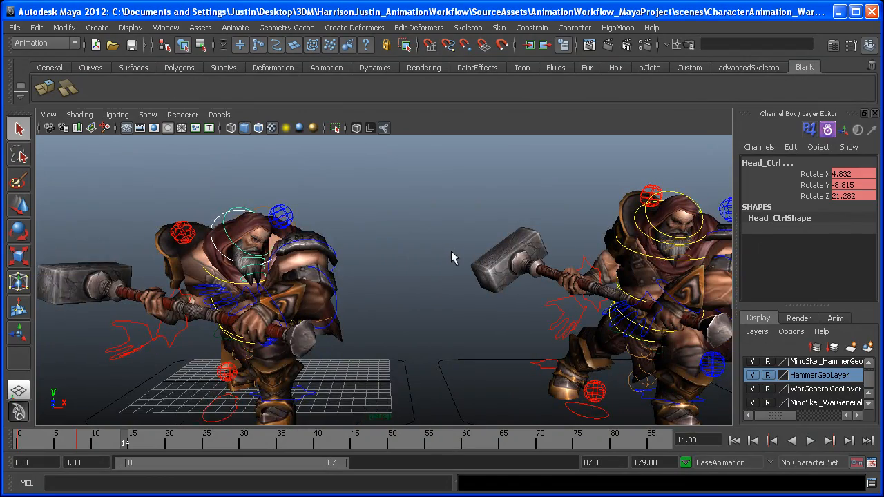
middle_click_drag(452, 256, 433, 233, "alt")
right_click_drag(433, 233, 446, 231, "alt")
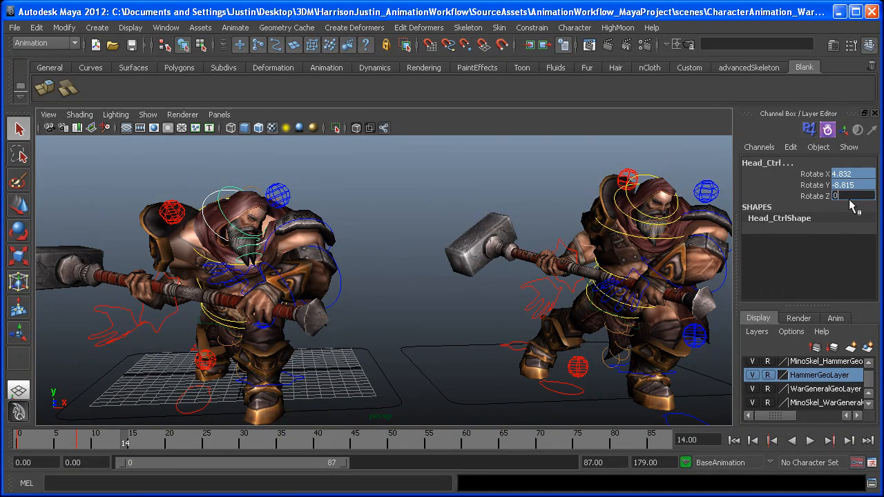
key("Return")
middle_click_drag(359, 244, 369, 245, "alt")
key("e")
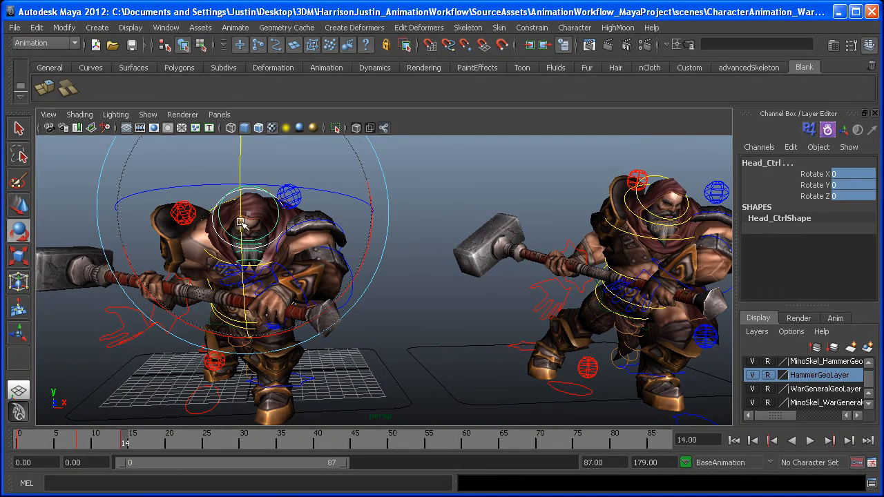
left_click_drag(241, 222, 275, 218)
key("s")
Set the right leg IK control's Ball Lift to 7.9 and Toe Lift to 4.3
left_click_drag(418, 213, 495, 225, "alt")
left_click_drag(152, 409, 306, 352, "alt")
right_click_drag(306, 352, 366, 381, "alt")
left_click(210, 341)
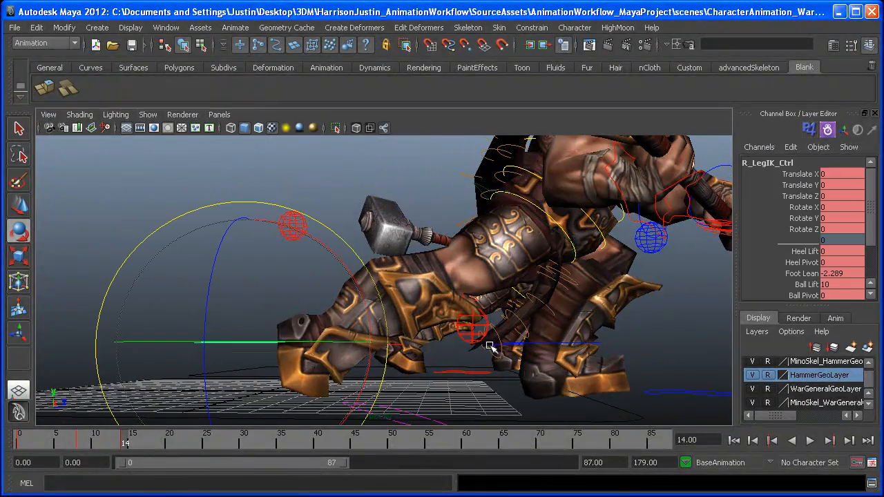
left_click_drag(870, 240, 870, 284)
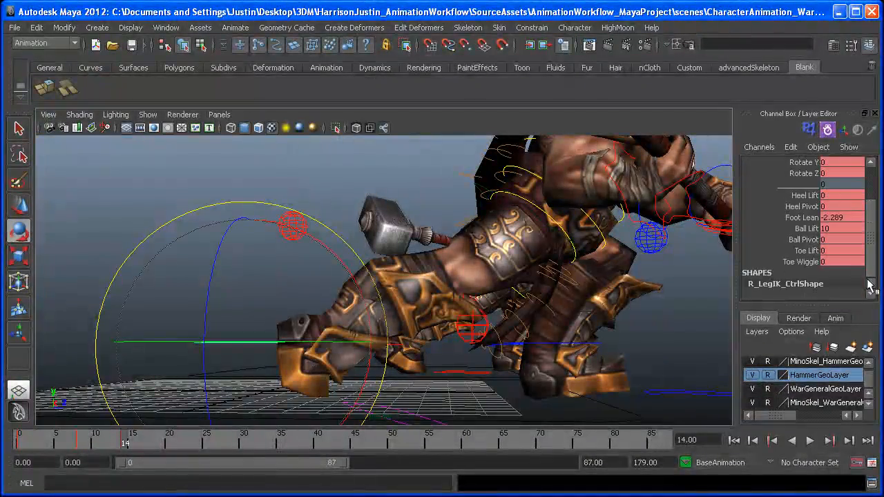
left_click(806, 229)
middle_click_drag(570, 297, 551, 295)
left_click(805, 250)
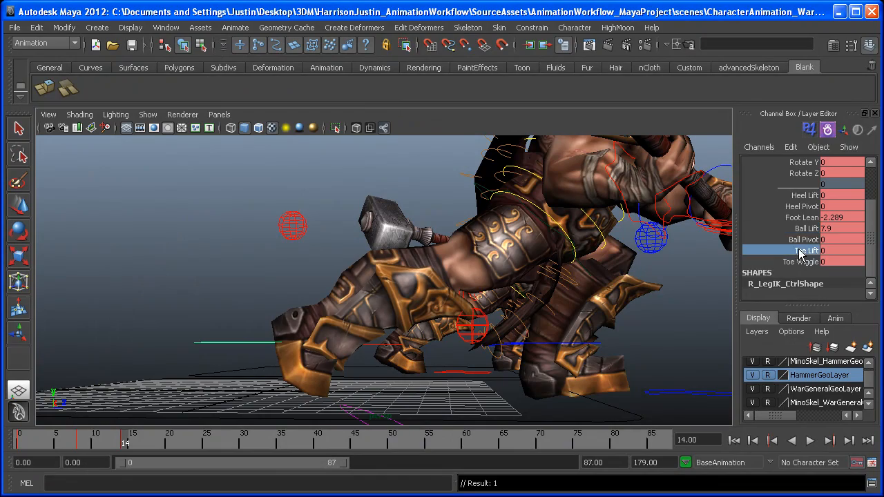
middle_click_drag(449, 327, 483, 326)
Set the left leg IK control's Foot Lean to 0 and its Rotate Y to about -8.42
left_click_drag(482, 327, 283, 362, "alt")
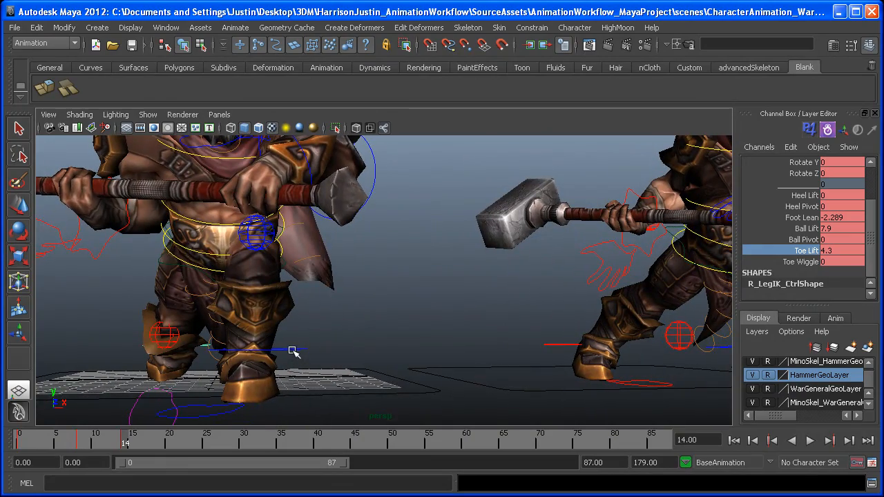
left_click(293, 352)
key("e")
left_click_drag(321, 329, 301, 271, "alt")
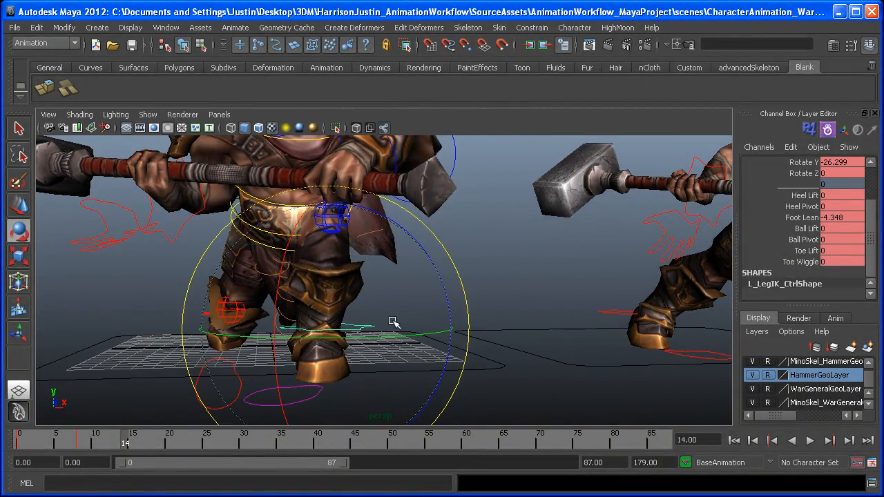
middle_click_drag(410, 315, 412, 317, "alt")
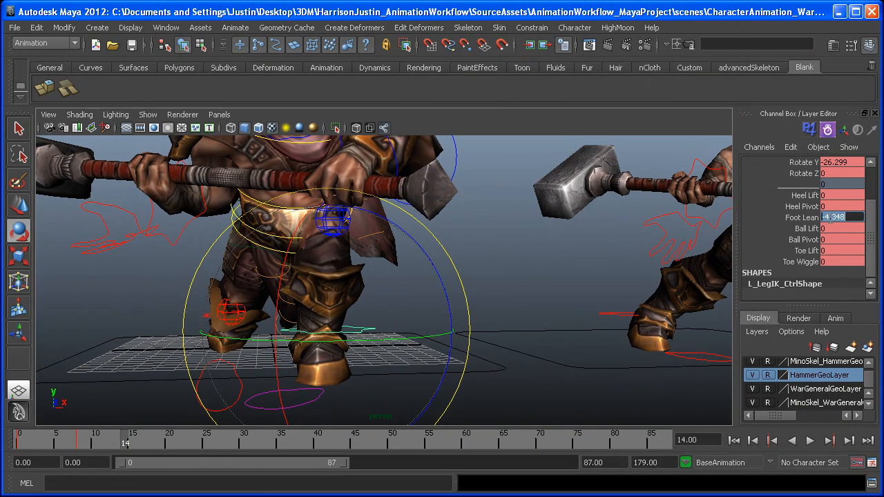
type("0")
key("Return")
left_click_drag(370, 295, 392, 334, "alt")
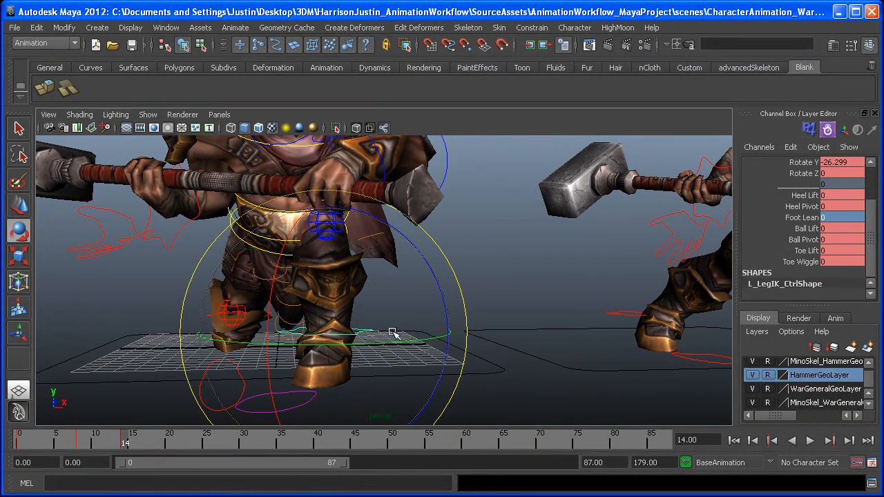
scroll(872, 224, "up", 3)
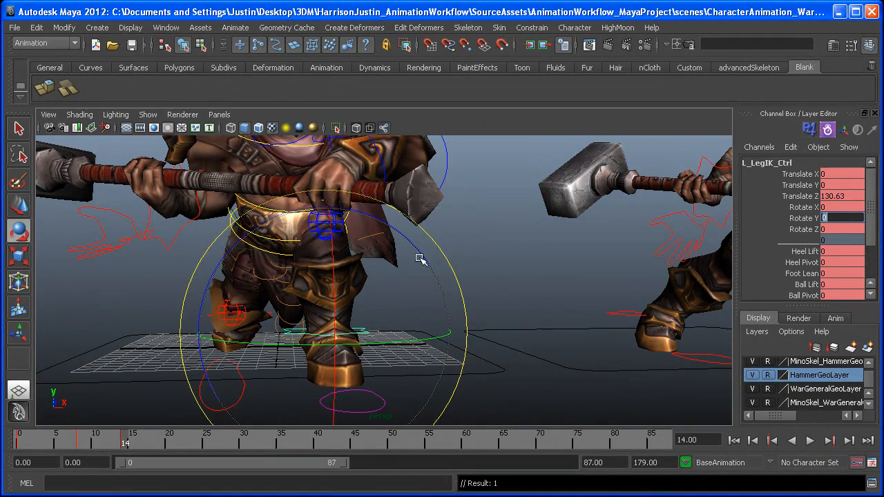
left_click_drag(302, 297, 405, 318, "alt")
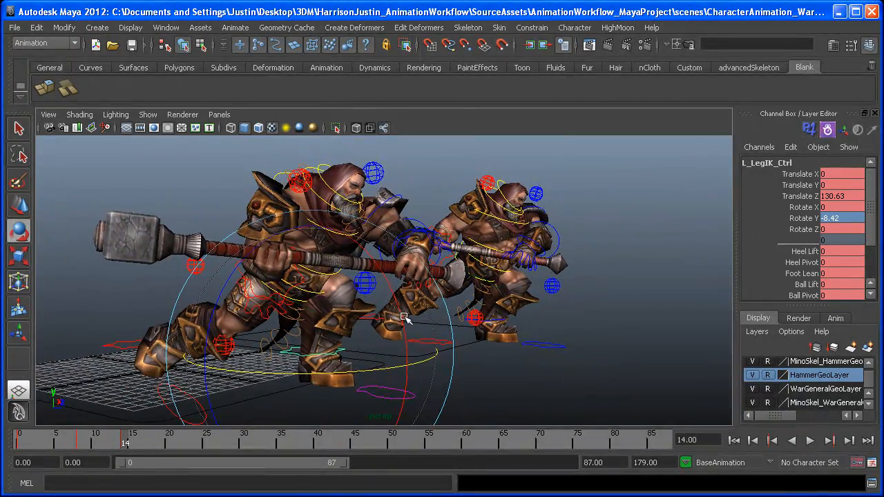
Rotate the War General's left clavicle control to reposition the shoulder and bring the hammer's head upward
left_click(377, 174)
left_click_drag(375, 219, 313, 222)
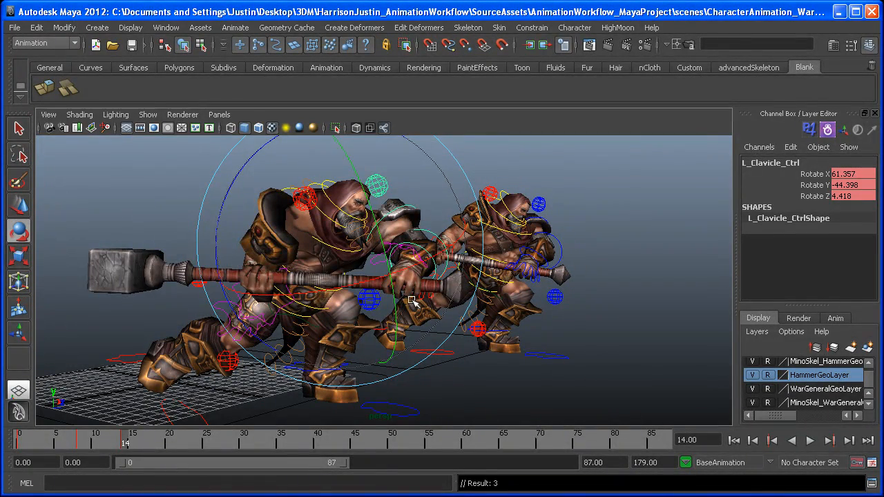
left_click_drag(412, 302, 465, 221)
left_click(426, 220)
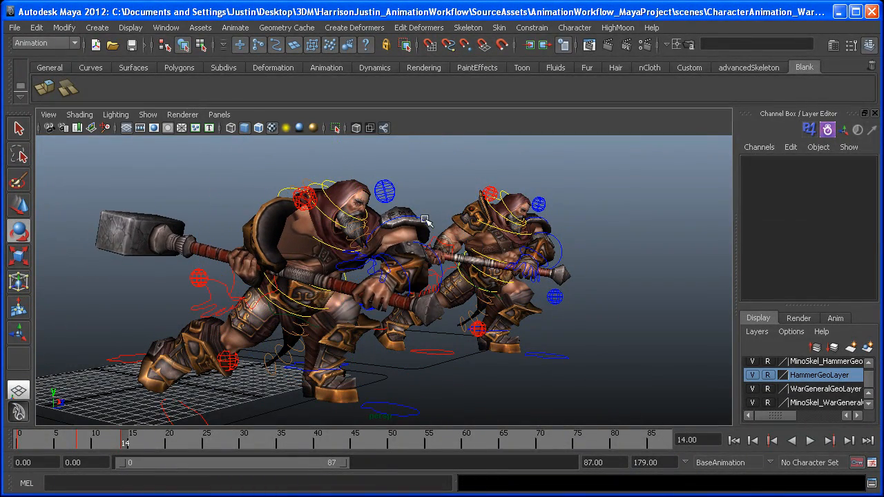
Rotate the left humerus and forearm controls to adjust how the left arm holds the hammer
left_click(446, 226)
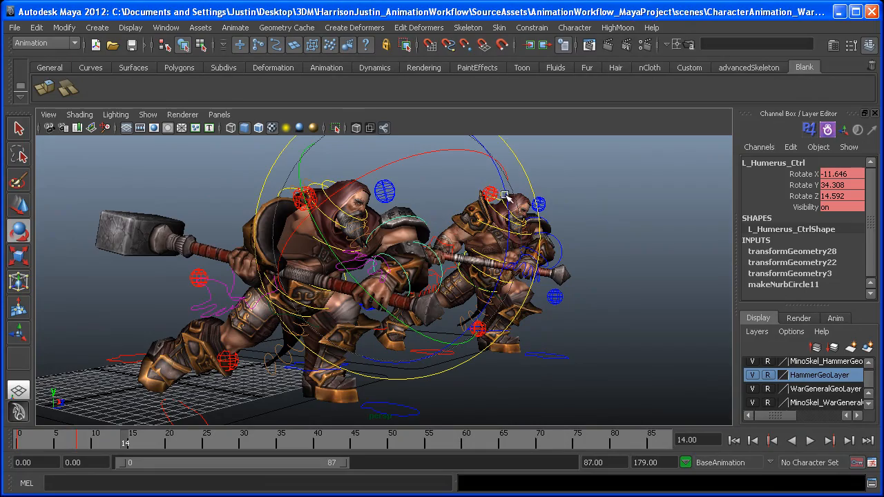
left_click_drag(506, 197, 559, 336)
left_click(553, 332)
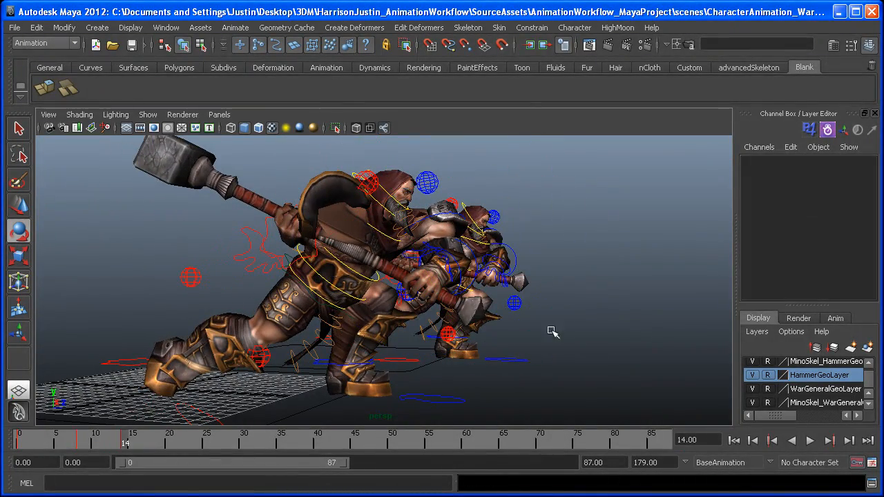
left_click(480, 285)
left_click_drag(439, 360, 489, 334)
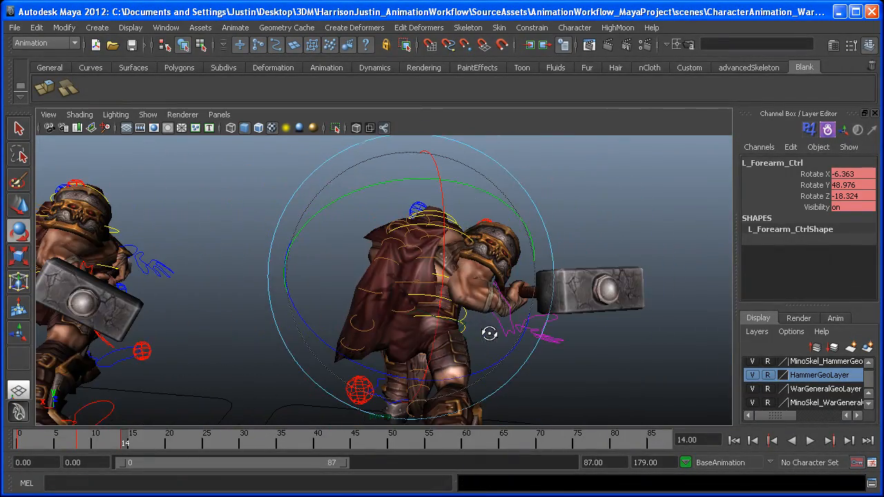
left_click(586, 389)
Move the right arm pole vector control near the War General's right hand, with Translate X at about 14.89
middle_click_drag(585, 388, 528, 304, "alt")
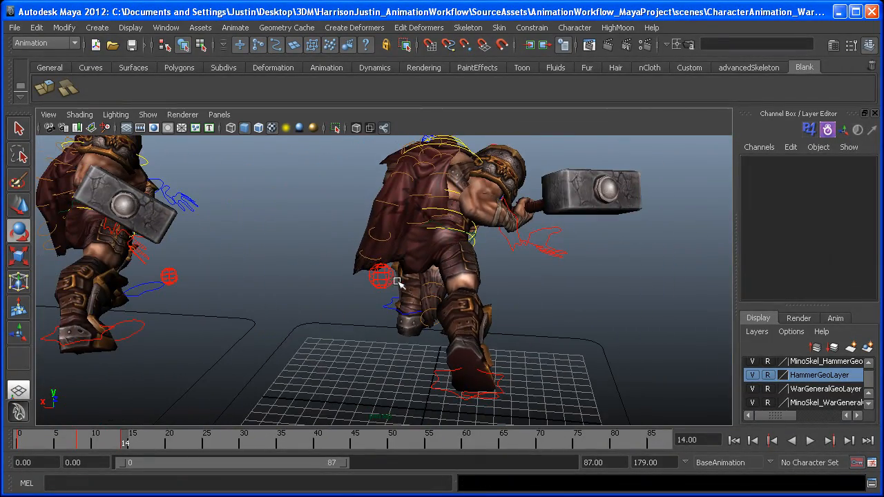
left_click(373, 281)
left_click_drag(373, 280, 422, 308, "alt")
key("w")
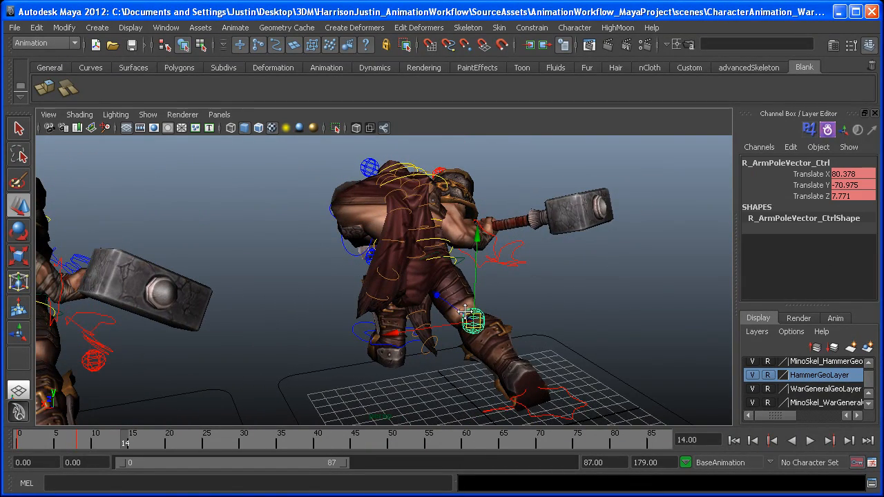
middle_click_drag(465, 308, 470, 312, "alt")
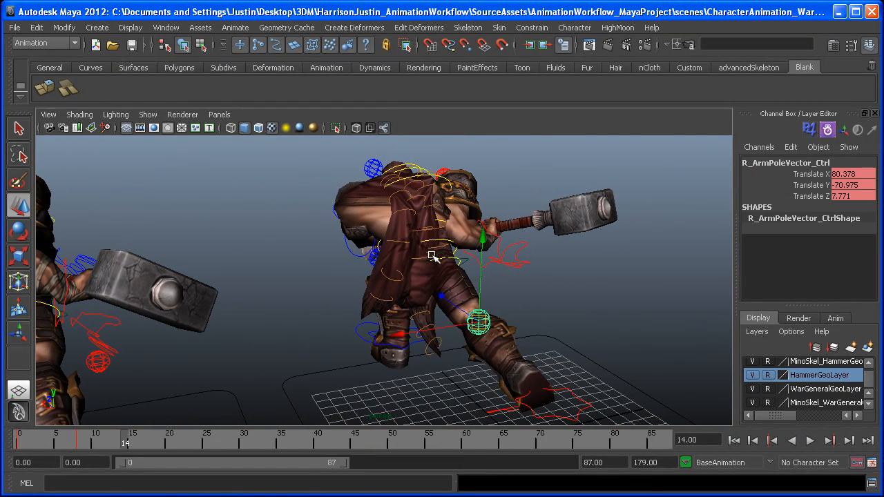
middle_click_drag(432, 258, 420, 249)
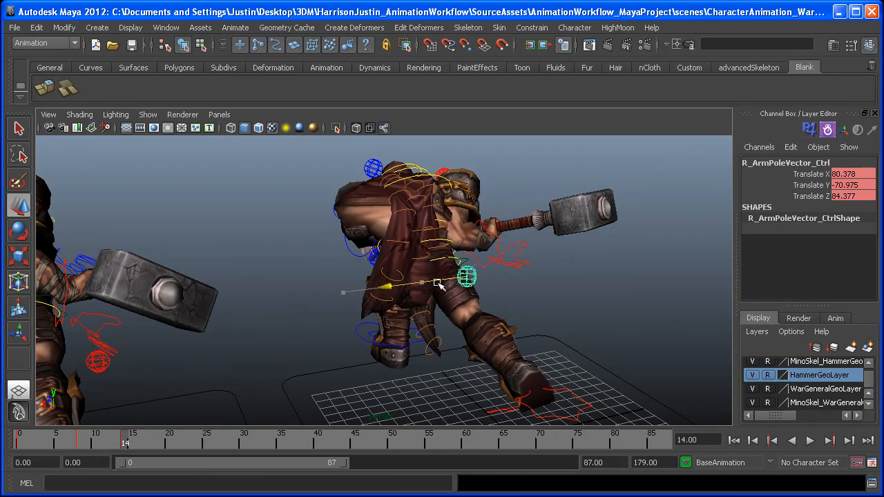
left_click_drag(492, 273, 304, 235, "alt")
middle_click_drag(332, 277, 494, 304)
mouse_move(494, 304)
left_mouse_down("alt")
mouse_move(525, 341)
mouse_move(453, 329)
mouse_move(484, 314)
left_mouse_up("alt")
right_click_drag(484, 315, 513, 325, "alt")
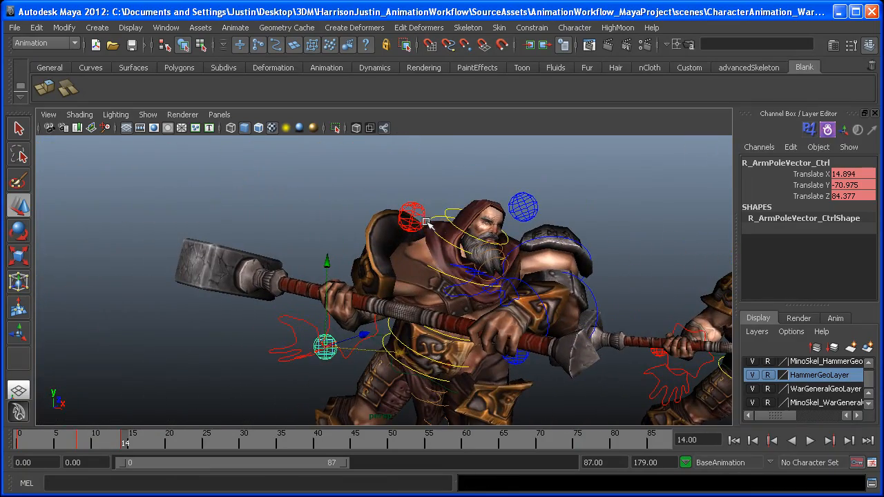
Rotate the War General's right clavicle control to adjust the right shoulder in the frame 14 pose
left_click(412, 218)
left_click_drag(412, 218, 431, 284, "alt")
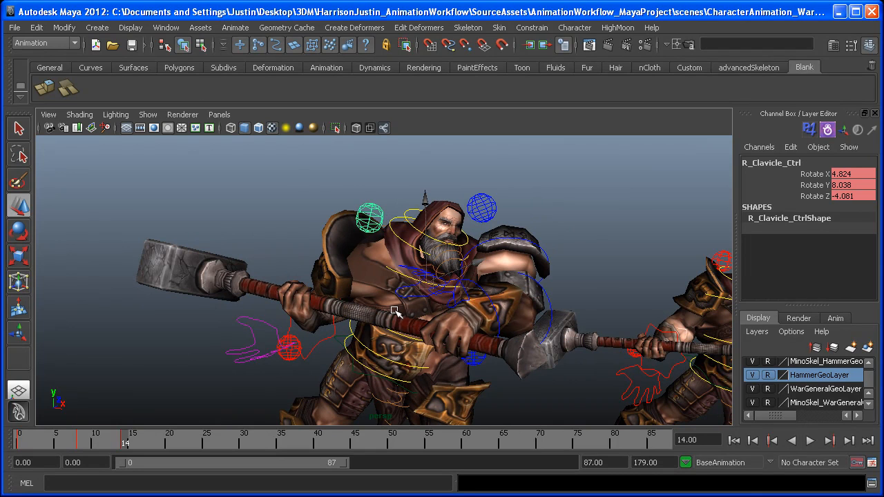
key("e")
middle_click_drag(445, 307, 401, 310, "alt")
left_click_drag(322, 346, 355, 283)
mouse_move(451, 196)
left_mouse_down()
mouse_move(461, 203)
mouse_move(442, 190)
left_mouse_up()
left_click_drag(484, 293, 550, 311, "alt")
left_click(564, 278)
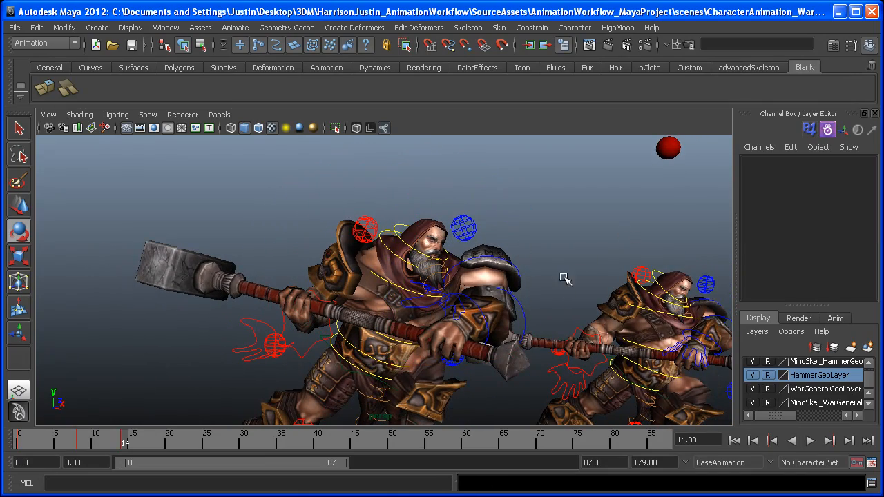
Adjust the left arm's rotation starting from the left forearm control, and undo the last action
left_click_drag(601, 279, 575, 330, "alt")
left_click(578, 299)
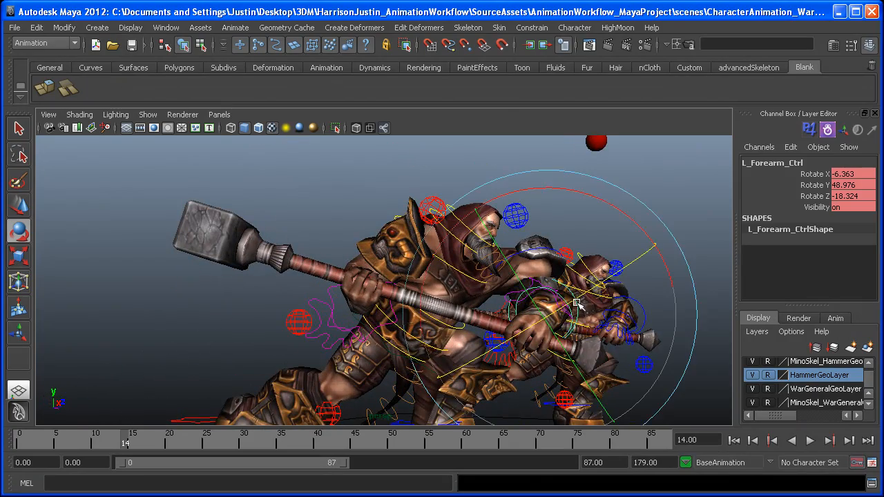
middle_click_drag(579, 299, 522, 287, "alt")
mouse_move(538, 190)
left_mouse_down()
mouse_move(527, 178)
mouse_move(533, 184)
left_mouse_up()
left_click_drag(579, 285, 505, 288, "alt")
left_click(439, 284)
key("ctrl+z")
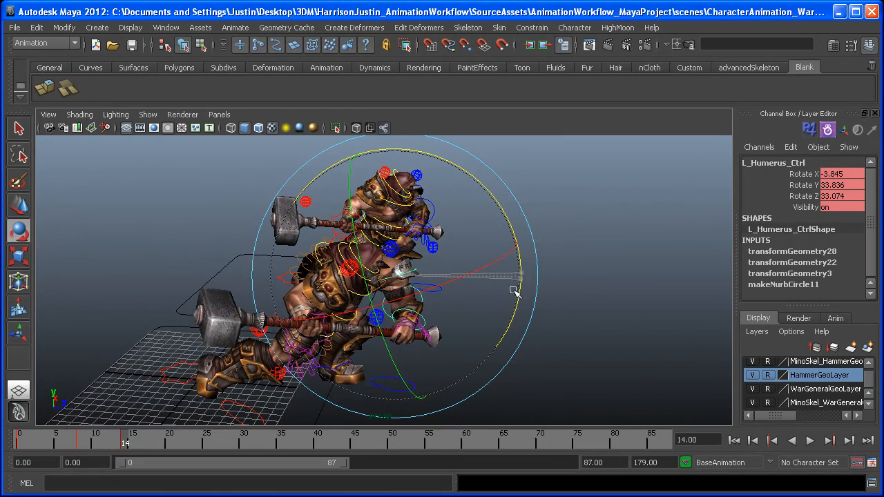
Rotate the left clavicle control to about -40.9 on Y and 0.7 on Z to reposition the left shoulder
left_click(399, 243)
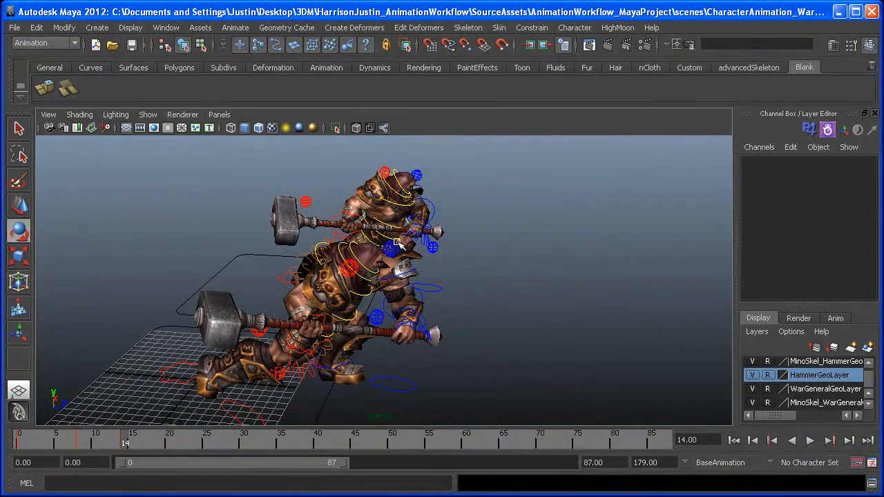
left_click(391, 250)
left_click_drag(499, 264, 517, 260)
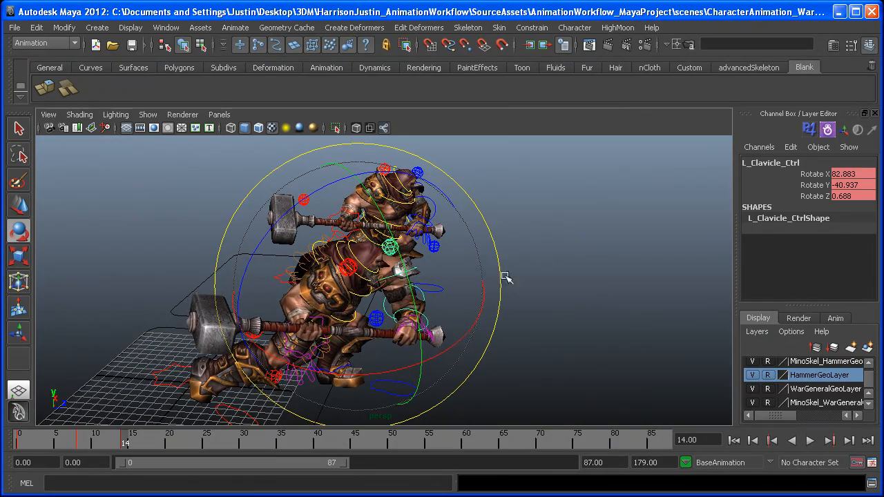
left_click(403, 318)
mouse_move(379, 317)
left_mouse_down("alt")
mouse_move(283, 306)
mouse_move(421, 310)
mouse_move(373, 309)
left_mouse_up("alt")
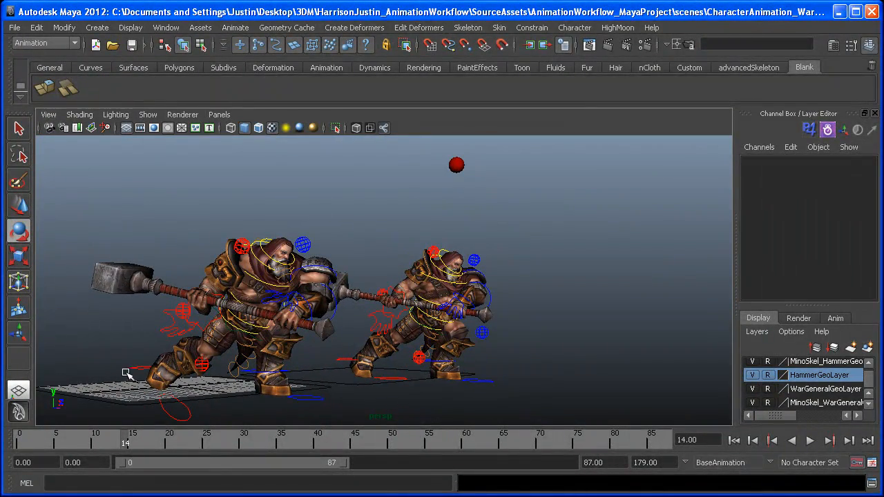
Compare the two characters' frame 14 poses from several angles, and inspect the key sphere above the second character
middle_click_drag(288, 344, 361, 349, "alt")
mouse_move(361, 349)
left_mouse_down("alt")
mouse_move(346, 363)
mouse_move(289, 359)
mouse_move(281, 324)
left_mouse_up("alt")
key("7")
left_click_drag(347, 284, 379, 304, "alt")
key("6")
left_click_drag(447, 286, 478, 274, "alt")
left_click(474, 190)
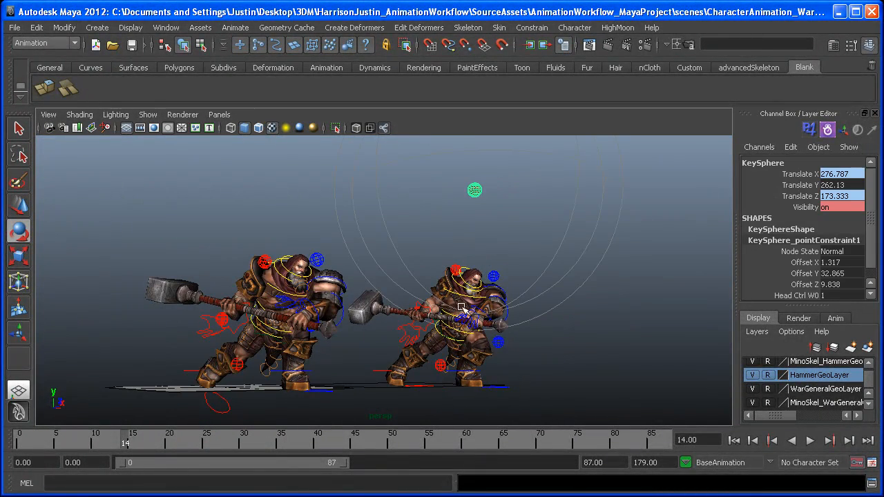
left_click_drag(505, 379, 475, 382, "alt")
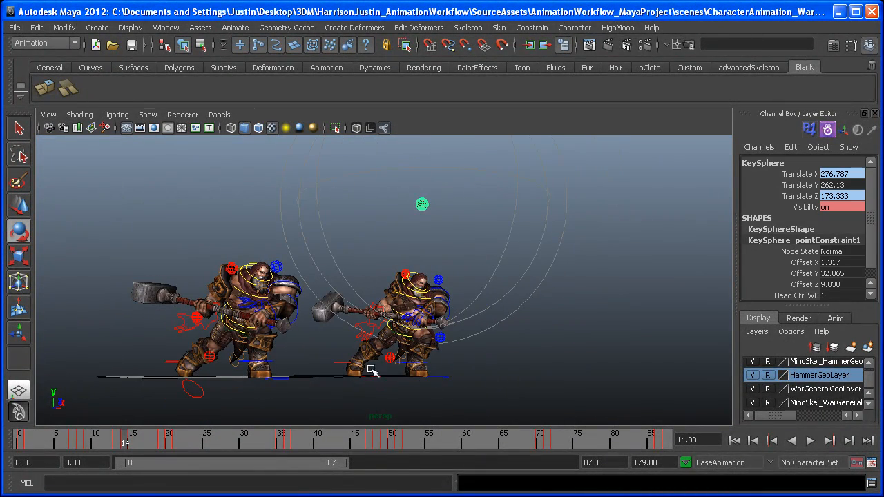
left_click(492, 371)
Select all of the first War General's controls and set their frame 8 key tangents to Stepped
left_click_drag(130, 441, 3, 435)
key("bracketleft")
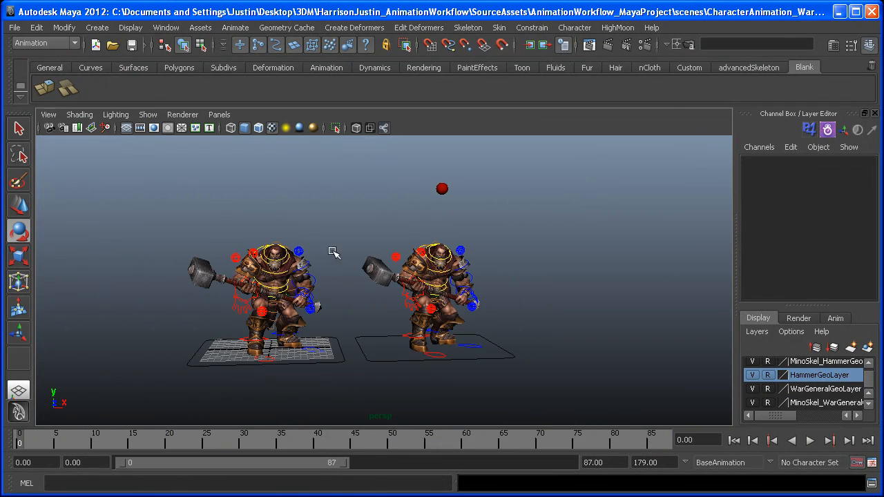
left_click_drag(333, 253, 105, 444)
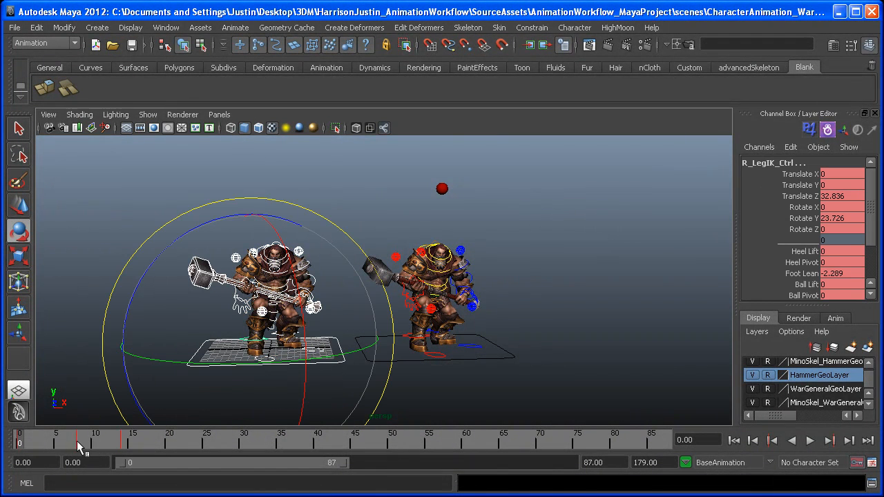
left_click(82, 444)
right_click(80, 443)
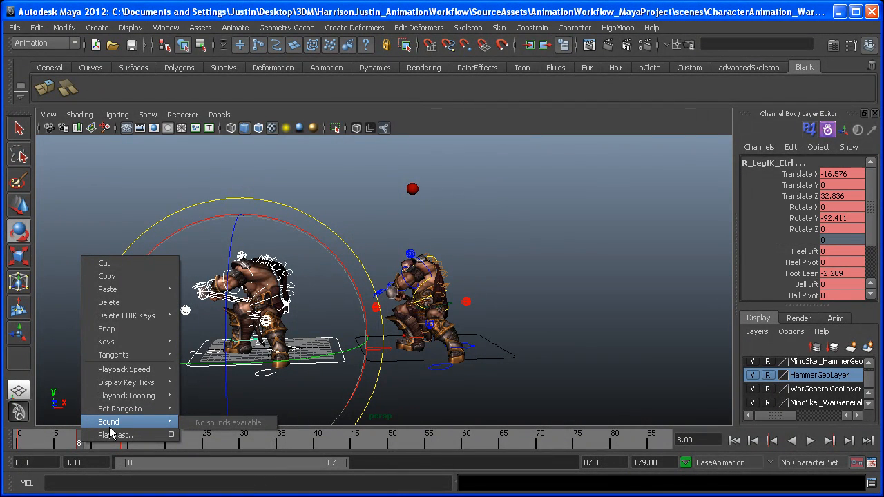
mouse_move(130, 416)
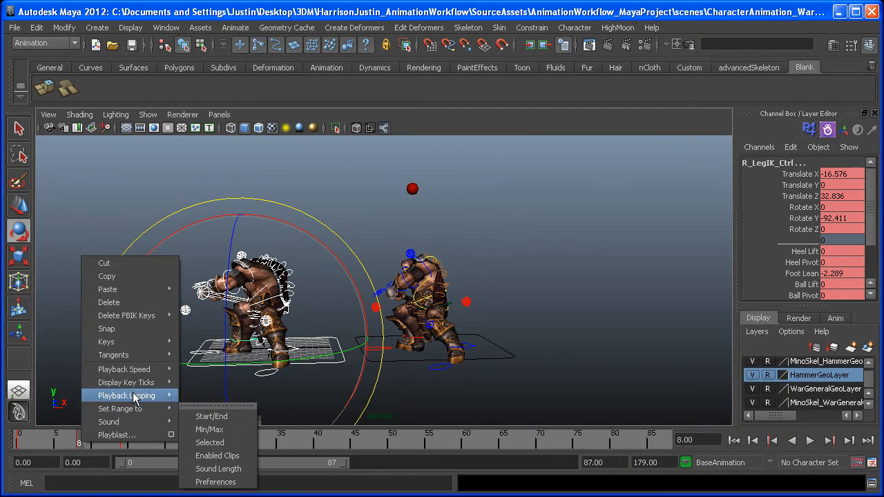
mouse_move(139, 355)
left_click(201, 403)
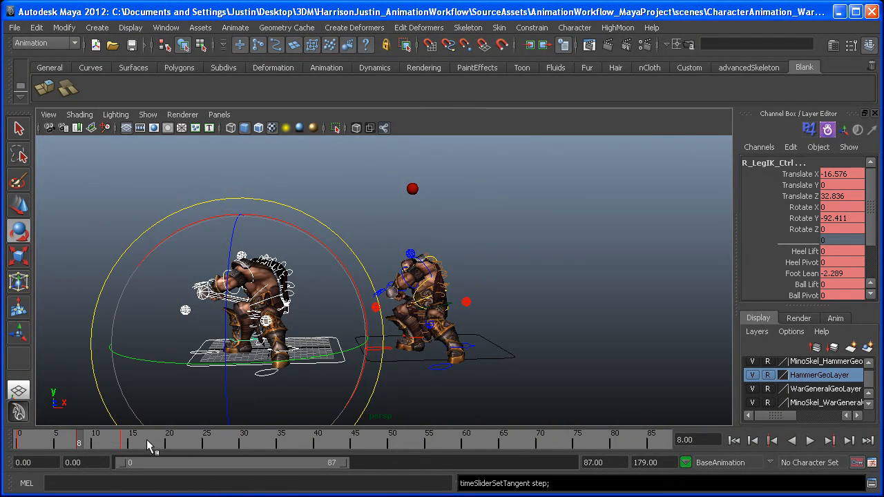
Set the selected controls' key tangents at frame 14 to Stepped
left_click(125, 440)
right_click(126, 441)
mouse_move(174, 351)
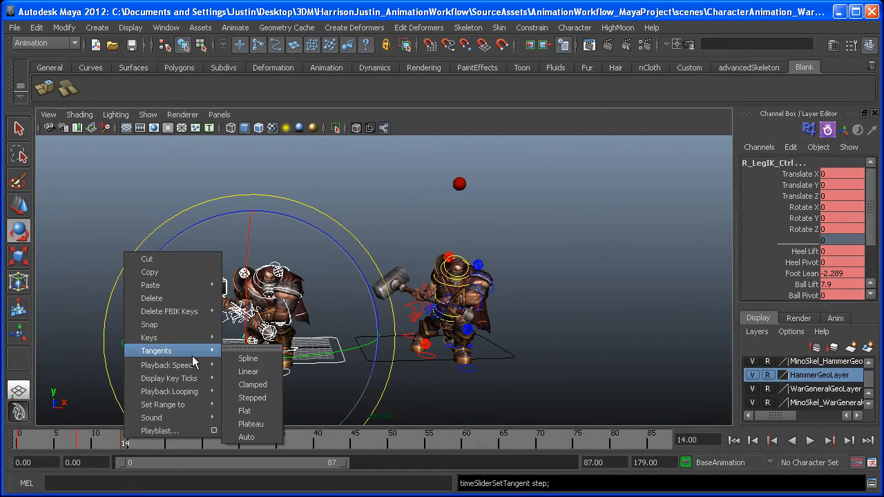
left_click(252, 399)
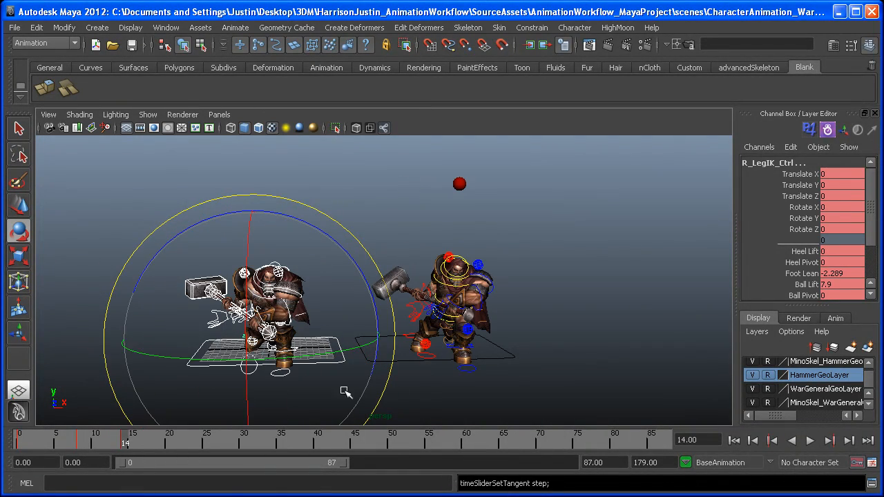
Check the stepped poses at frames 8 and 14, and examine the second character and its breakdown sphere at frame 12
left_click_drag(472, 361, 415, 352, "alt")
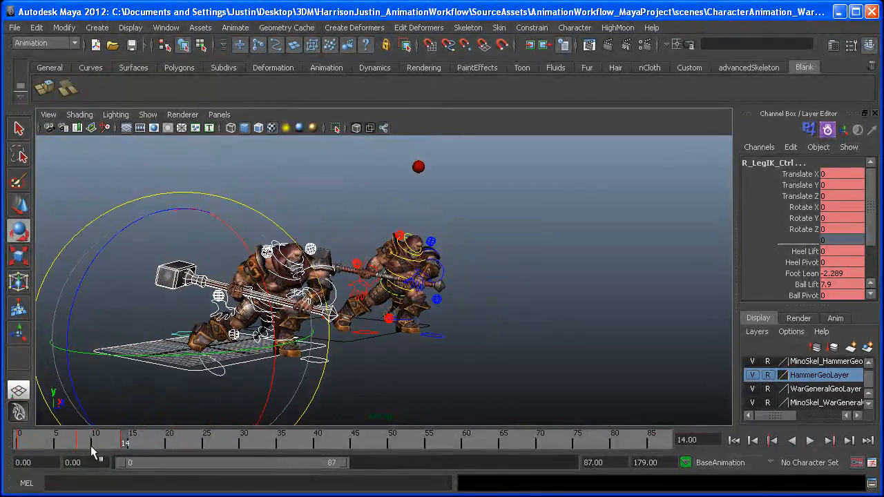
left_click(78, 439)
left_click(125, 445)
middle_click_drag(420, 343, 391, 364, "alt")
left_click_drag(143, 435, 111, 449)
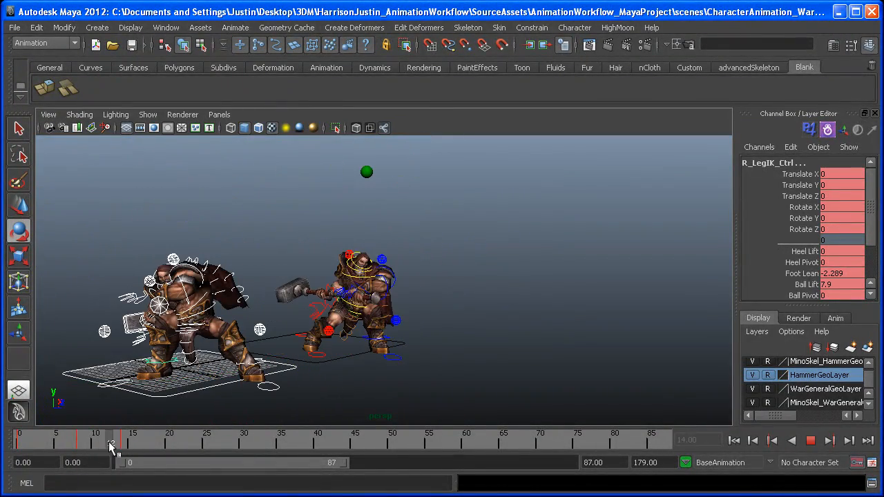
left_click(367, 172)
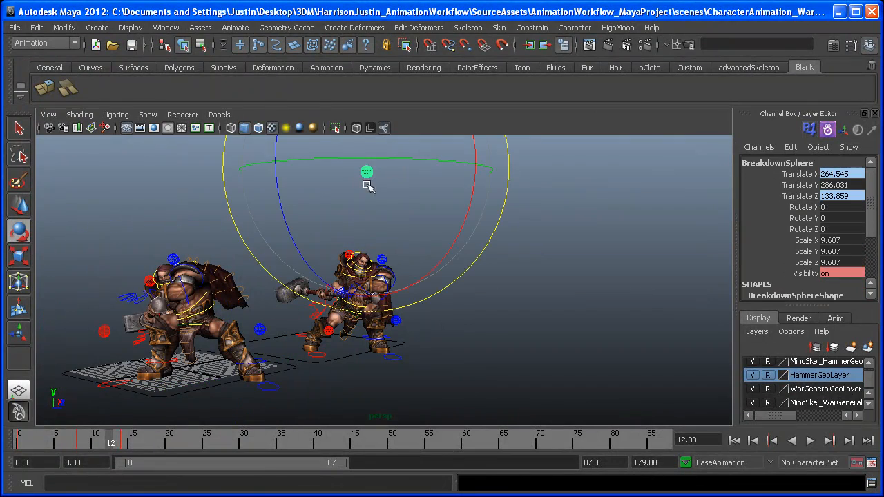
middle_click_drag(370, 350, 400, 342, "alt")
left_click(369, 357)
left_click_drag(299, 352, 111, 342, "alt")
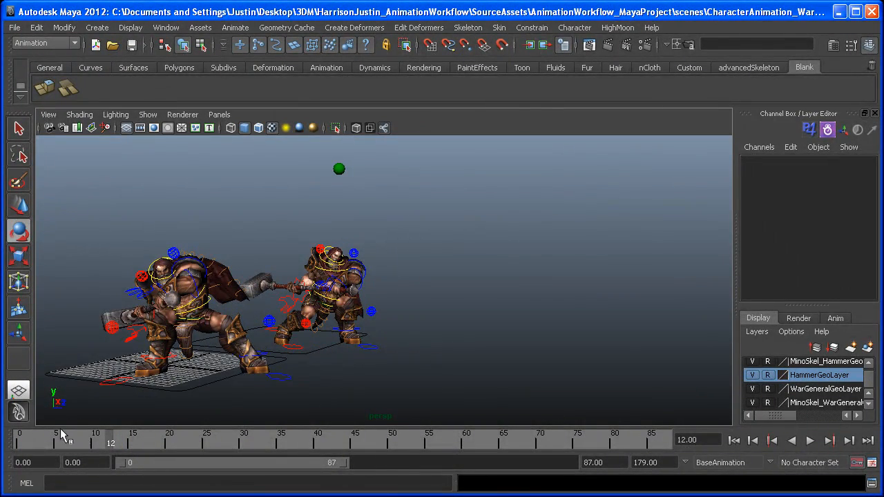
middle_click_drag(413, 376, 474, 362, "alt")
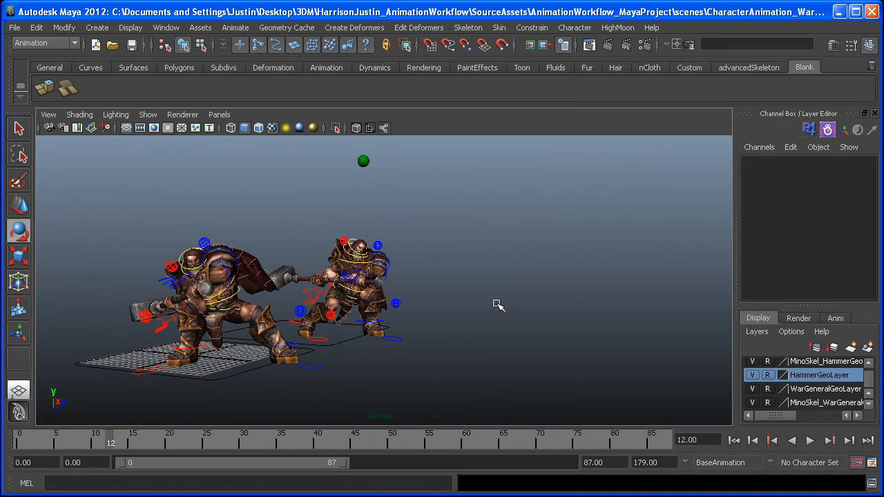
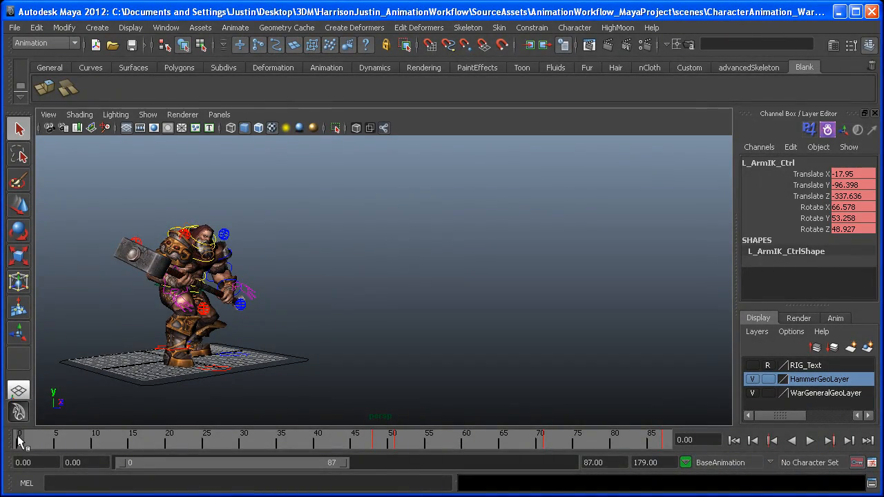
Go to frame 51 in the finished animation and inspect the right arm IK control's parent constraint weights
mouse_move(19, 442)
left_mouse_down()
mouse_move(414, 444)
mouse_move(316, 445)
mouse_move(397, 436)
left_mouse_up()
left_click_drag(418, 333, 429, 256, "alt")
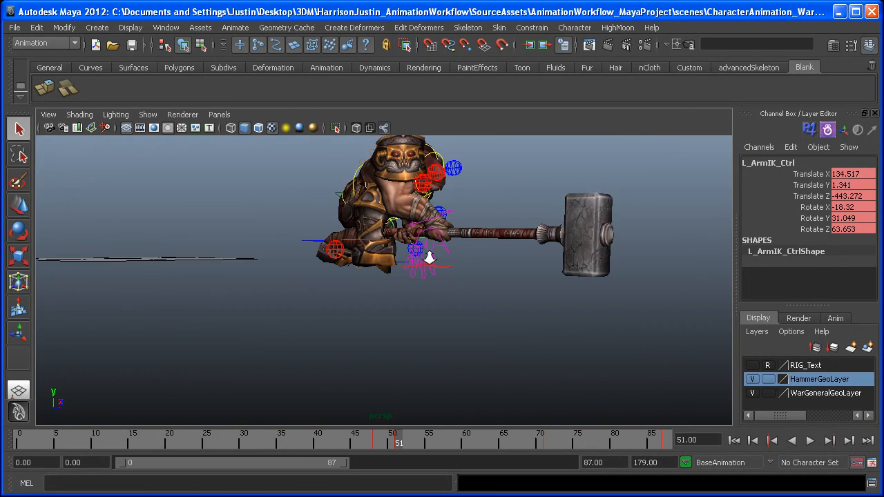
right_click_drag(429, 255, 510, 287, "alt")
middle_click_drag(497, 177, 496, 194, "alt")
left_click(503, 169)
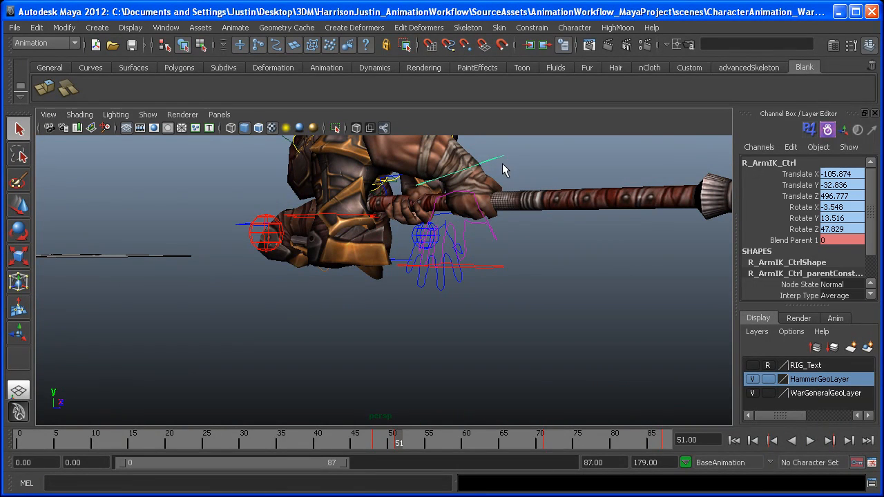
left_click_drag(502, 203, 698, 320, "alt")
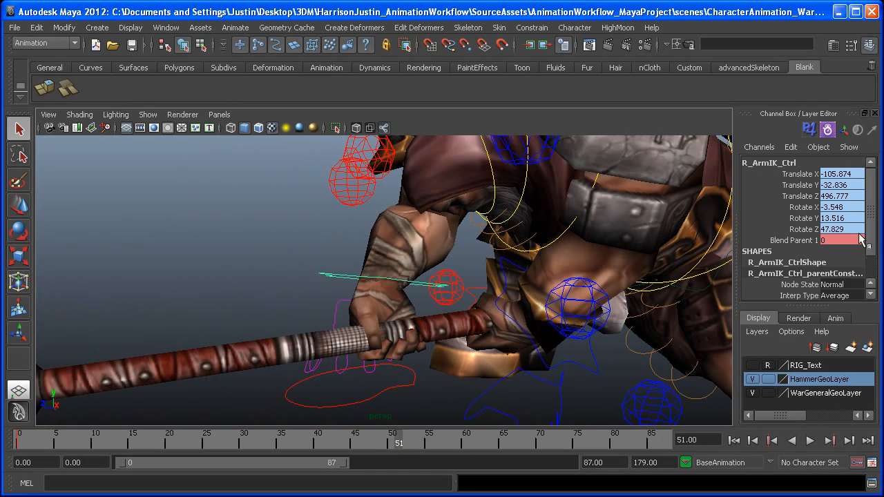
left_click_drag(870, 242, 873, 283)
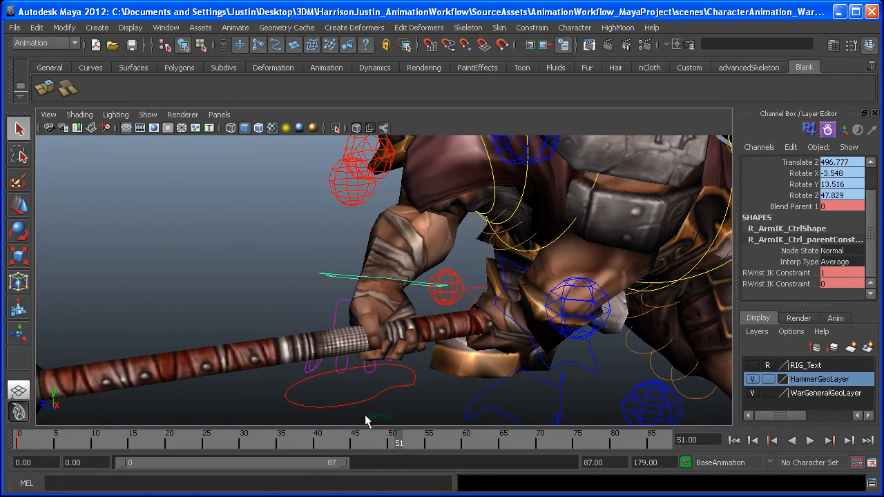
Compare the right wrist IK constraint weights and the hand's grip on the hammer at frames 48 and 47
left_click_drag(359, 440, 379, 444)
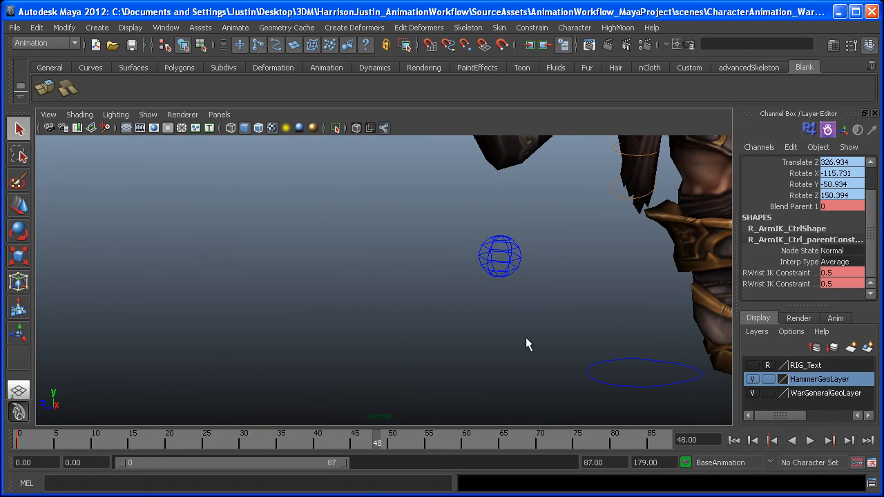
right_click_drag(380, 332, 379, 318, "alt")
middle_click_drag(378, 318, 381, 411, "alt")
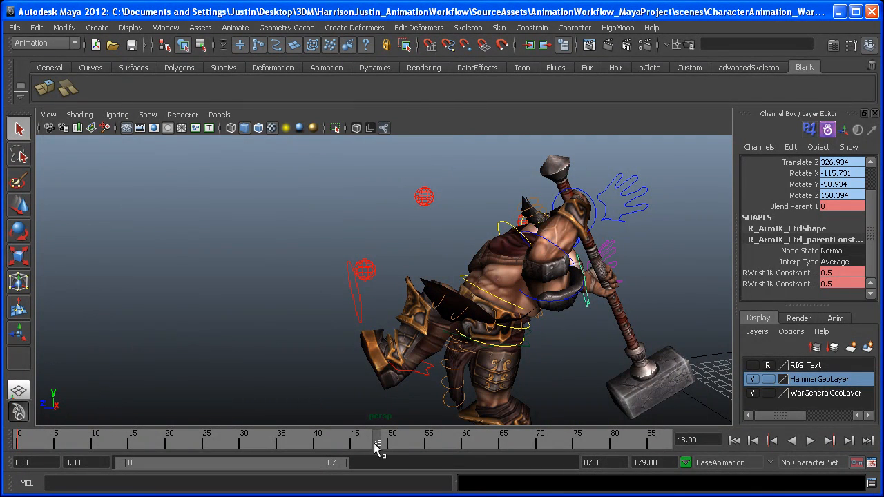
key("alt+v")
key("alt+v")
middle_click_drag(428, 387, 415, 373, "alt")
left_click(371, 447)
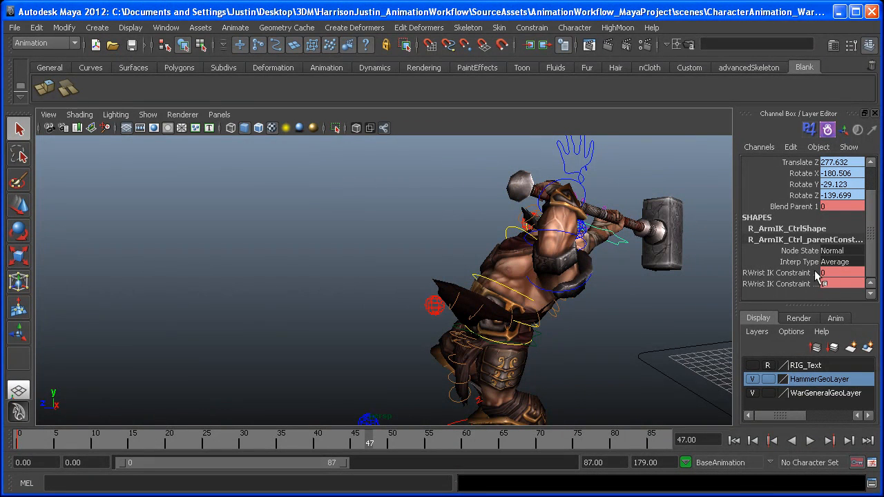
middle_click_drag(608, 252, 574, 231, "alt")
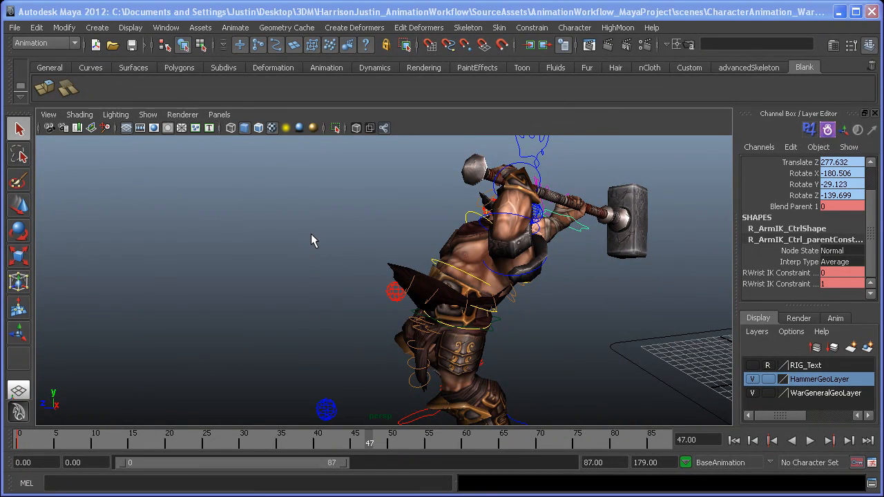
Go to frame 49 and open the Graph Editor for the right arm IK control
middle_click_drag(311, 236, 320, 198, "alt")
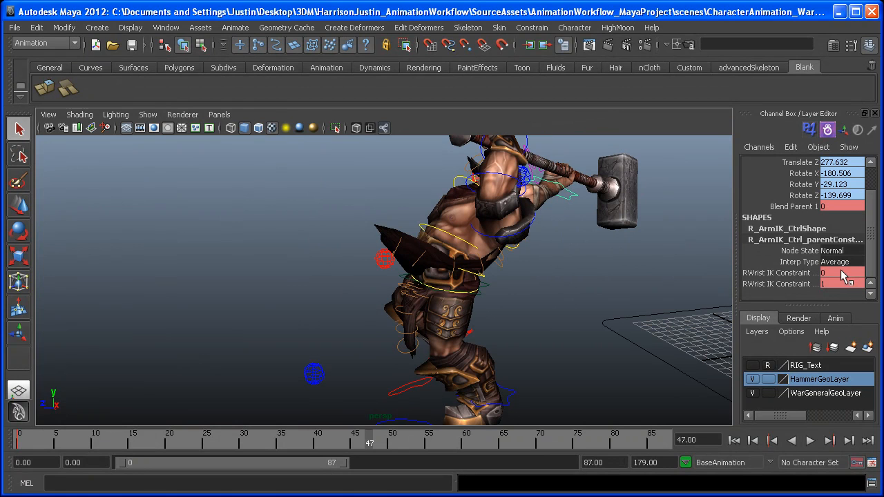
mouse_move(375, 443)
left_mouse_down()
mouse_move(407, 448)
mouse_move(389, 449)
left_mouse_up()
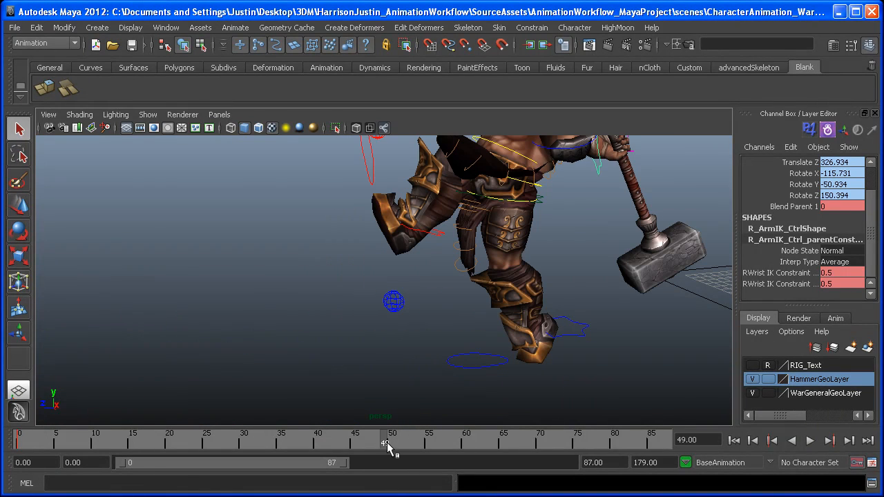
left_click(170, 32)
mouse_move(208, 74)
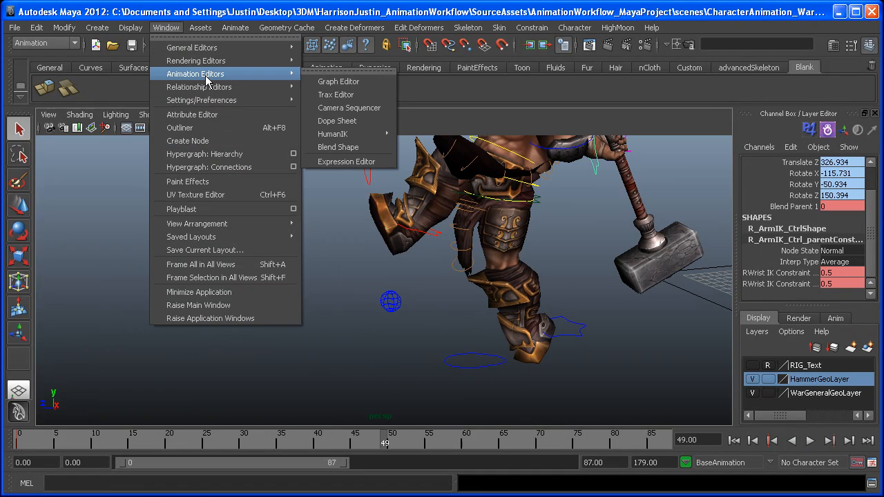
left_click(328, 83)
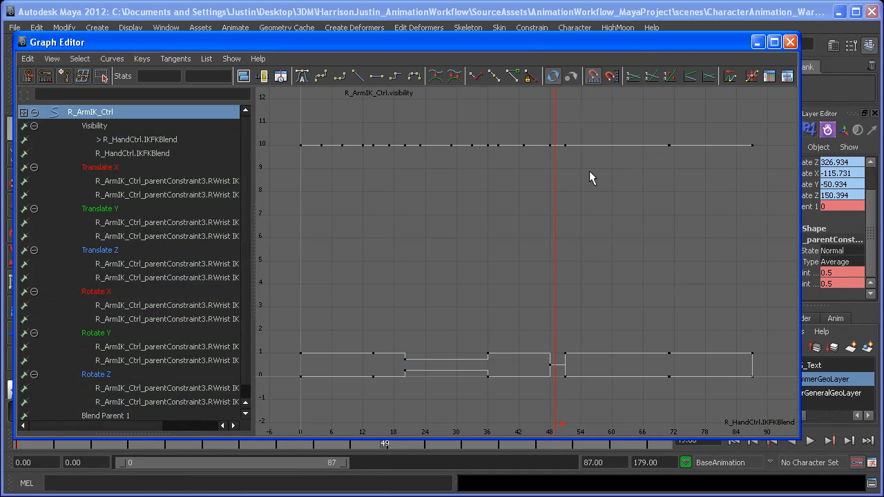
Examine the right wrist IK constraint weight curves under Translate X through Rotate Z, and close the Graph Editor
left_click(160, 180)
left_click(171, 194)
left_click(173, 180)
left_click(176, 195)
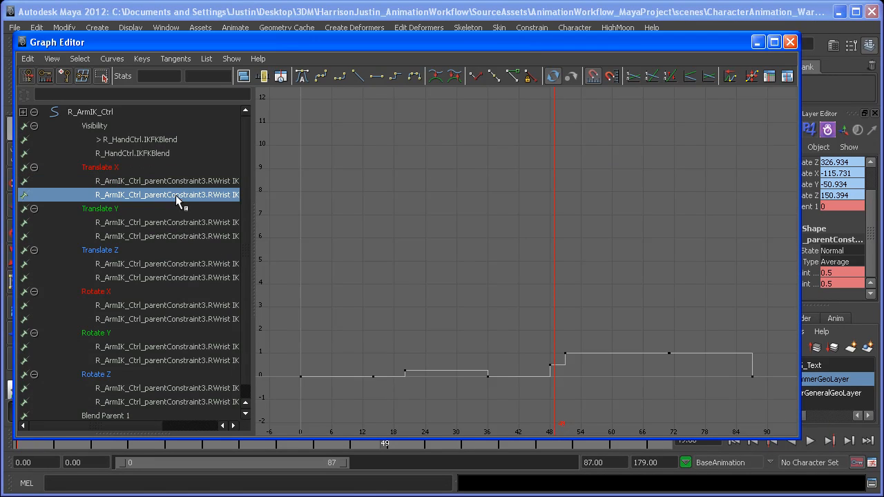
left_click_drag(178, 181, 182, 400)
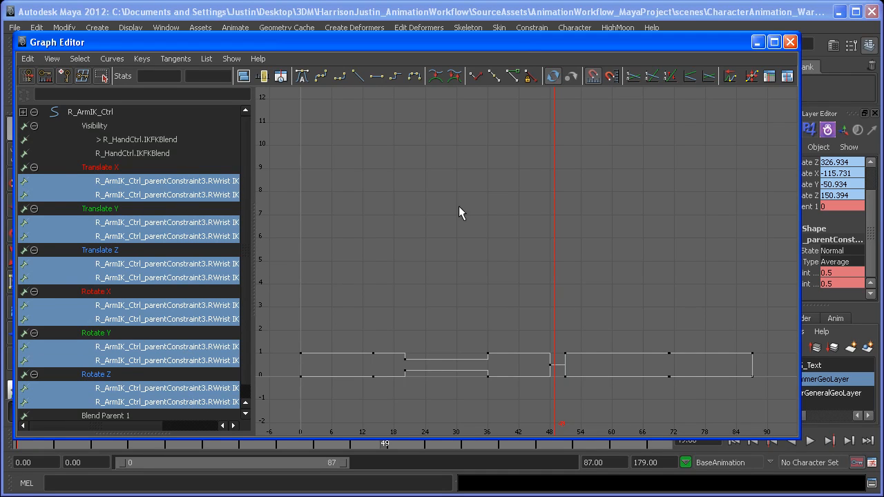
left_click(790, 43)
Select the whole character with its hammer and compare the poses at frames 48 and 51
left_click_drag(415, 270, 325, 270, "alt")
right_click_drag(524, 302, 417, 243, "alt")
left_click_drag(492, 181, 312, 366)
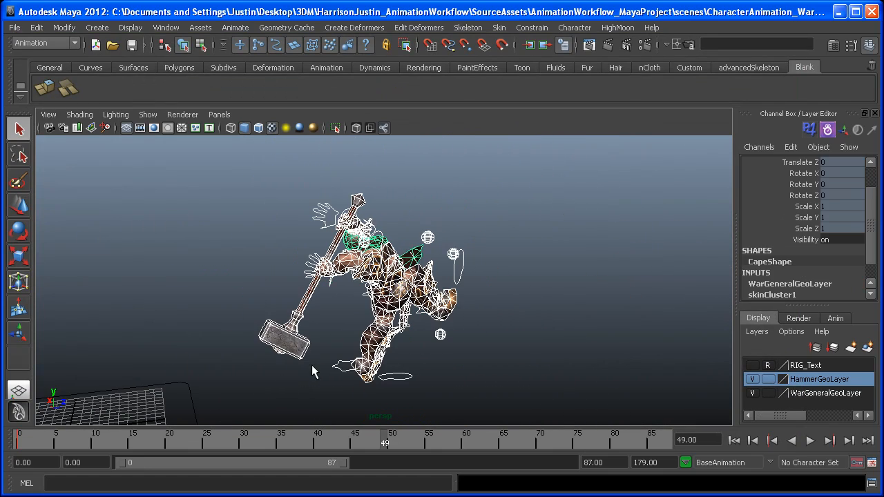
right_click_drag(430, 361, 466, 373, "alt")
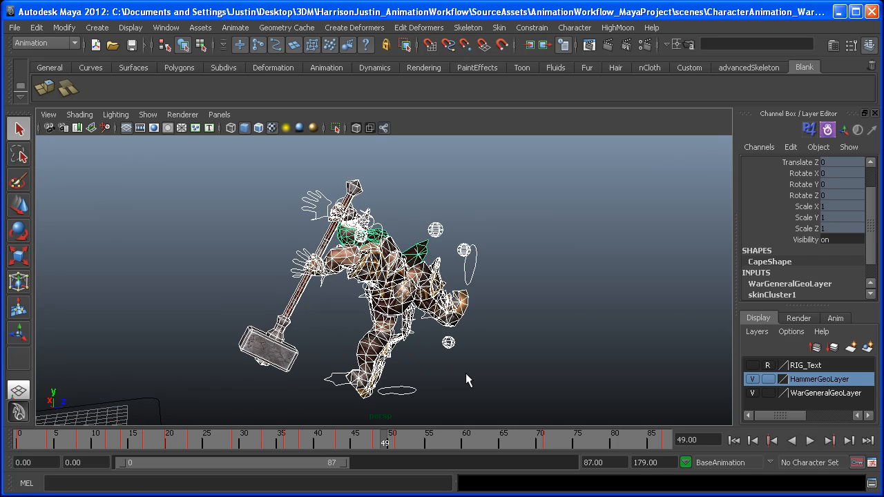
left_click(377, 443)
left_click_drag(441, 263, 465, 268, "alt")
right_click_drag(429, 285, 341, 288, "alt")
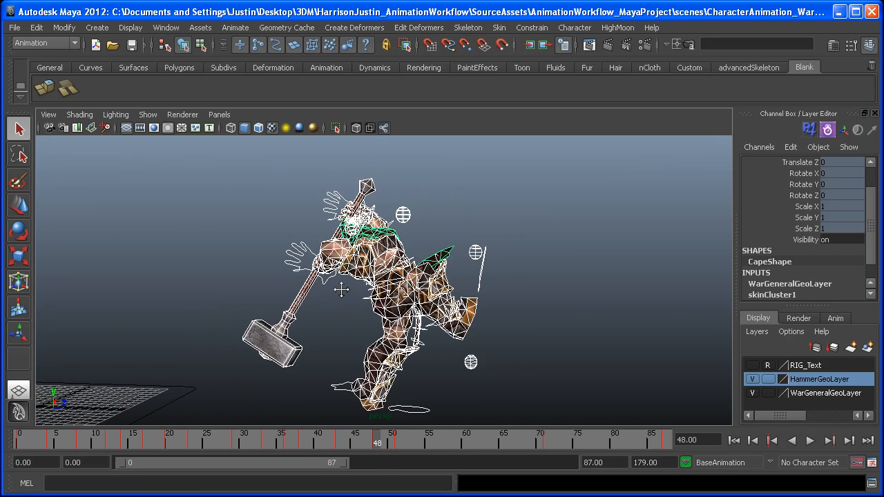
middle_click_drag(341, 288, 274, 286, "alt")
left_click(398, 440)
middle_click_drag(435, 358, 375, 257, "alt")
right_click_drag(375, 257, 585, 370, "alt")
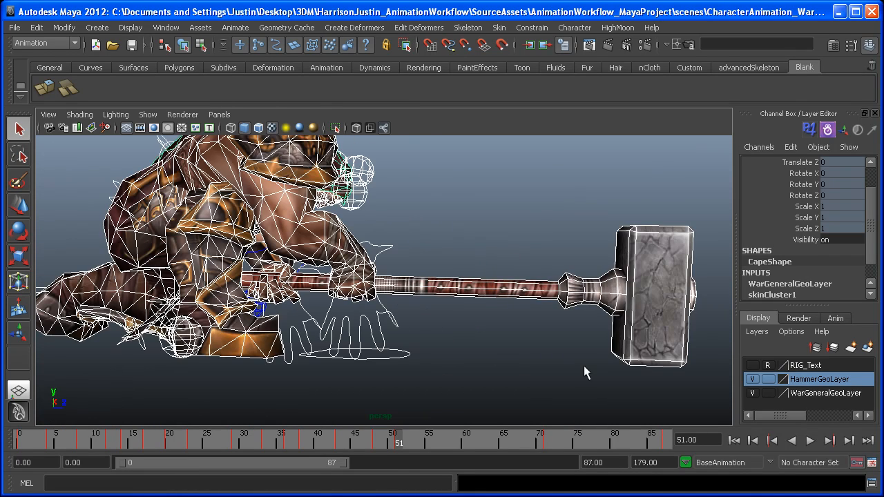
Select the right arm IK control and compare its parent constraint weights and hand position at frames 51 and 48
middle_click_drag(430, 284, 446, 323, "alt")
left_click_drag(446, 323, 180, 293, "alt")
right_click_drag(180, 293, 293, 275, "alt")
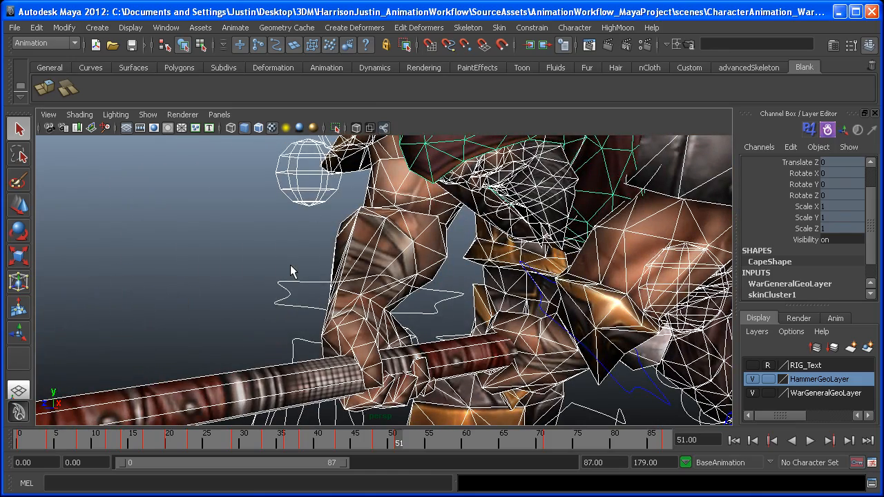
left_click(266, 296)
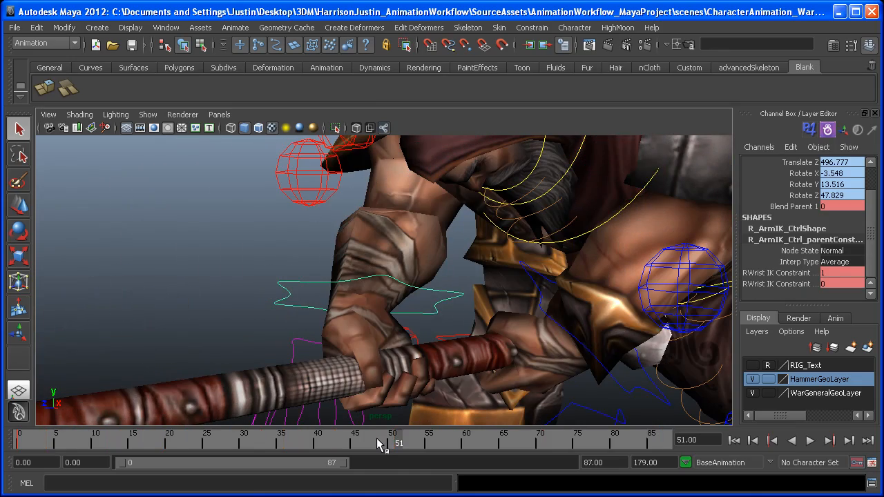
left_click(378, 441)
left_click_drag(515, 311, 502, 335, "alt")
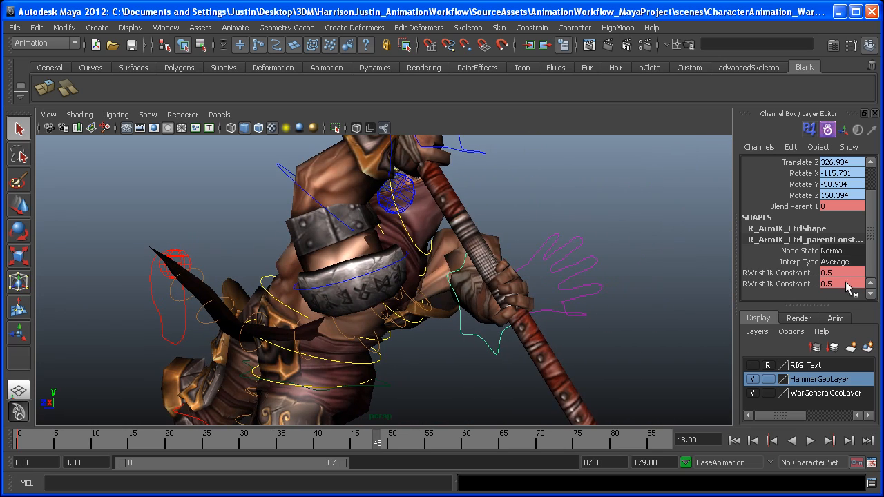
left_click_drag(424, 316, 496, 283, "alt")
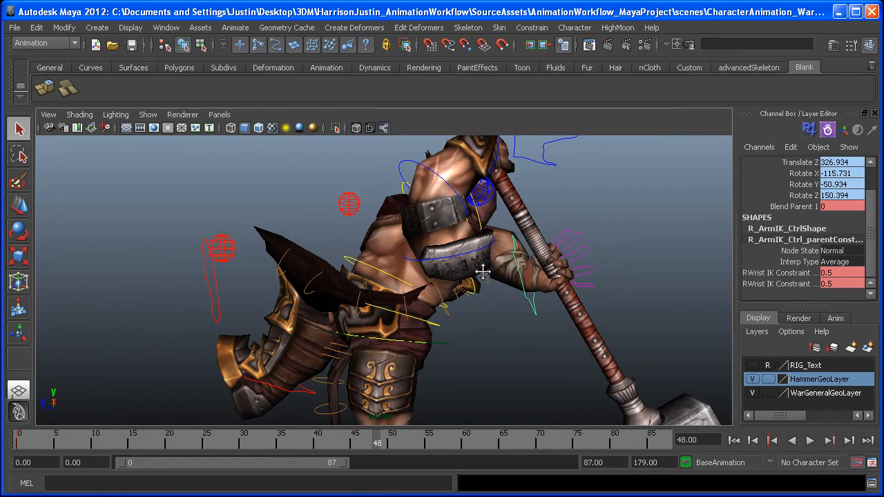
Return to frame 51, examine the right hand's grip on the hammer handle, and select the whole character with the hammer
middle_click_drag(367, 345, 367, 335, "alt")
left_click_drag(380, 435, 395, 444)
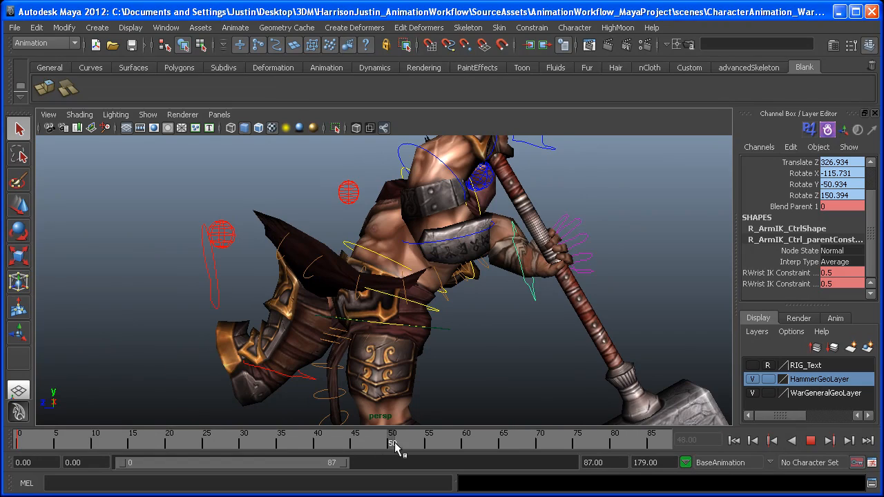
middle_click_drag(374, 413, 365, 262, "alt")
left_click_drag(364, 262, 313, 298, "alt")
scroll(314, 304, "up", 5)
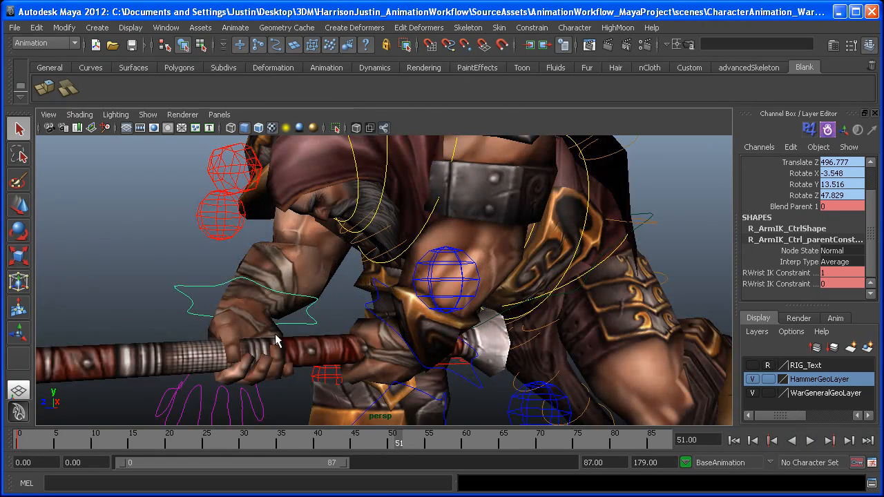
scroll(414, 320, "up", 1)
left_click(519, 289)
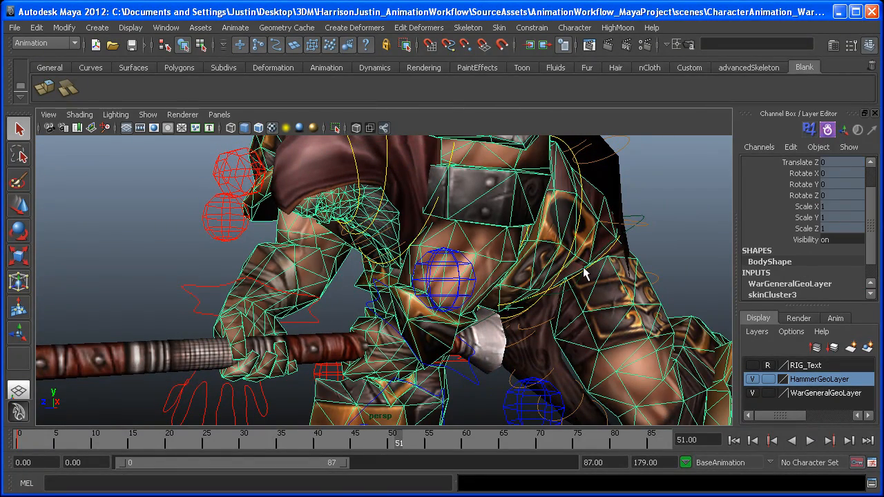
scroll(590, 263, "down", 5)
left_click_drag(474, 217, 223, 447)
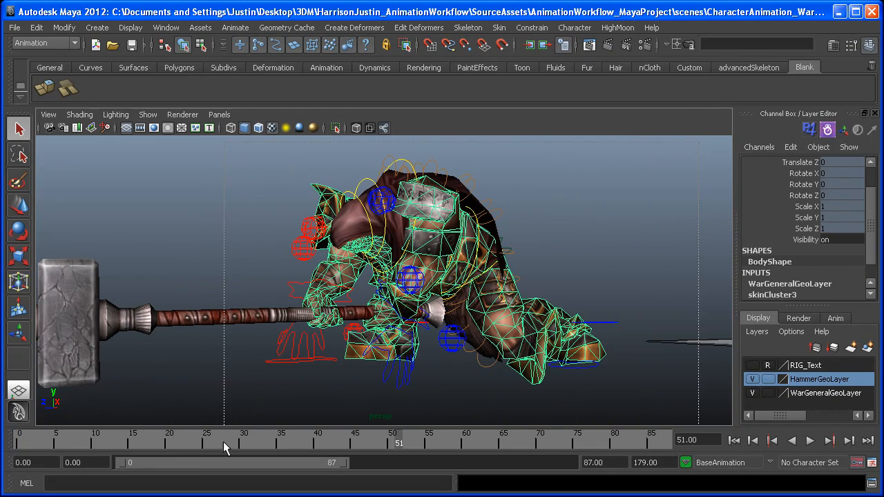
scroll(326, 278, "up", 2)
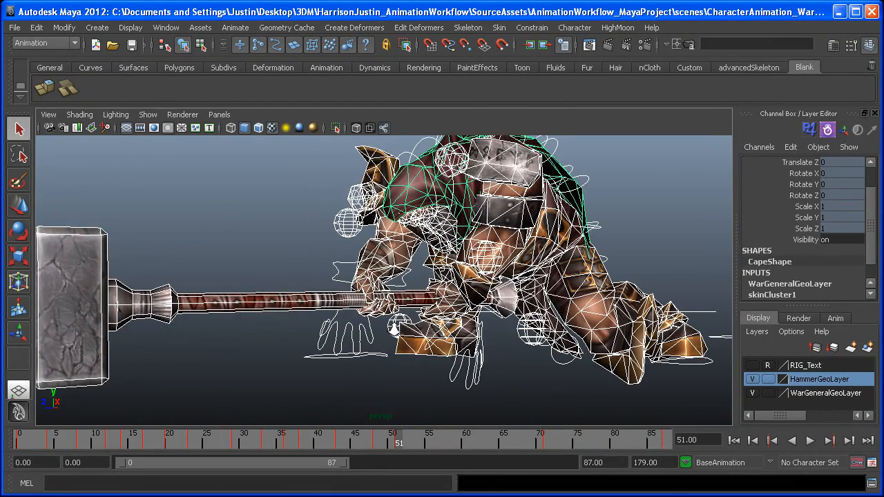
Try right wrist IK constraint weights of 0 and 1 on the right arm IK control at frame 51, and inspect the hand
left_click(326, 278)
left_click(803, 272)
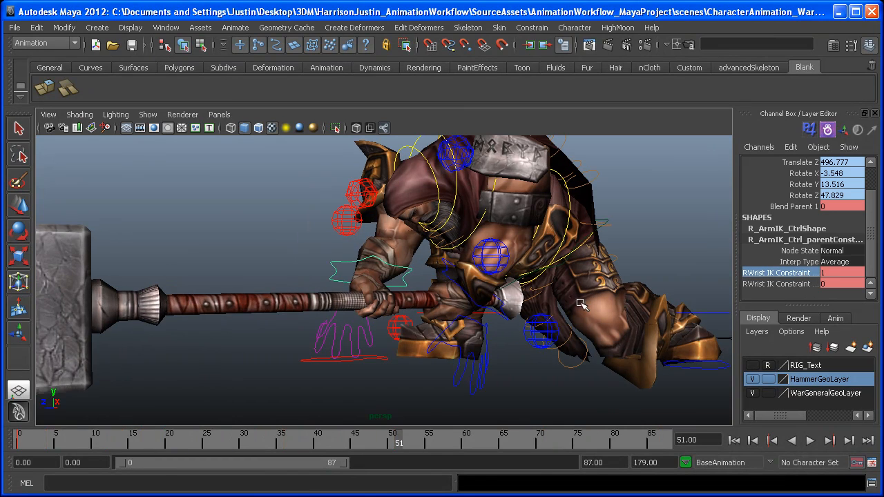
double_click(827, 274)
key("Return")
left_click(833, 284)
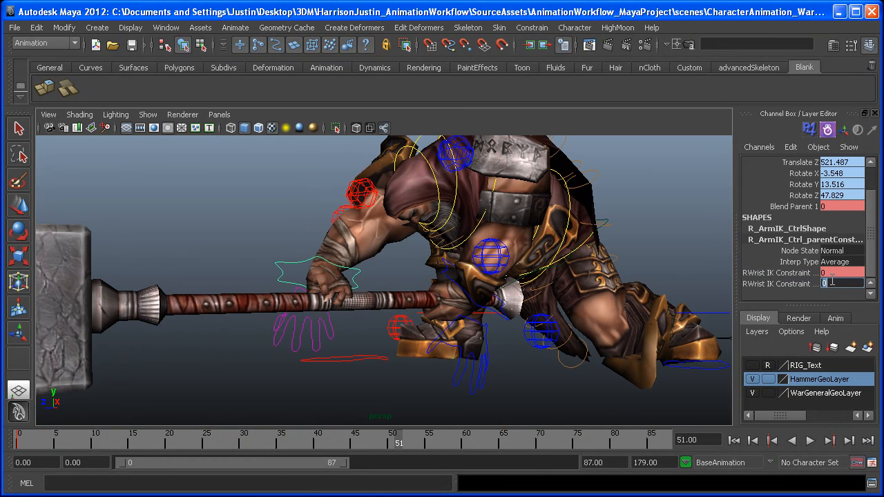
type("1")
key("Return")
left_click_drag(285, 275, 493, 259, "alt")
middle_click_drag(491, 265, 445, 354, "alt")
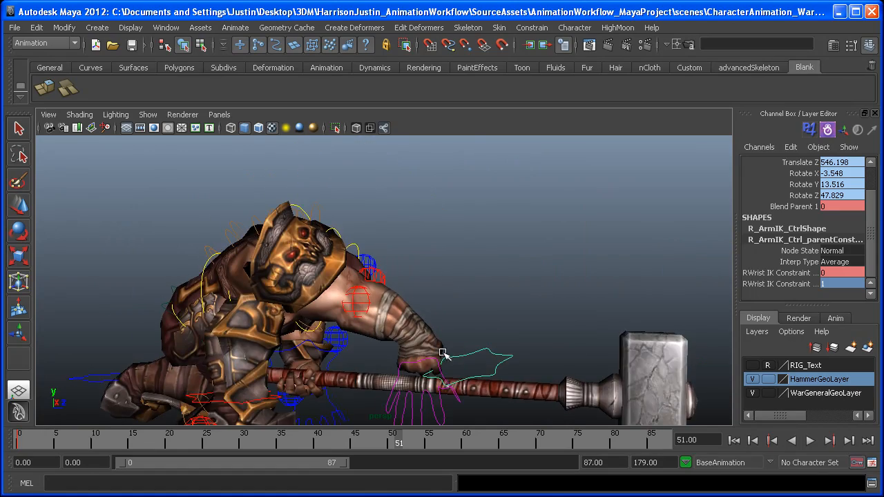
left_click_drag(444, 353, 146, 358, "alt")
middle_click_drag(146, 357, 181, 297, "alt")
right_click_drag(181, 297, 431, 330, "alt")
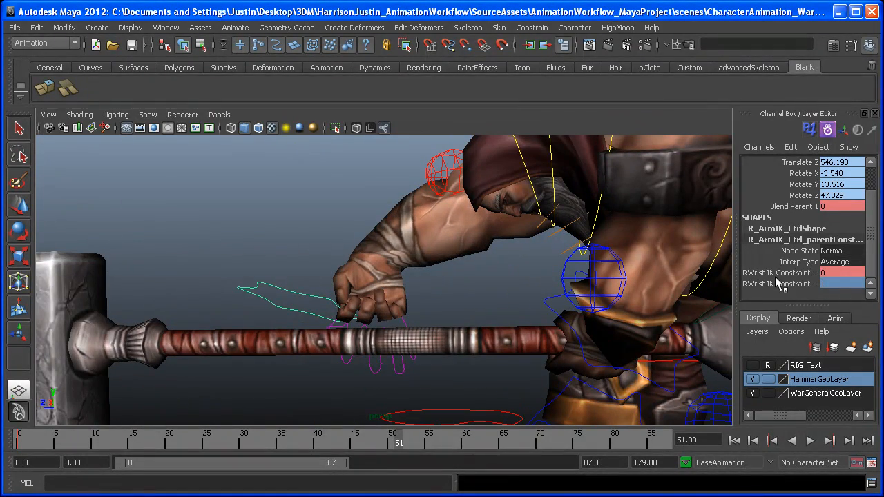
Try a first right wrist IK constraint weight of 4.5, and restore the two weights to 1 and 0
left_click(779, 274)
middle_click_drag(514, 368, 608, 365)
left_click(833, 277)
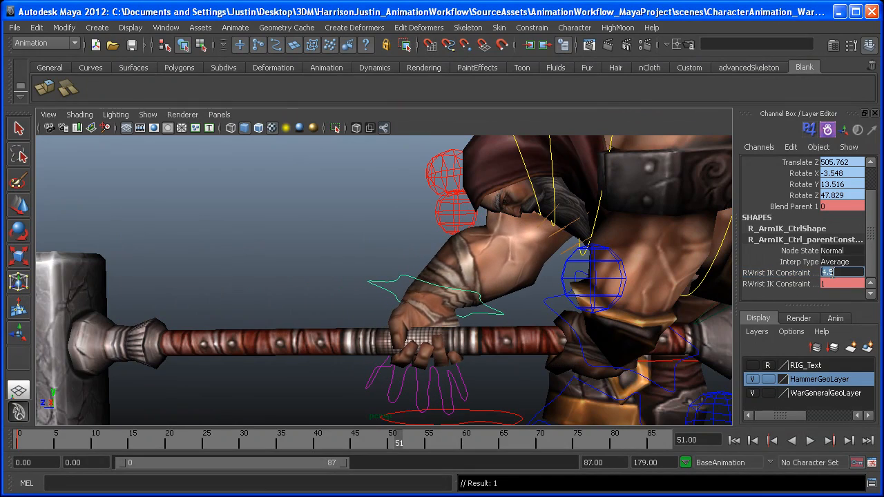
type("1")
key("Tab")
type("0")
key("Return")
Show locators in the viewport and select the right wrist IK constraint locator at the gripping hand
right_click_drag(387, 323, 228, 342, "alt")
left_click_drag(230, 345, 221, 370, "alt")
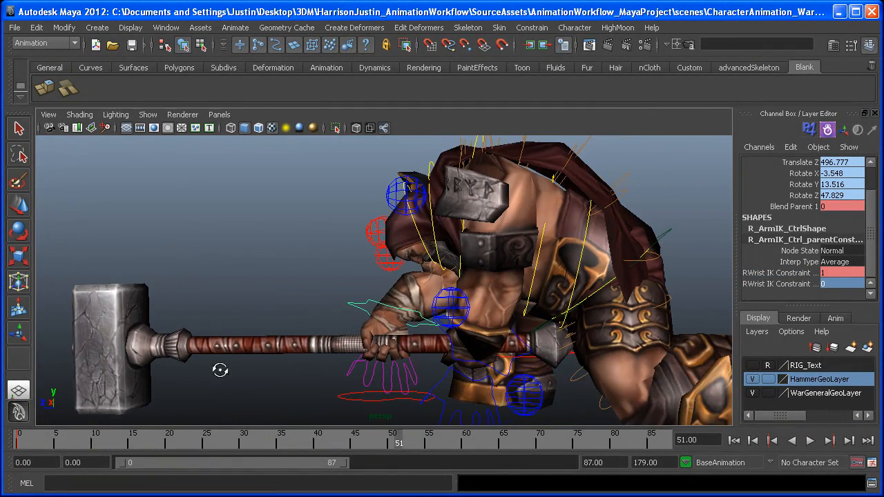
right_click_drag(220, 370, 375, 357, "alt")
middle_click_drag(375, 356, 320, 331, "alt")
left_click(148, 115)
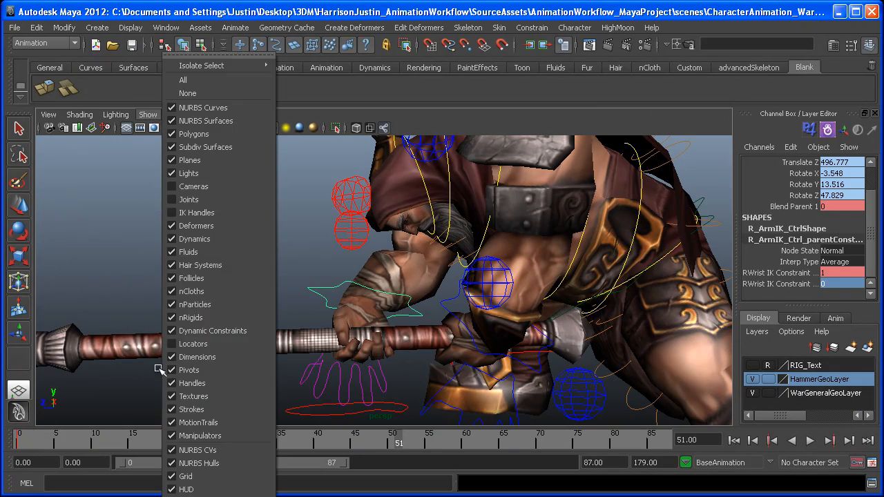
left_click(207, 343)
right_click_drag(207, 343, 538, 345, "alt")
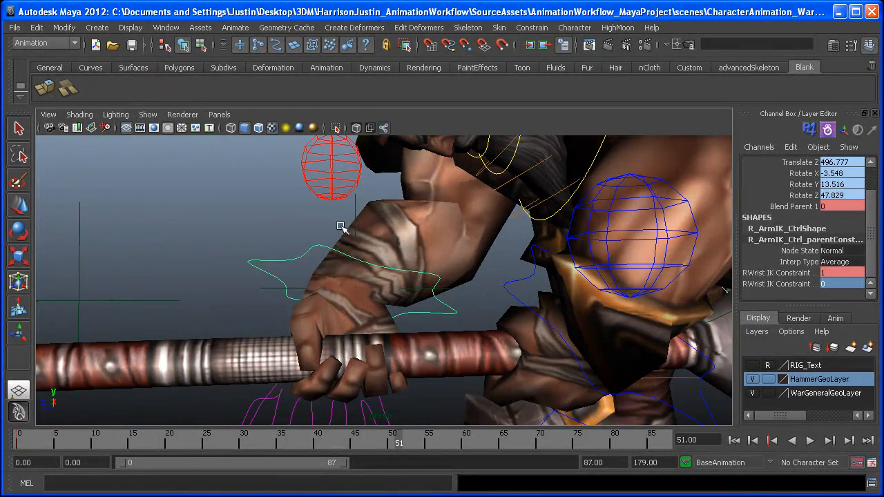
left_click(355, 207)
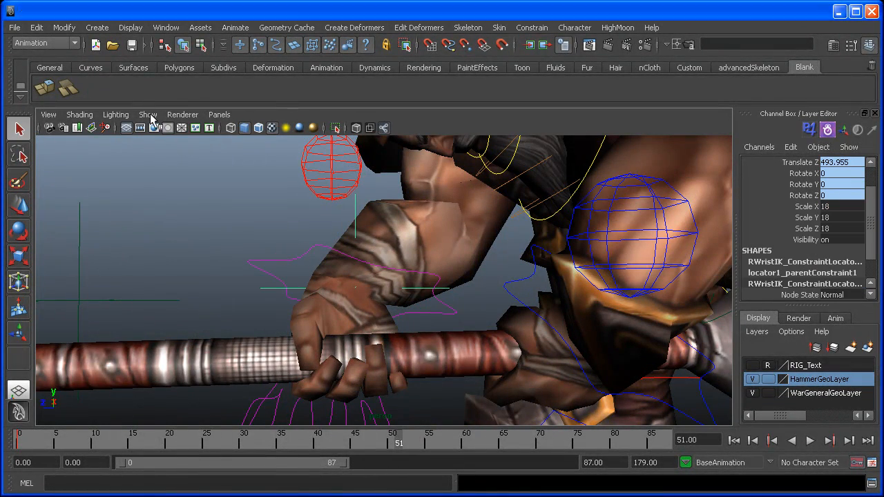
left_click(148, 114)
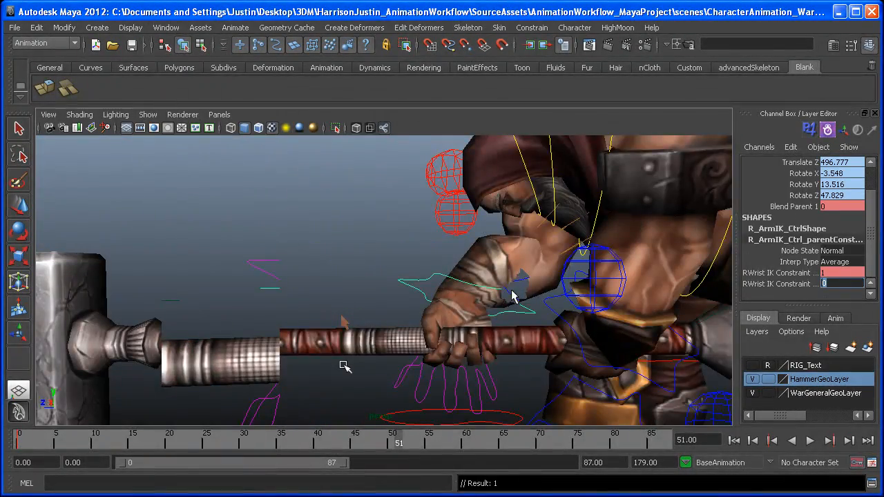
Select the left arm IK control and inspect its keyed channels at frame 51
middle_click_drag(515, 297, 454, 306, "alt")
left_click_drag(454, 306, 477, 323, "alt")
left_click(456, 304)
left_click(439, 305)
scroll(446, 352, "down", 5)
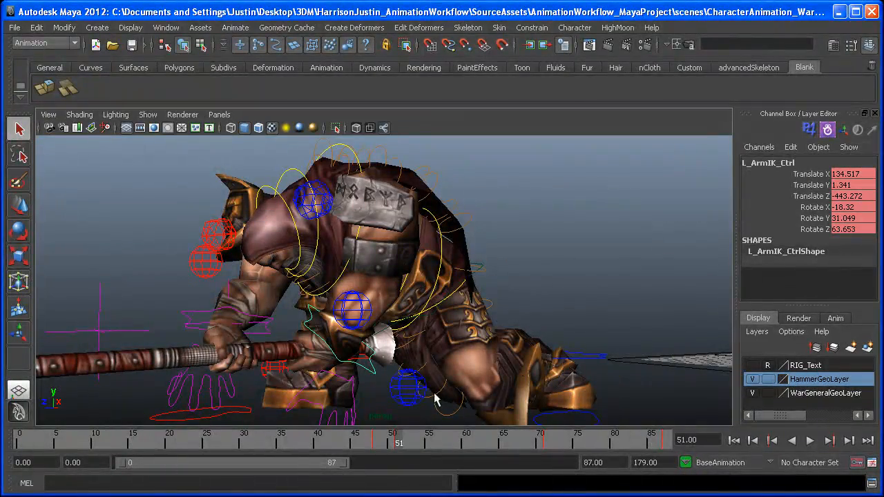
Go to frame 48 and inspect the left arm's wrist, forearm and humerus controls
middle_click_drag(362, 379, 376, 369, "alt")
left_click(378, 443)
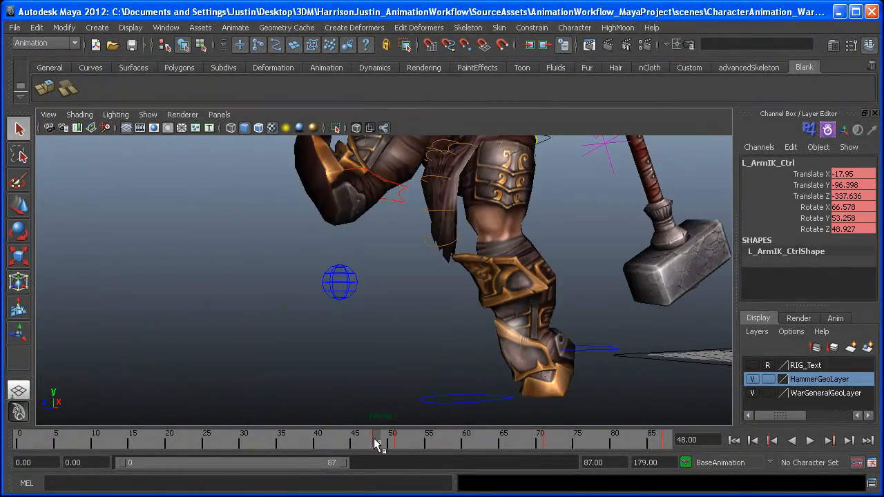
middle_click_drag(465, 230, 332, 456, "alt")
left_click_drag(335, 195, 436, 215, "alt")
left_click(437, 213)
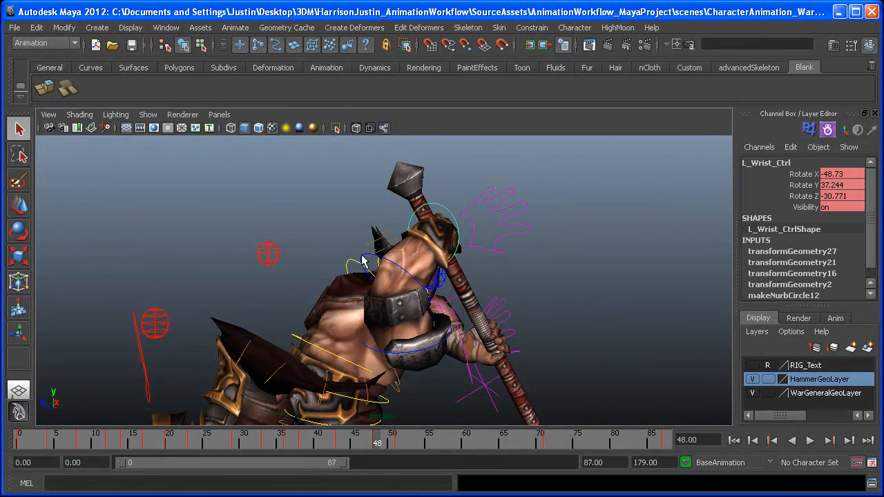
left_click(366, 263)
left_click_drag(359, 353, 369, 356, "alt")
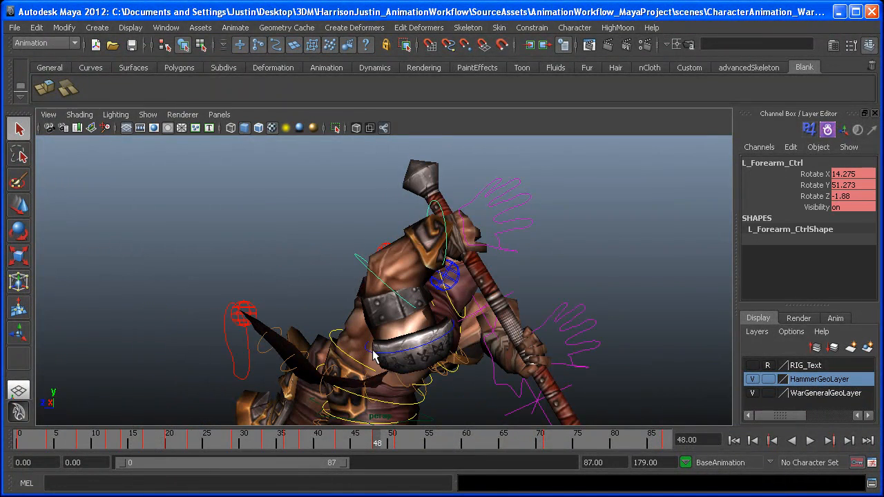
left_click(370, 356)
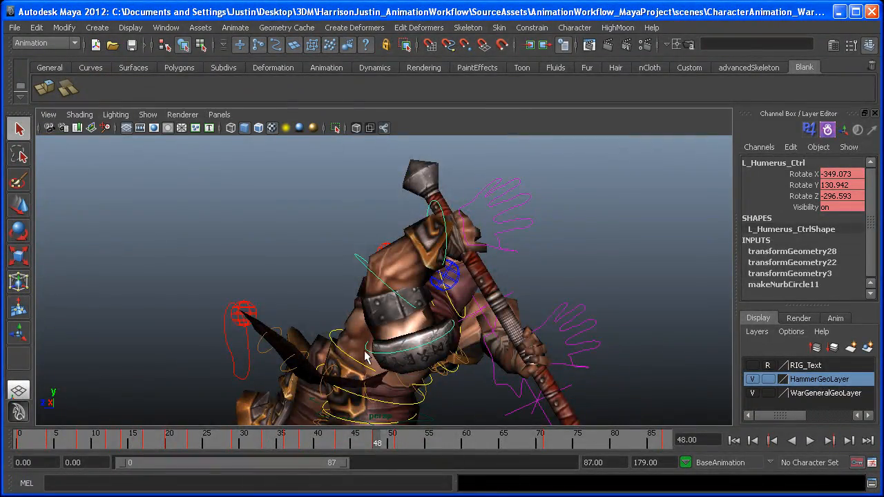
Advance to the next key at frame 51 and examine the crouched pose with the left humerus control selected
key("period")
middle_click_drag(312, 329, 360, 225, "alt")
left_click_drag(294, 318, 292, 329, "alt")
middle_click_drag(293, 329, 420, 205, "alt")
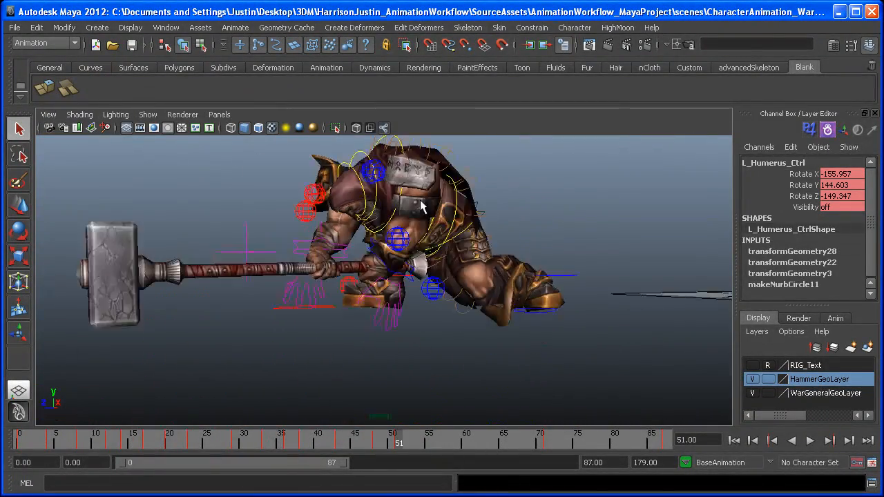
Examine the two-handed grip on the hammer handle and the left arm in the crouched pose at frame 51
right_click_drag(421, 205, 416, 263, "alt")
middle_click_drag(225, 302, 262, 341, "alt")
right_click_drag(263, 341, 310, 347, "alt")
middle_click_drag(309, 347, 343, 313, "alt")
right_click_drag(343, 312, 351, 333, "alt")
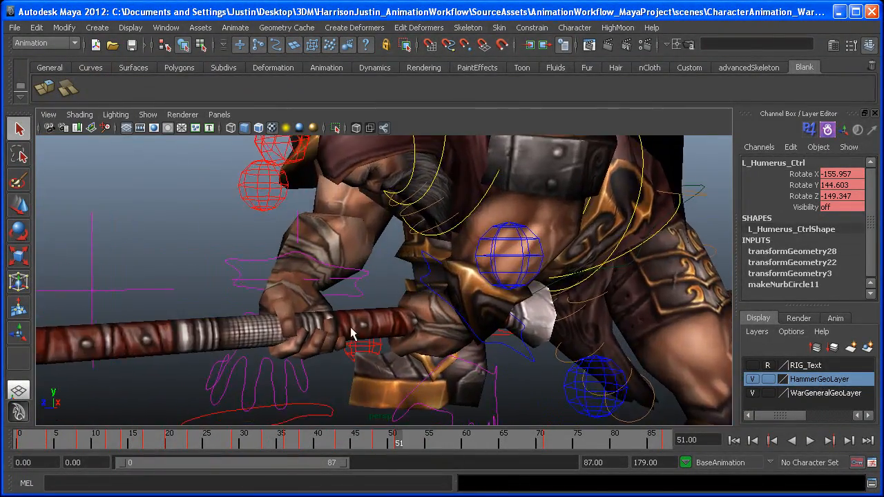
middle_click_drag(381, 299, 362, 307, "alt")
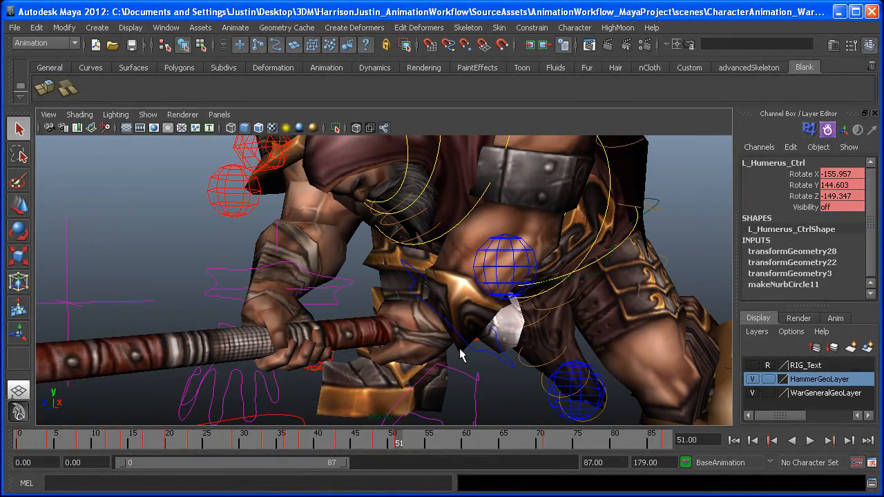
middle_click_drag(504, 370, 389, 351, "alt")
right_click_drag(389, 352, 325, 290, "alt")
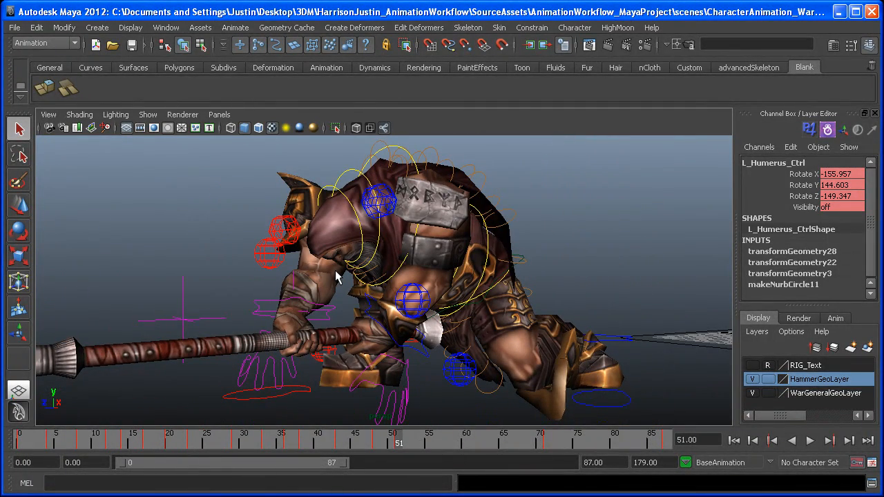
right_click_drag(336, 277, 408, 317, "alt")
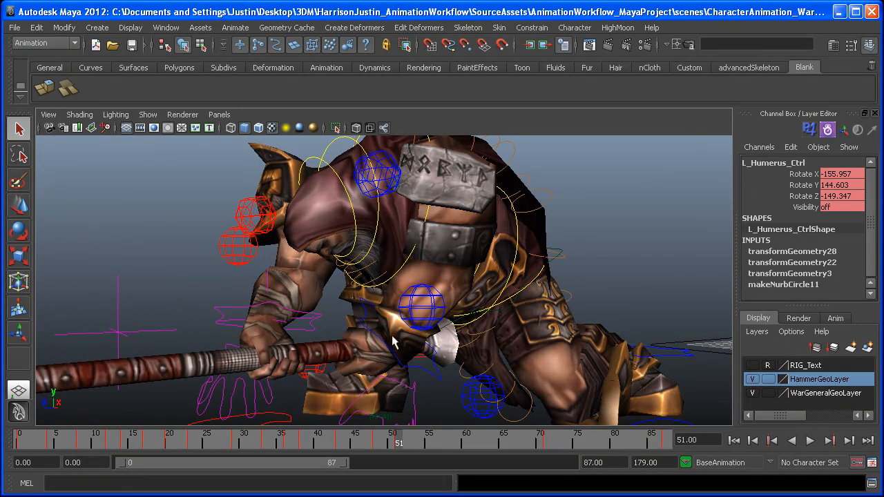
Compare the raised left arm at frame 48 with its grip on the hammer at frame 51
left_click(373, 448)
left_click_drag(415, 289, 288, 339, "alt")
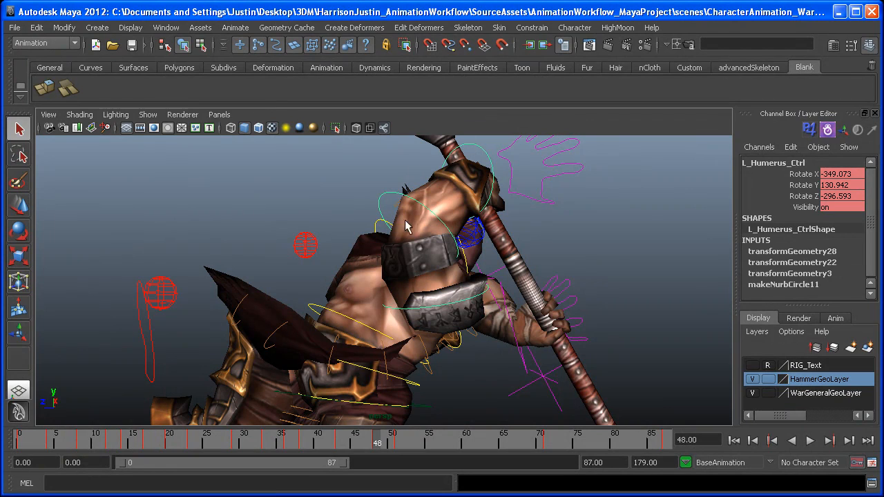
left_click_drag(482, 316, 407, 447, "alt")
left_click(398, 444)
middle_click_drag(419, 304, 425, 273, "alt")
scroll(329, 313, "up", 4)
left_click_drag(328, 313, 427, 402, "alt")
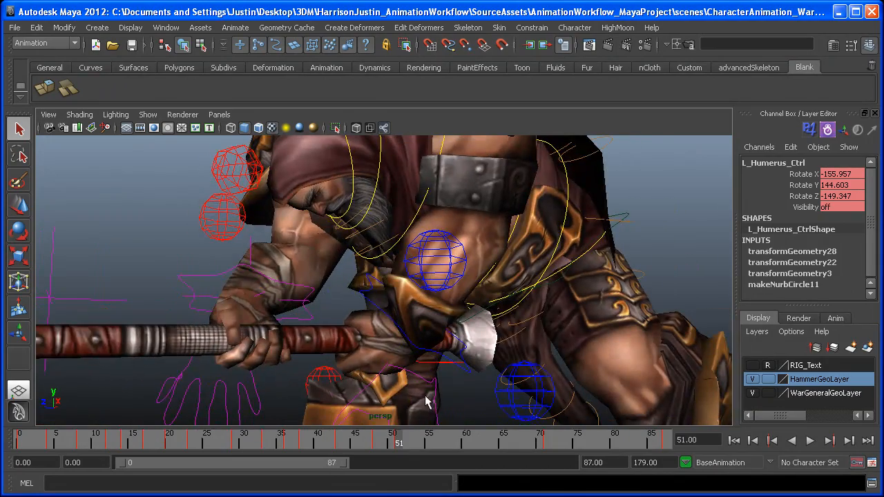
Select the left hand control and compare its IKFKBlend channel at frames 51 and 48
left_click(429, 388)
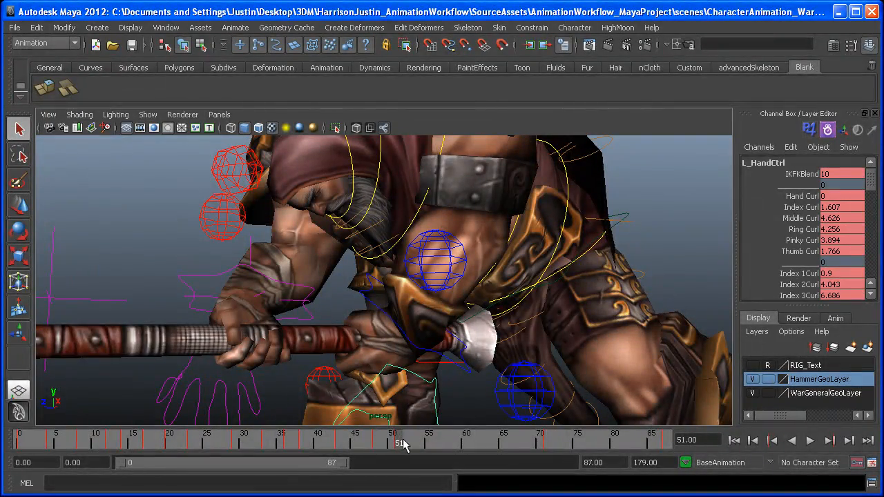
right_click_drag(487, 372, 427, 304, "alt")
left_click_drag(518, 305, 436, 391, "alt")
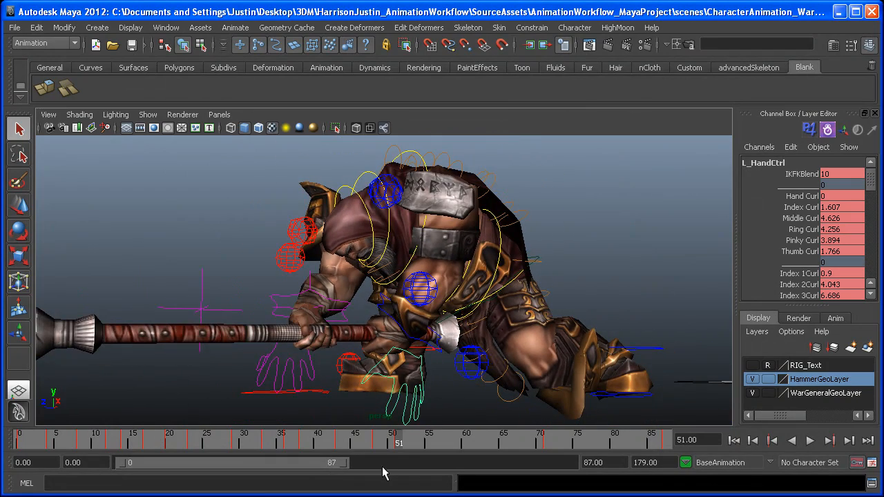
left_click(379, 446)
left_click_drag(525, 331, 513, 353, "alt")
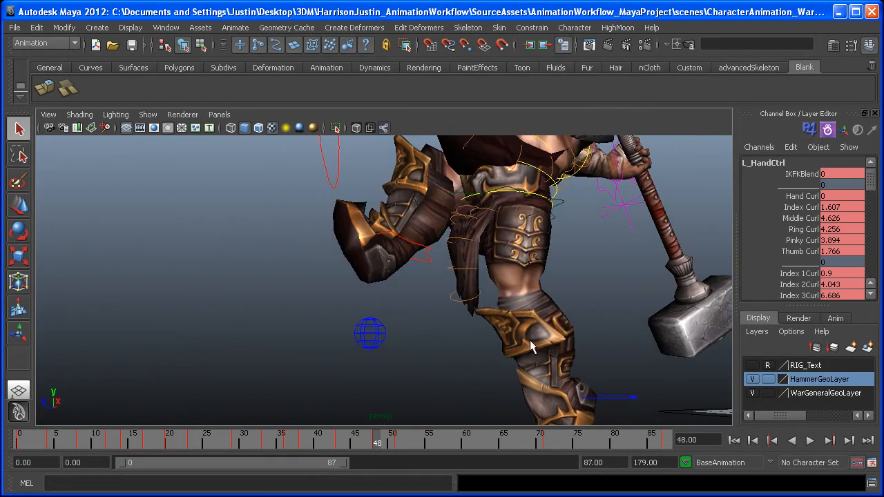
right_click_drag(512, 352, 380, 279, "alt")
left_click_drag(364, 276, 387, 274, "alt")
middle_click_drag(387, 275, 429, 316, "alt")
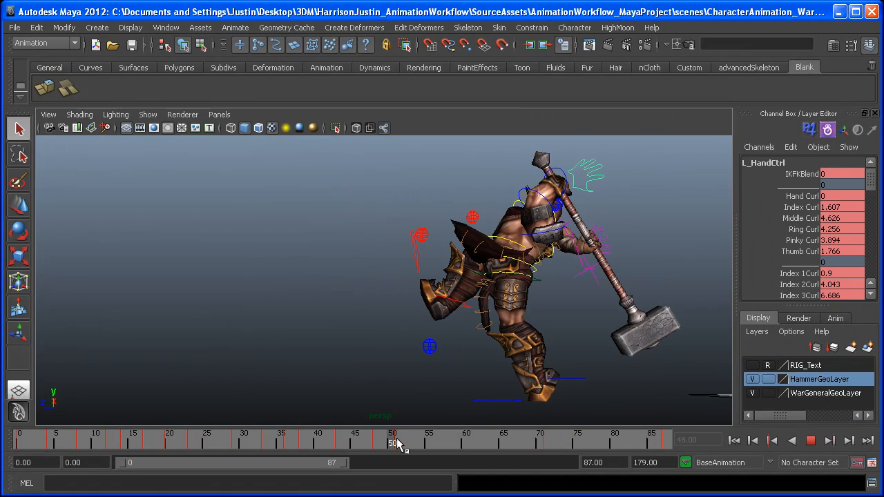
Return to frame 51 and examine the crouched pose with the left hand control selected
left_click_drag(398, 439, 402, 438)
middle_click_drag(431, 323, 471, 215, "alt")
right_click_drag(471, 215, 584, 272, "alt")
middle_click_drag(584, 272, 409, 342, "alt")
left_click_drag(409, 341, 430, 391, "alt")
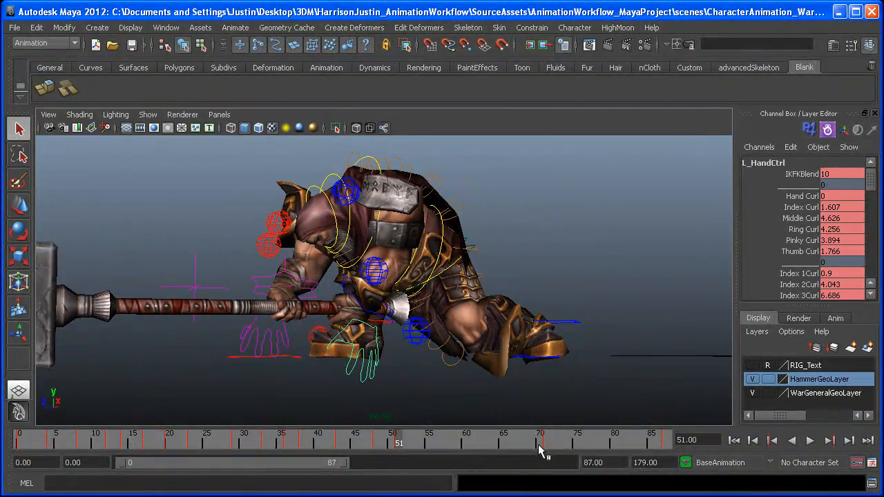
Go to the key at frame 71 and review the crouch between frames 51 and 71
left_click(547, 442)
middle_click_drag(502, 229, 450, 297, "alt")
left_click_drag(450, 298, 520, 299, "alt")
middle_click_drag(346, 370, 422, 308, "alt")
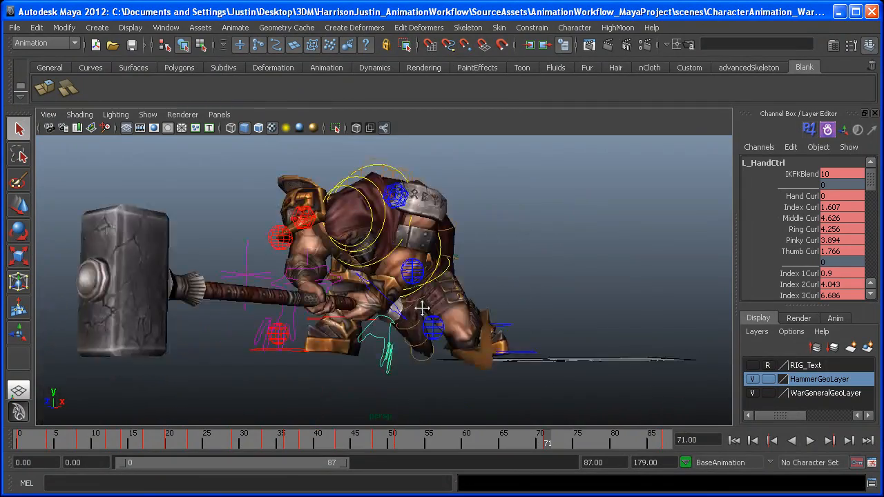
key("alt+v")
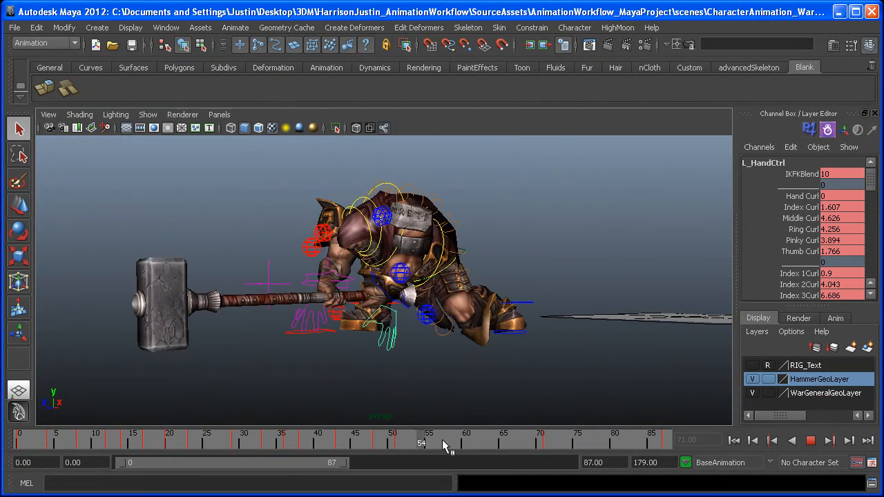
middle_click_drag(516, 373, 468, 397, "alt")
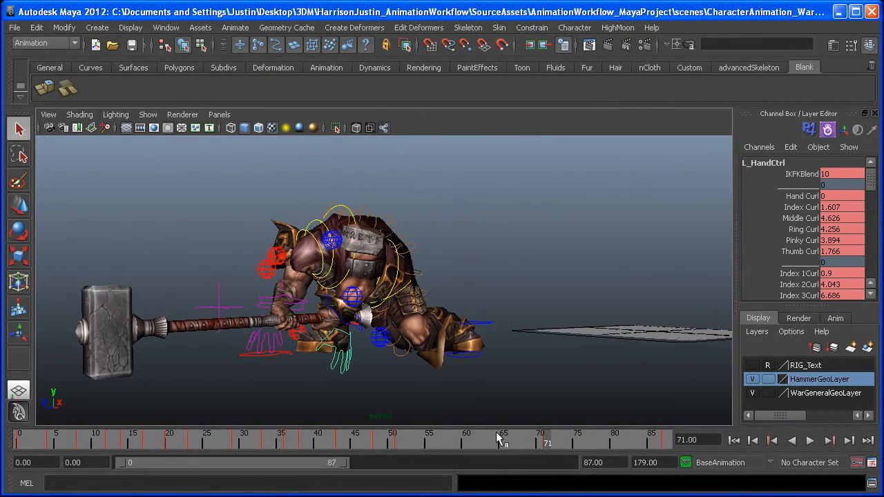
middle_click_drag(539, 309, 509, 323, "alt")
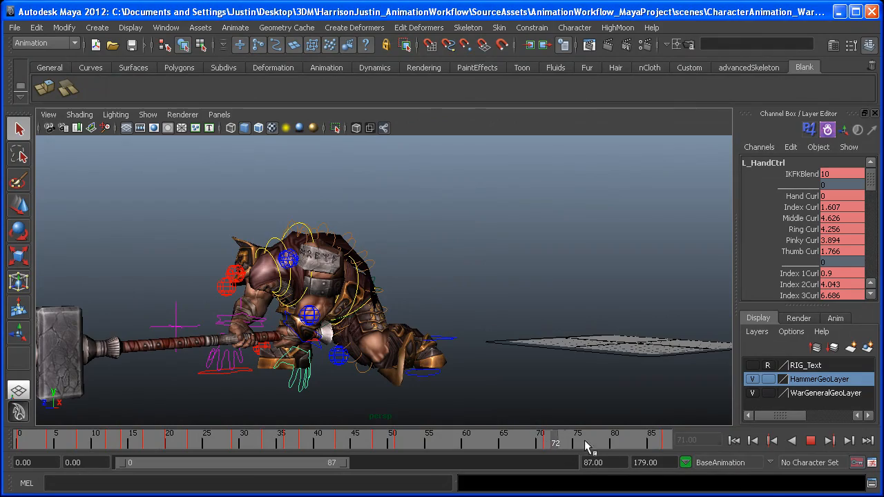
Inspect the left wrist, forearm and humerus FK controls in turn on the final pose at frame 87
scroll(424, 241, "up", 7)
middle_click_drag(424, 244, 519, 382, "alt")
left_click_drag(304, 297, 425, 327, "alt")
middle_click_drag(433, 312, 435, 289, "alt")
left_click_drag(414, 295, 491, 304, "alt")
left_click(490, 293)
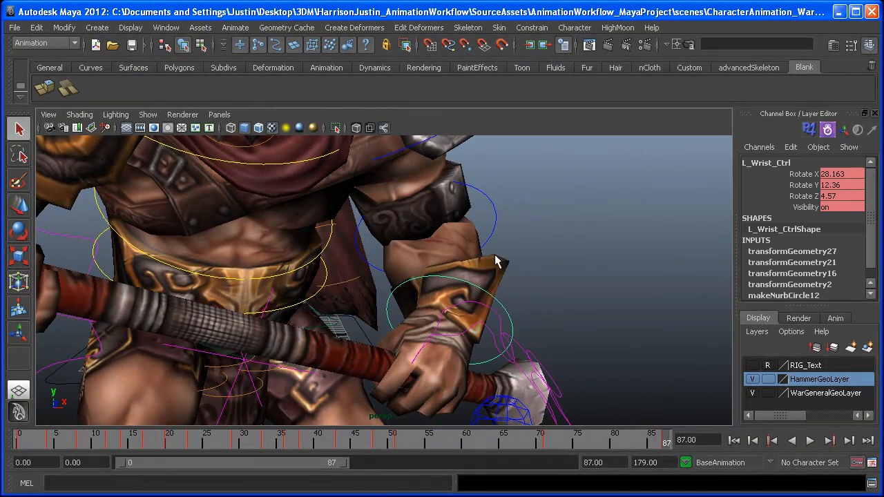
middle_click_drag(495, 256, 499, 280, "alt")
left_click(491, 223)
left_click_drag(490, 187, 482, 178, "alt")
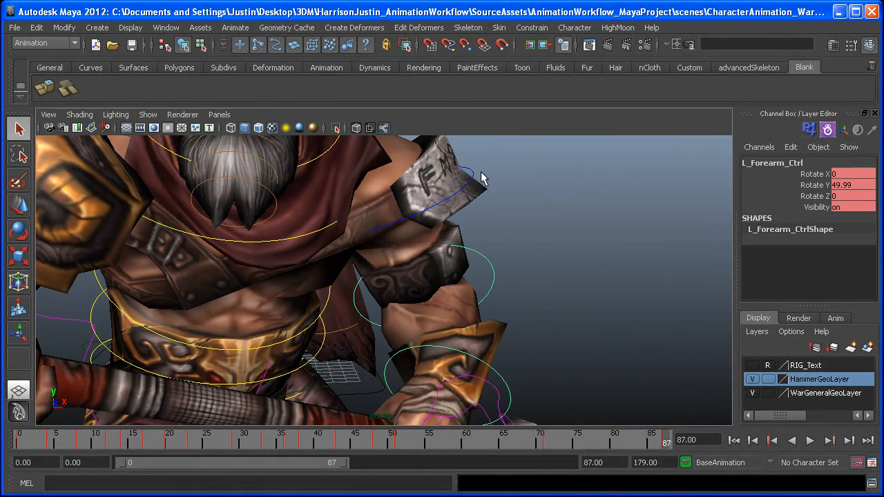
left_click(473, 171)
right_click_drag(367, 210, 266, 290, "alt")
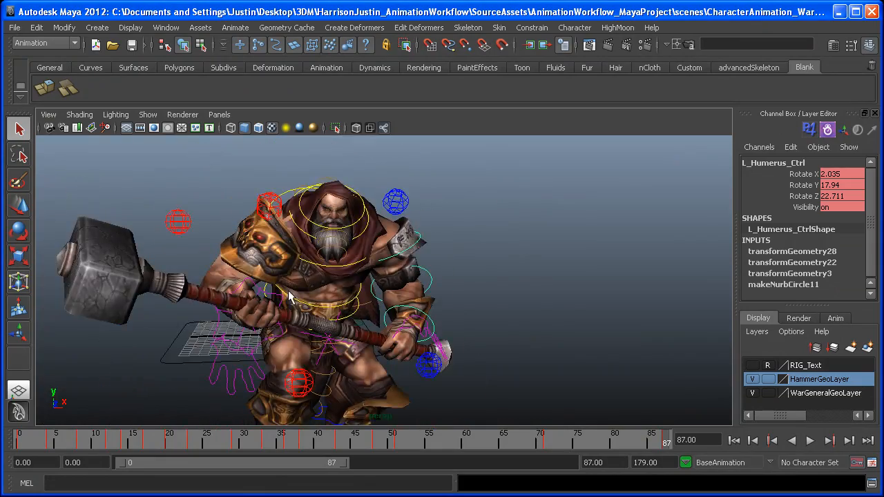
Examine the character's full standing pose at frame 87 from the front and side
middle_click_drag(266, 290, 313, 259, "alt")
left_click_drag(313, 259, 459, 251, "alt")
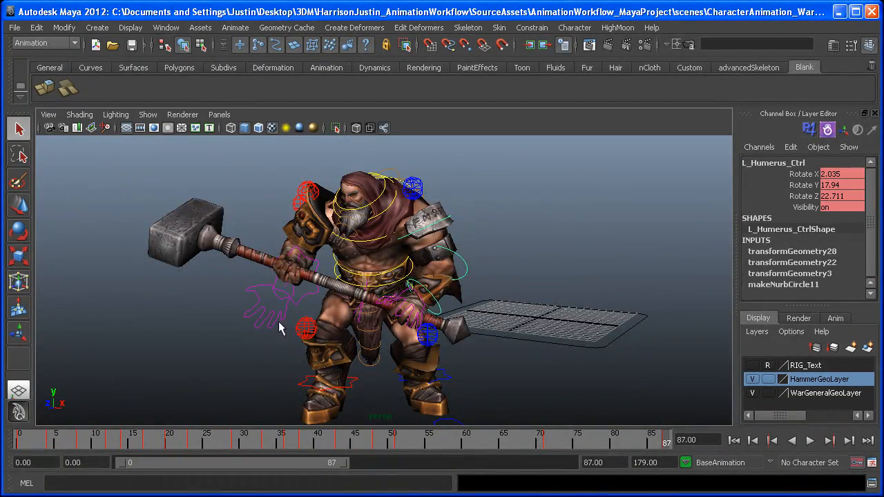
left_click_drag(279, 321, 402, 266, "alt")
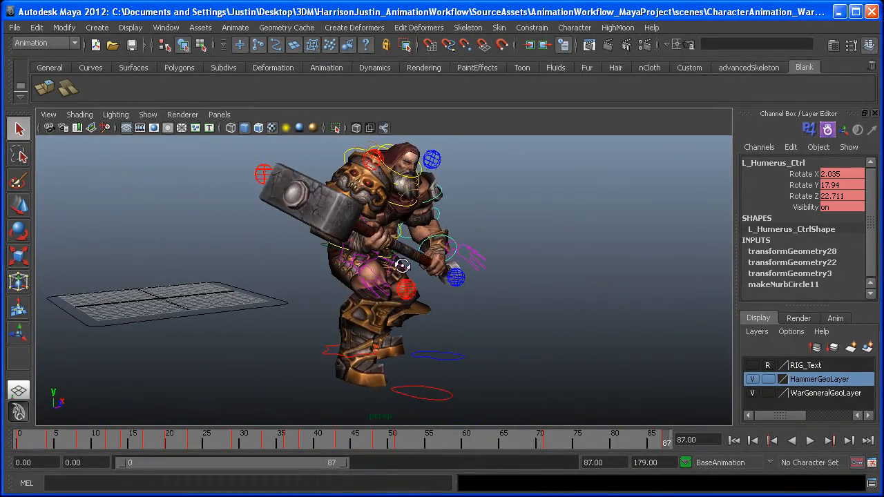
middle_click_drag(402, 266, 351, 292, "alt")
left_click_drag(351, 292, 269, 297, "alt")
right_click_drag(372, 301, 306, 288, "alt")
left_click_drag(306, 288, 386, 310, "alt")
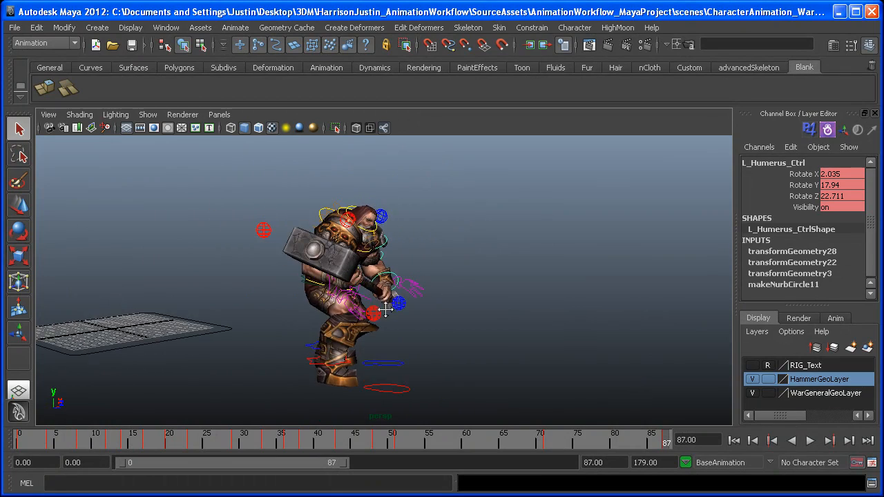
middle_click_drag(386, 310, 370, 322, "alt")
right_click_drag(370, 321, 330, 313, "alt")
middle_click_drag(330, 313, 376, 323, "alt")
Play and scrub through the whole animation between frames 0 and 87 to review the stepped poses
key("alt+v")
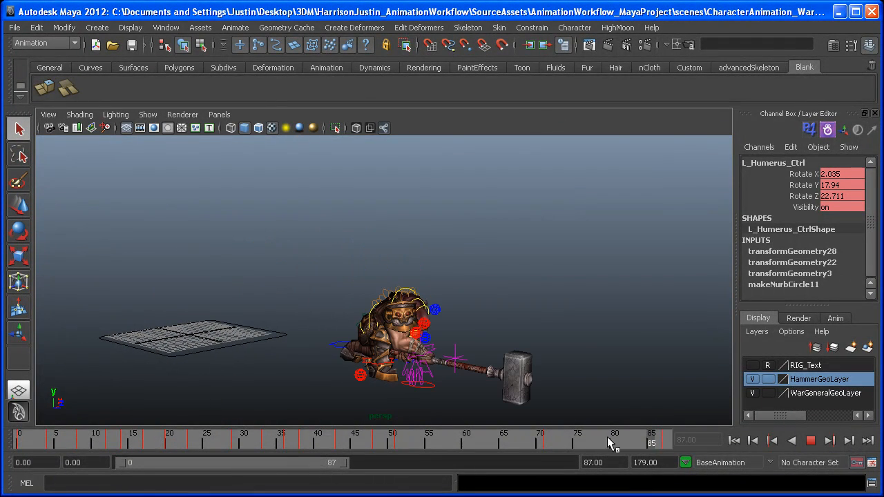
left_click_drag(456, 442, 147, 436)
mouse_move(225, 344)
left_mouse_down("alt")
mouse_move(361, 322)
mouse_move(428, 338)
mouse_move(235, 346)
left_mouse_up("alt")
key("alt+v")
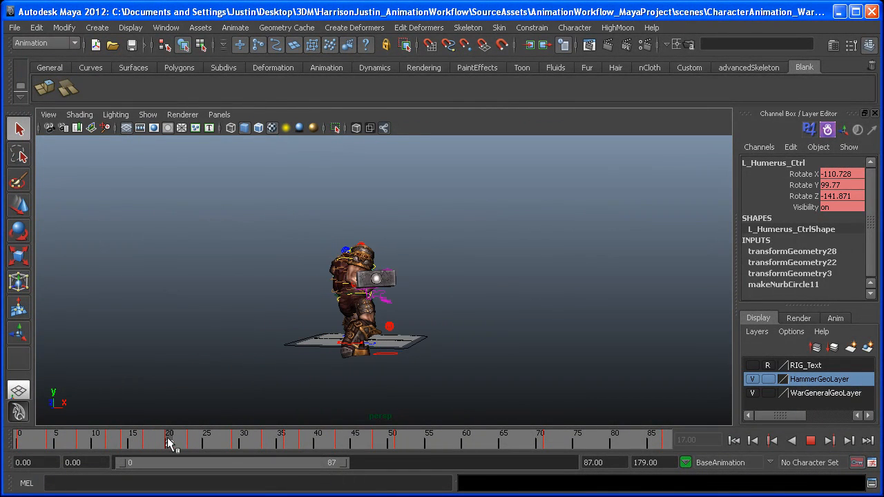
left_click_drag(158, 438, 88, 434)
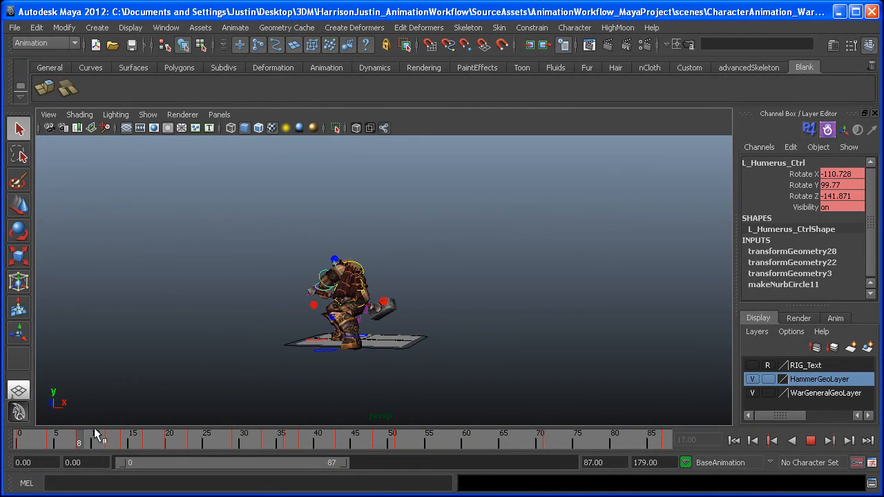
left_click_drag(244, 359, 251, 413, "alt")
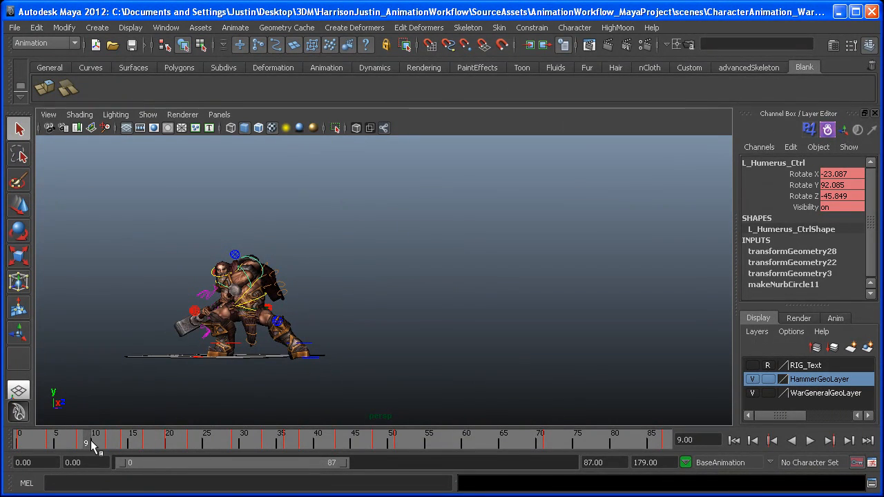
left_click_drag(95, 442, 434, 443)
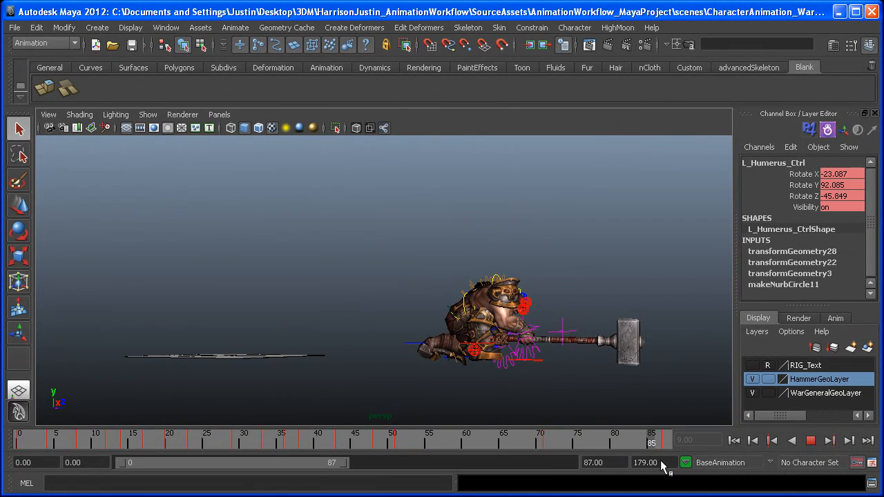
left_click_drag(651, 439, 15, 439)
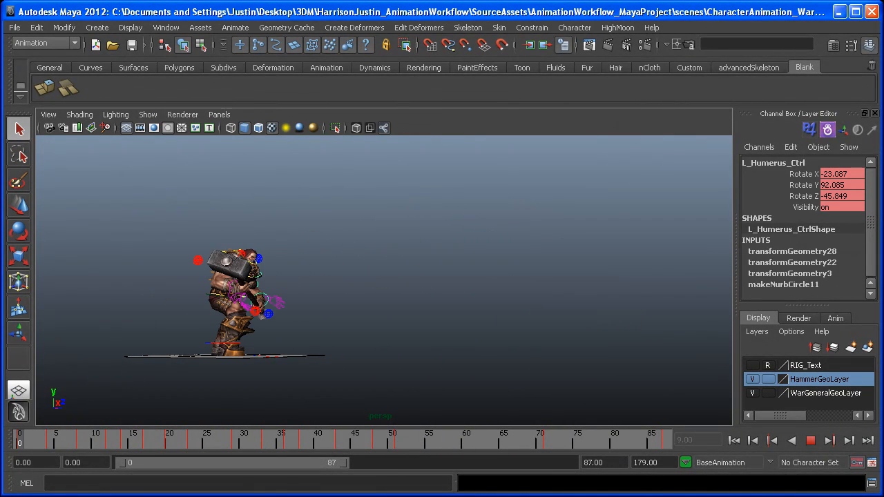
Scrub the opening frames, return to frame 0 and examine the character's starting pose on the grid
left_click_drag(353, 311, 260, 308, "alt")
middle_click_drag(260, 310, 278, 297, "alt")
right_click_drag(278, 297, 293, 335, "alt")
middle_click_drag(292, 335, 330, 325, "alt")
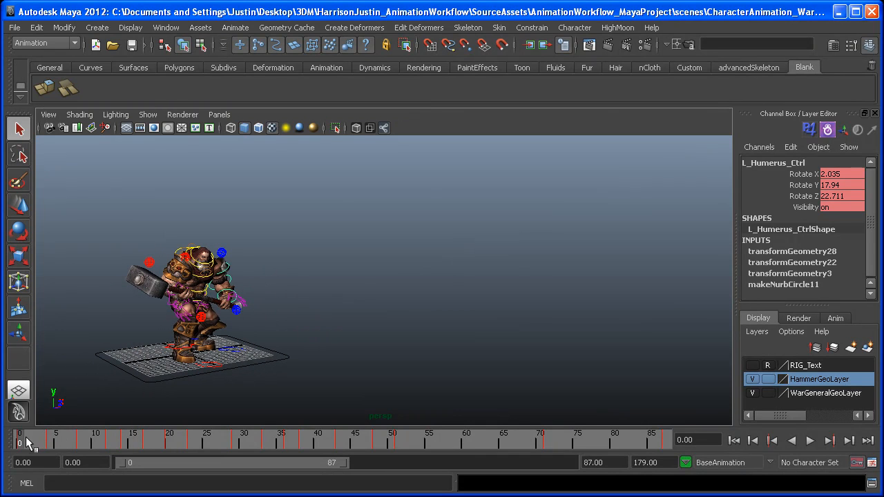
left_click_drag(43, 446, 2, 446)
middle_click_drag(359, 303, 396, 297, "alt")
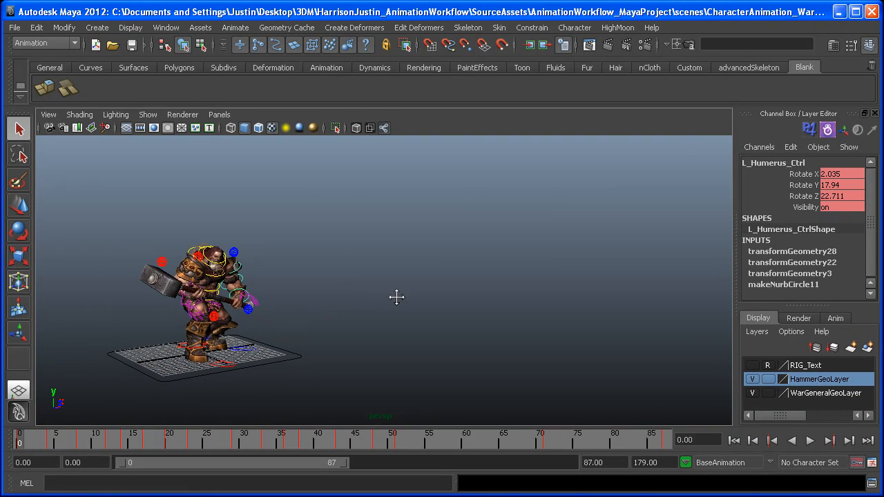
Select the hips control around the character's waist at frame 0
left_click_drag(328, 313, 409, 311, "alt")
middle_click_drag(268, 344, 505, 306, "alt")
left_click_drag(504, 305, 571, 296, "alt")
middle_click_drag(404, 275, 373, 275, "alt")
right_click_drag(297, 259, 345, 246, "alt")
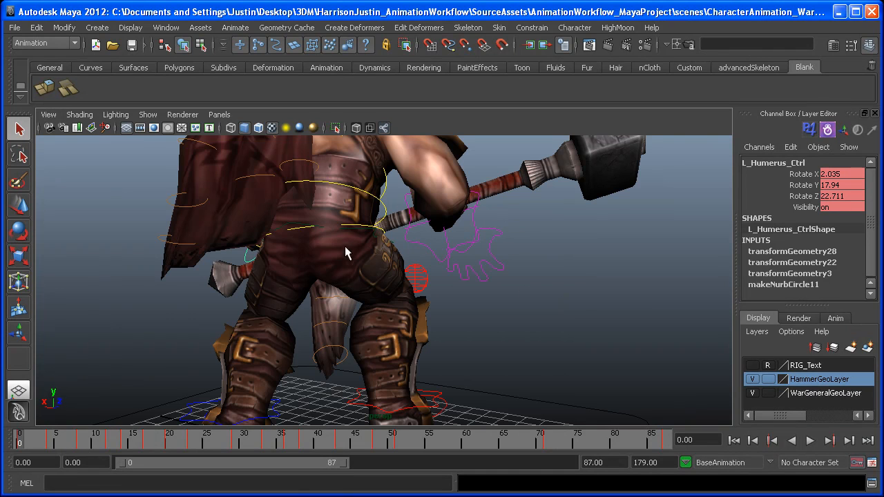
left_click(296, 226)
right_click_drag(477, 279, 414, 296, "alt")
mouse_move(18, 439)
left_mouse_down()
mouse_move(89, 442)
mouse_move(20, 439)
left_mouse_up()
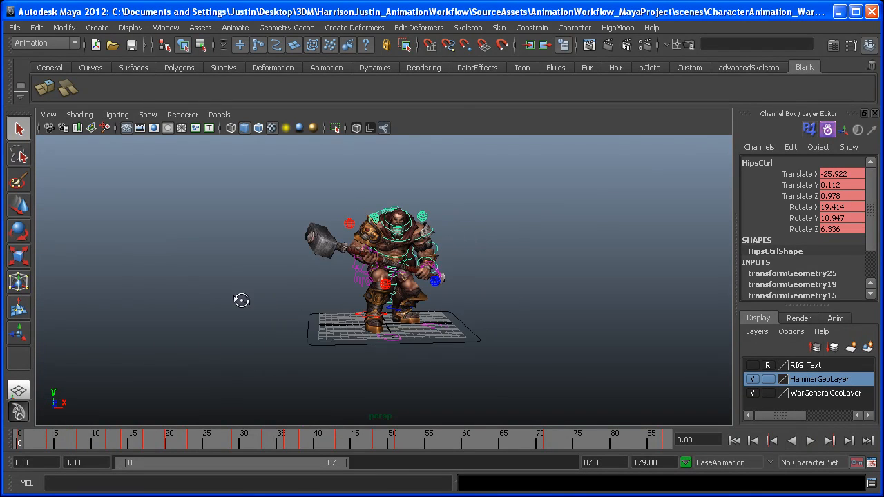